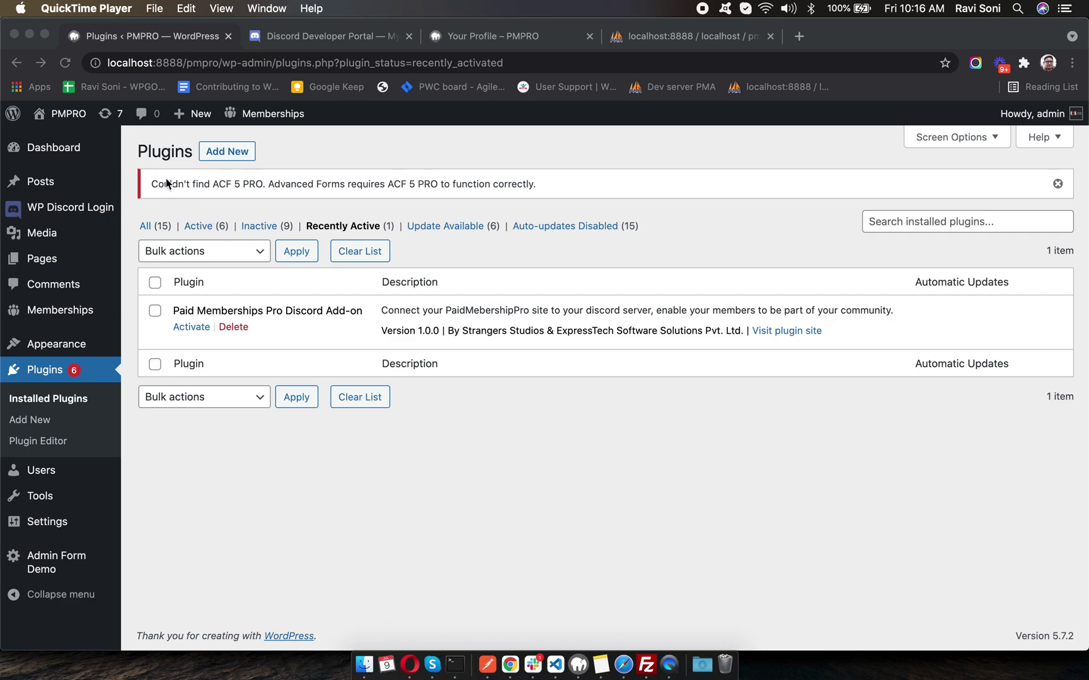
- Activate the Paid Memberships Pro Discord Add-on from the Plugins page's Recently Active list
left_click(142, 158)
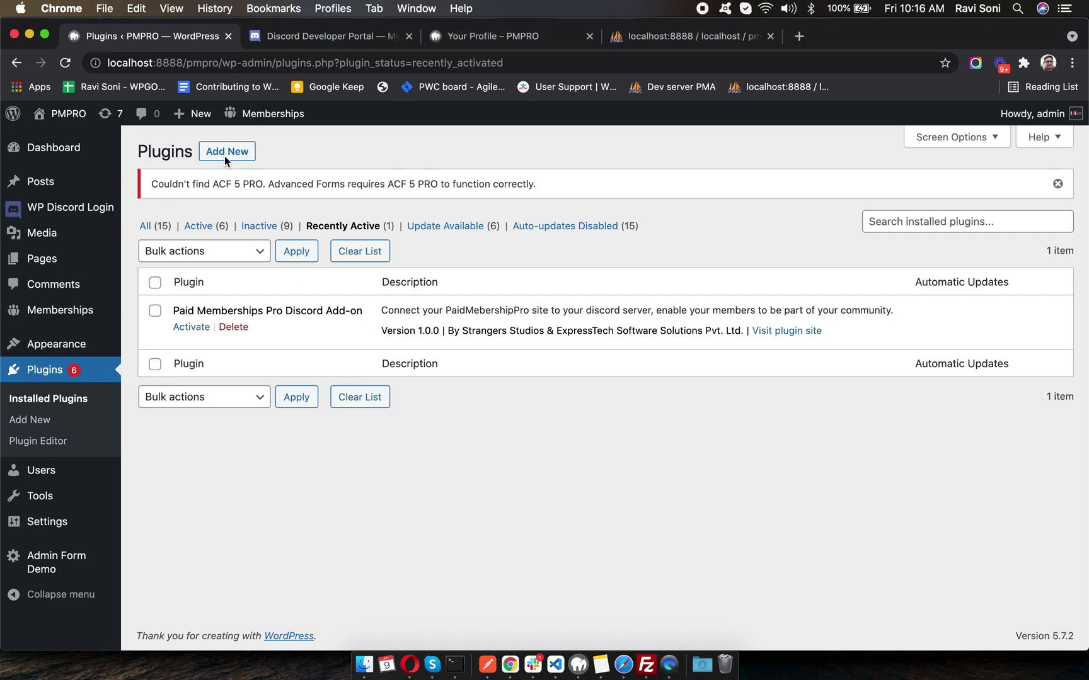
left_click_drag(152, 155, 454, 353)
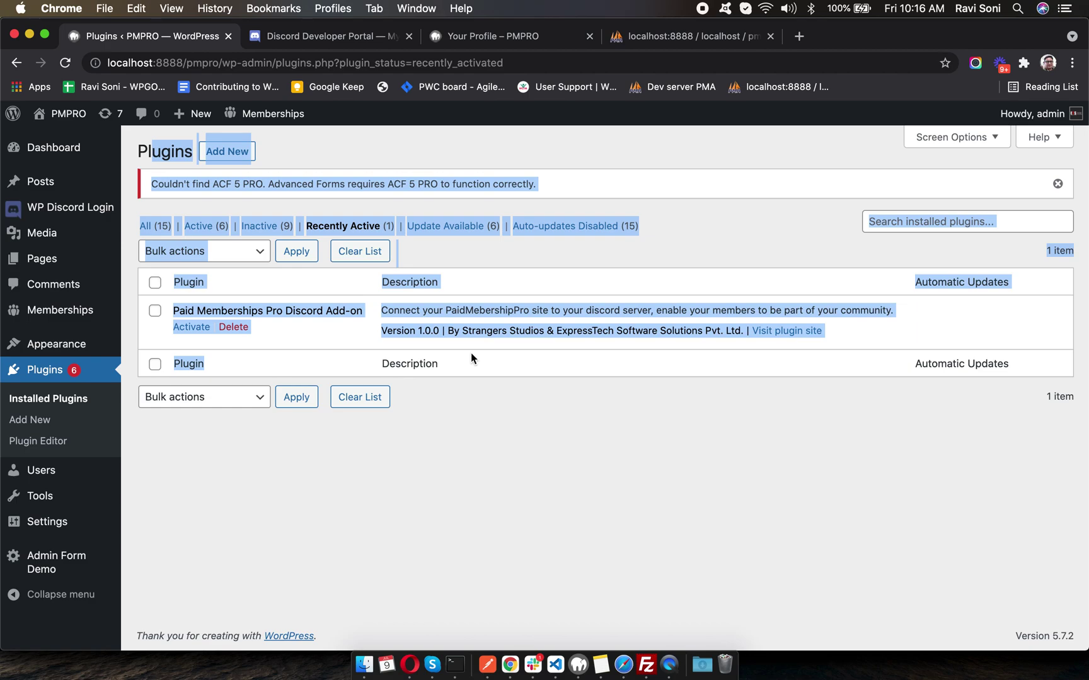
left_click(508, 406)
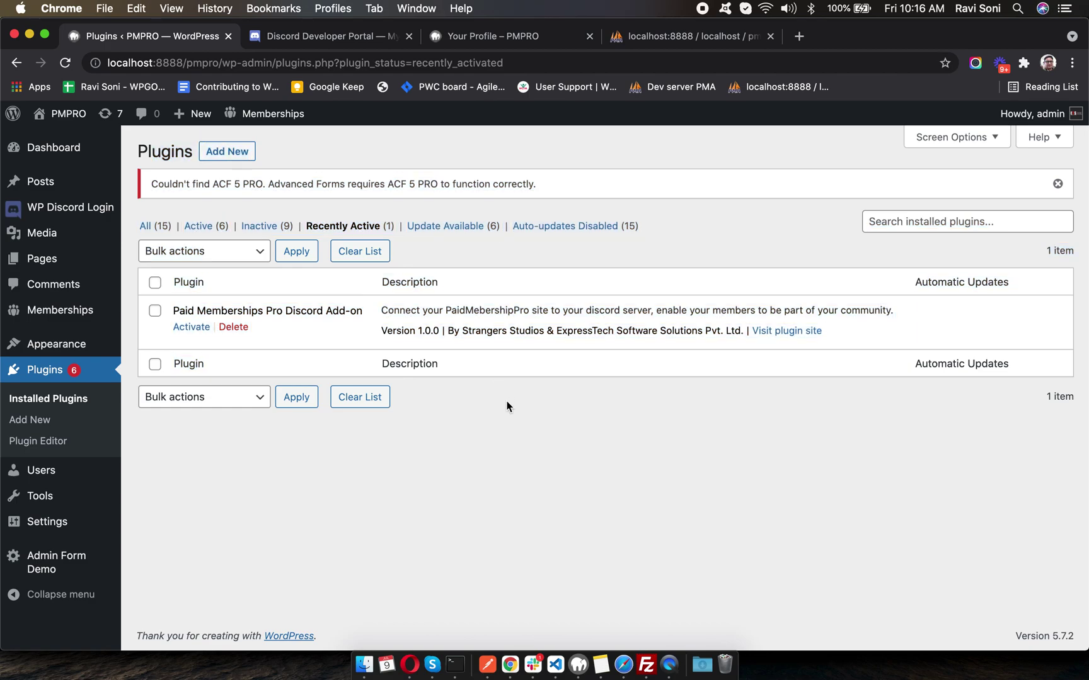
left_click(193, 328)
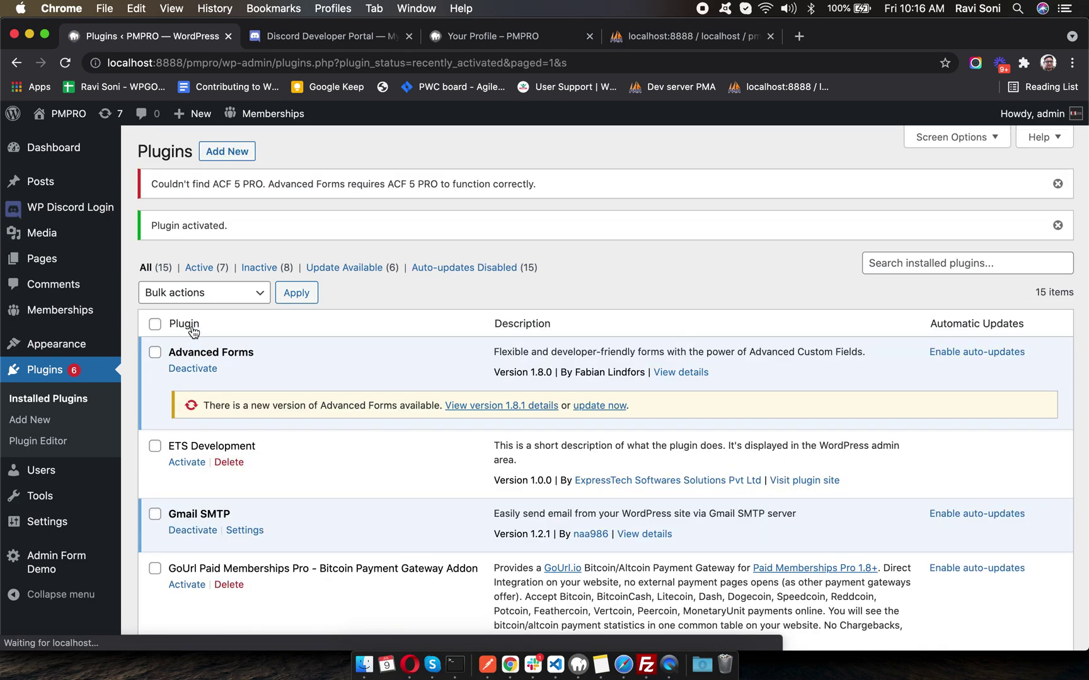
mouse_move(85, 315)
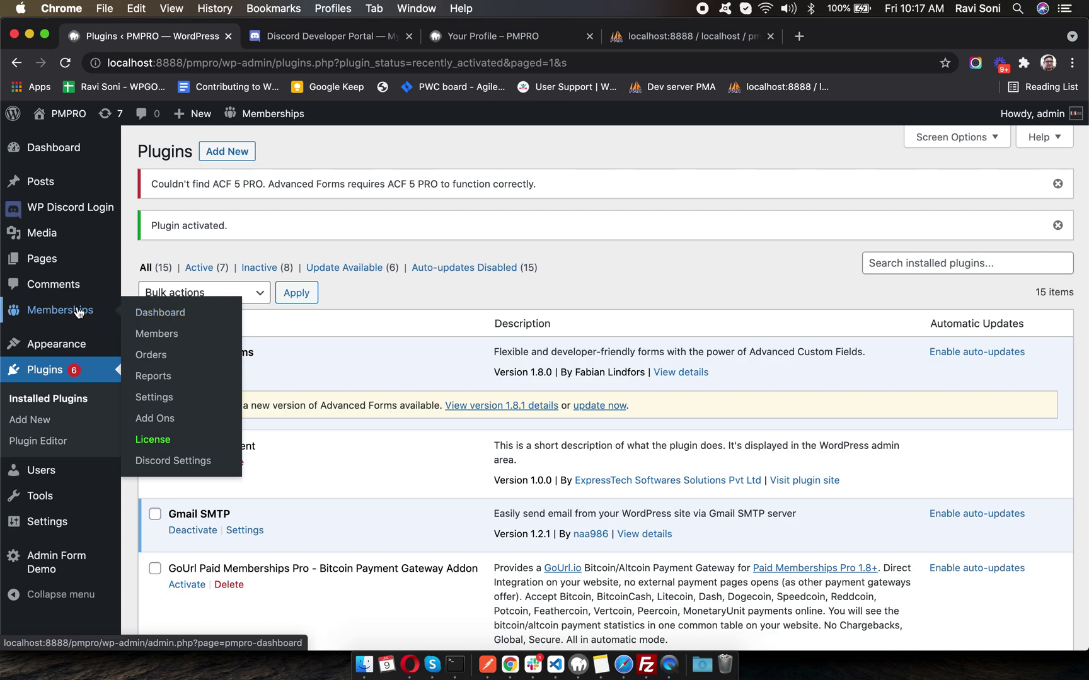
- Open Memberships > Discord Settings and view the empty Client ID, Client Secret, Bot Token and Server ID fields
left_click(178, 466)
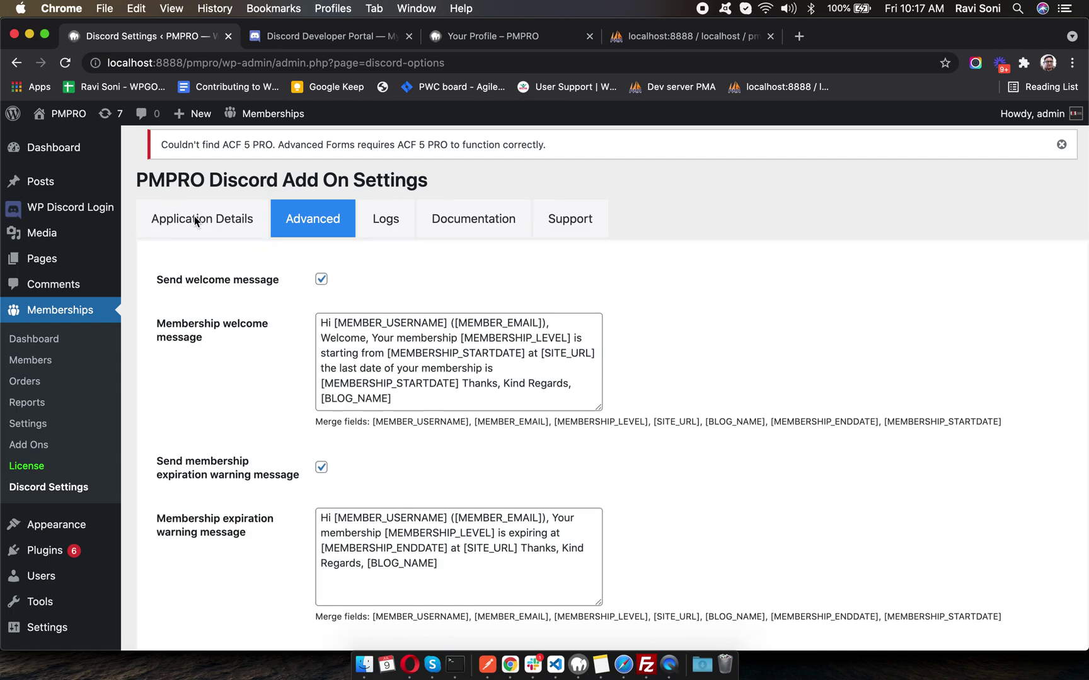
left_click(195, 220)
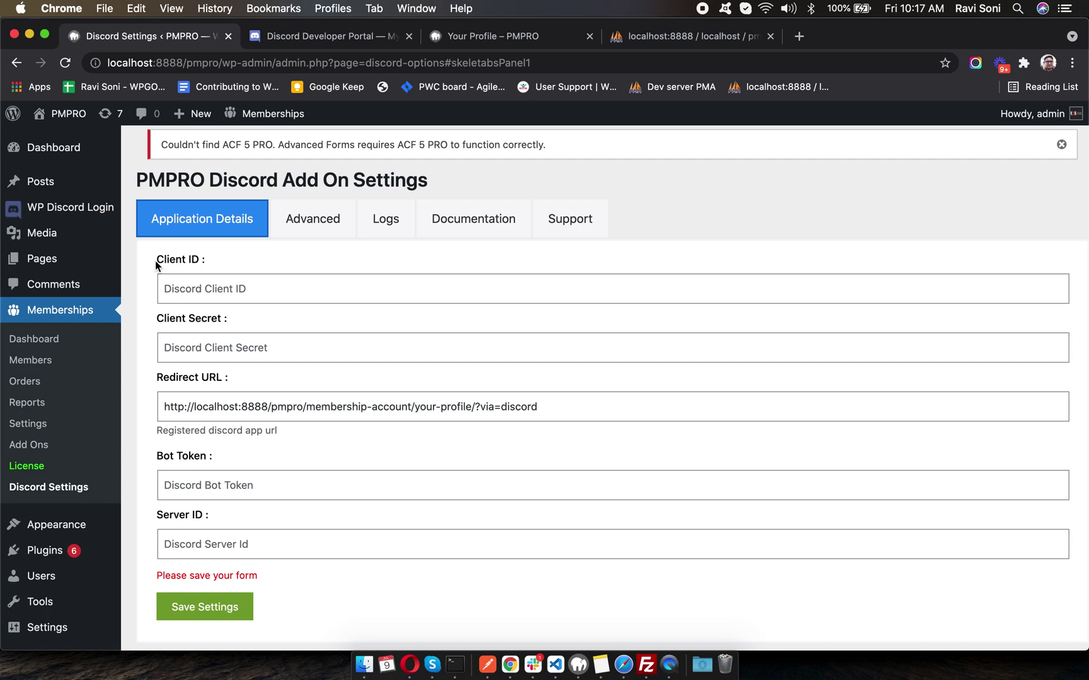
left_click_drag(156, 259, 227, 267)
left_click_drag(166, 320, 248, 319)
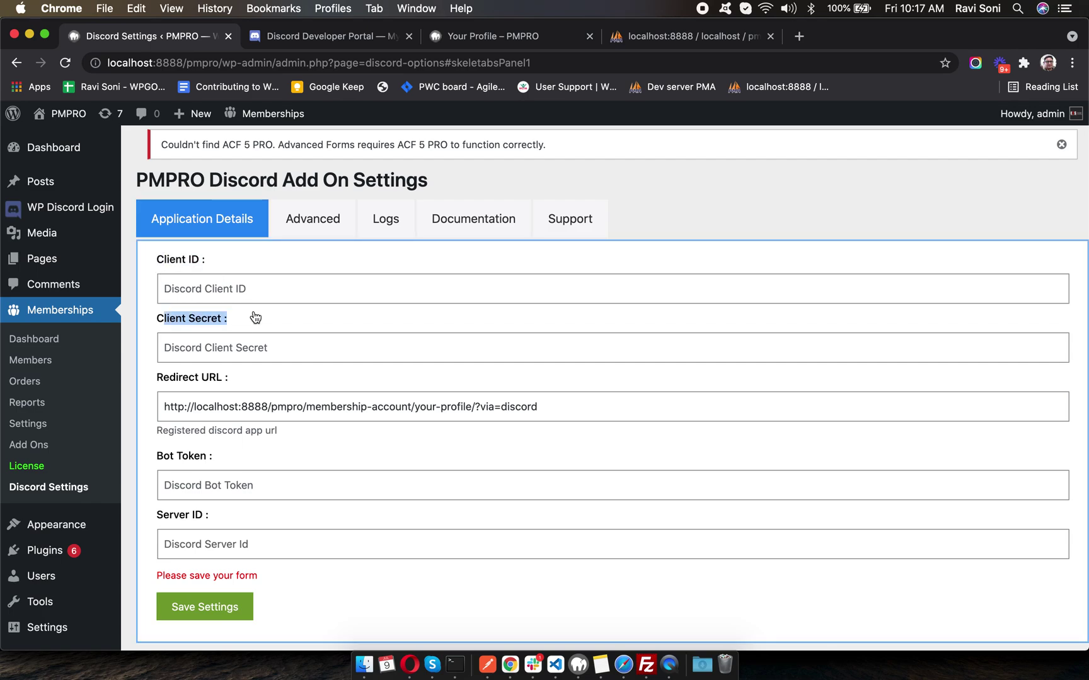
left_click(238, 537)
left_click(349, 579)
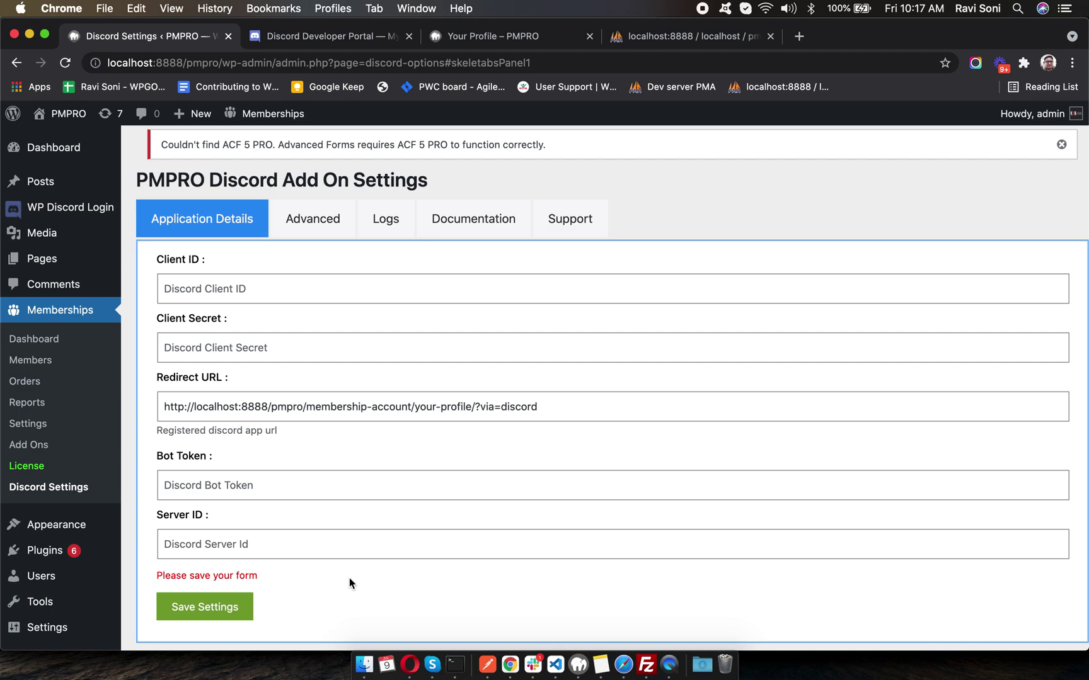
left_click(316, 63)
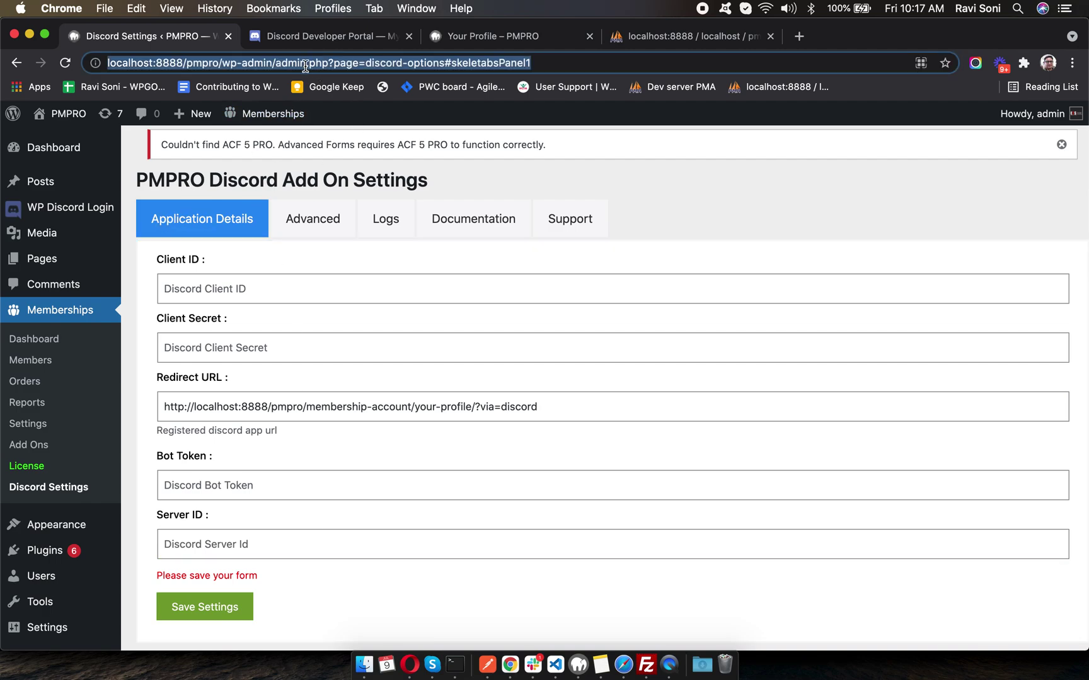
- Create a new Discord application named NewPluginInstall in the Developer Portal
left_click(327, 42)
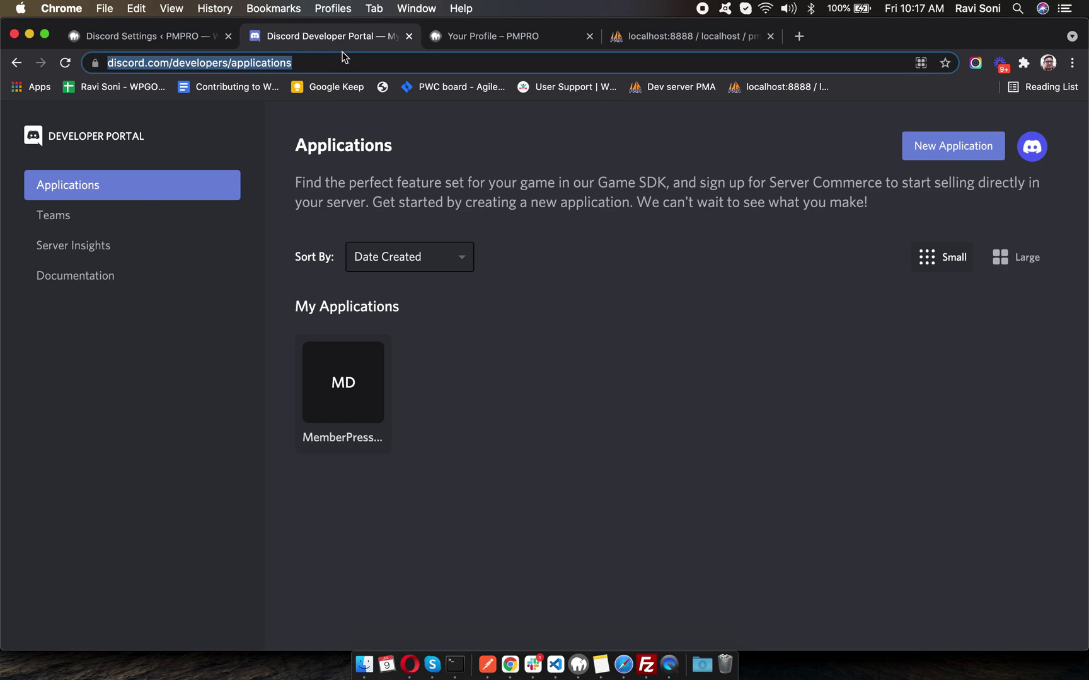
left_click(345, 63)
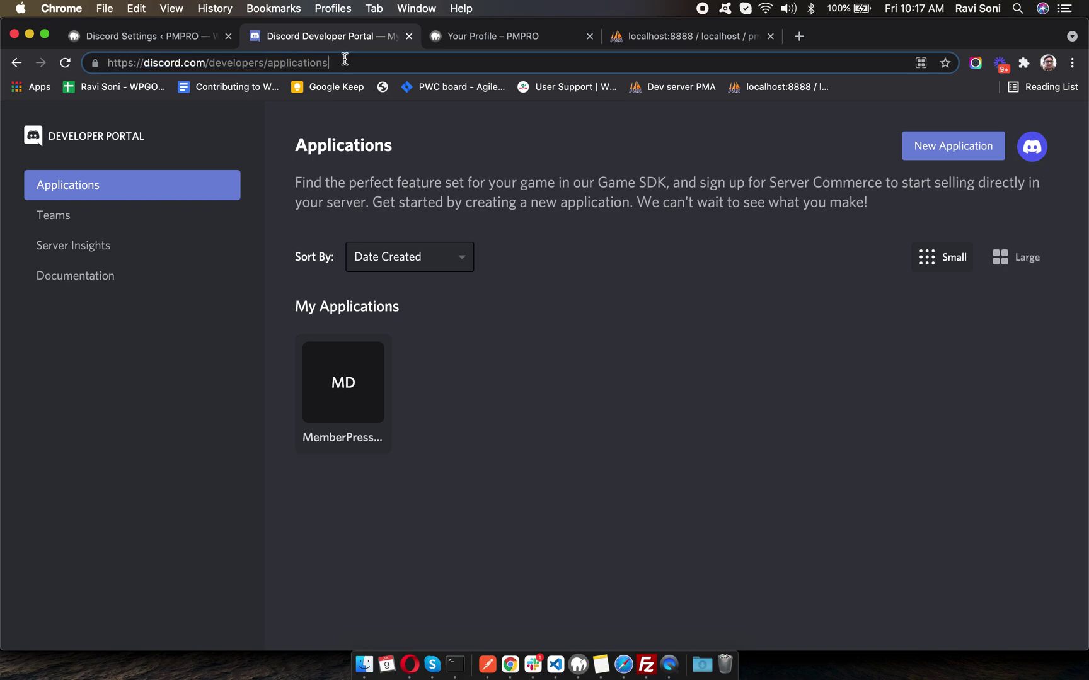
double_click(235, 65)
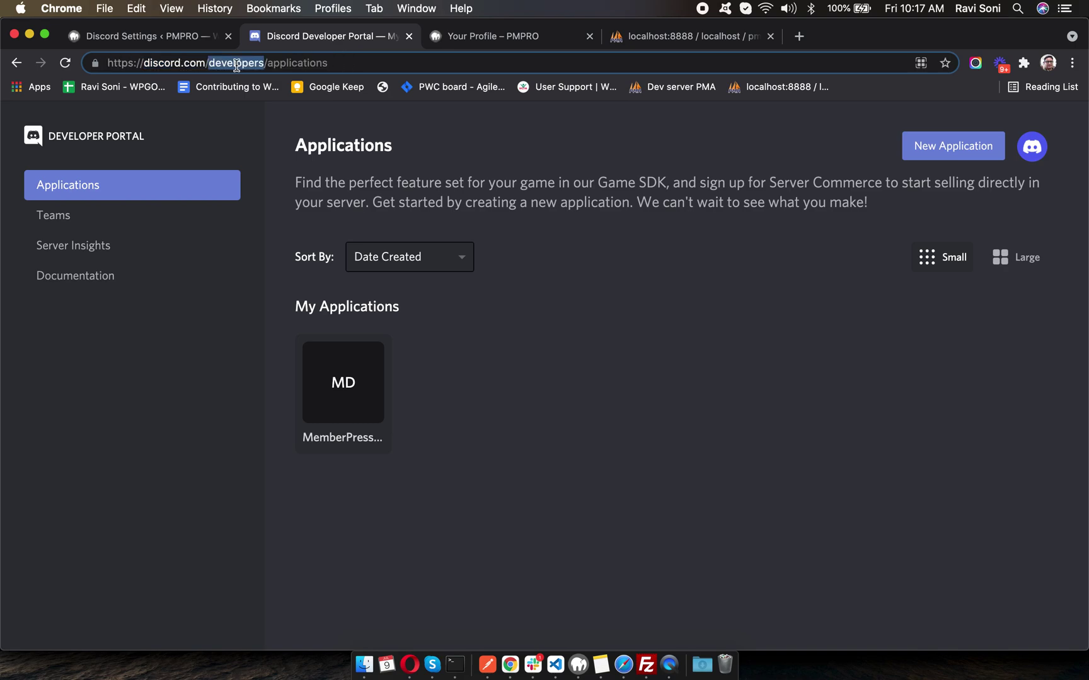
double_click(288, 64)
left_click(358, 65)
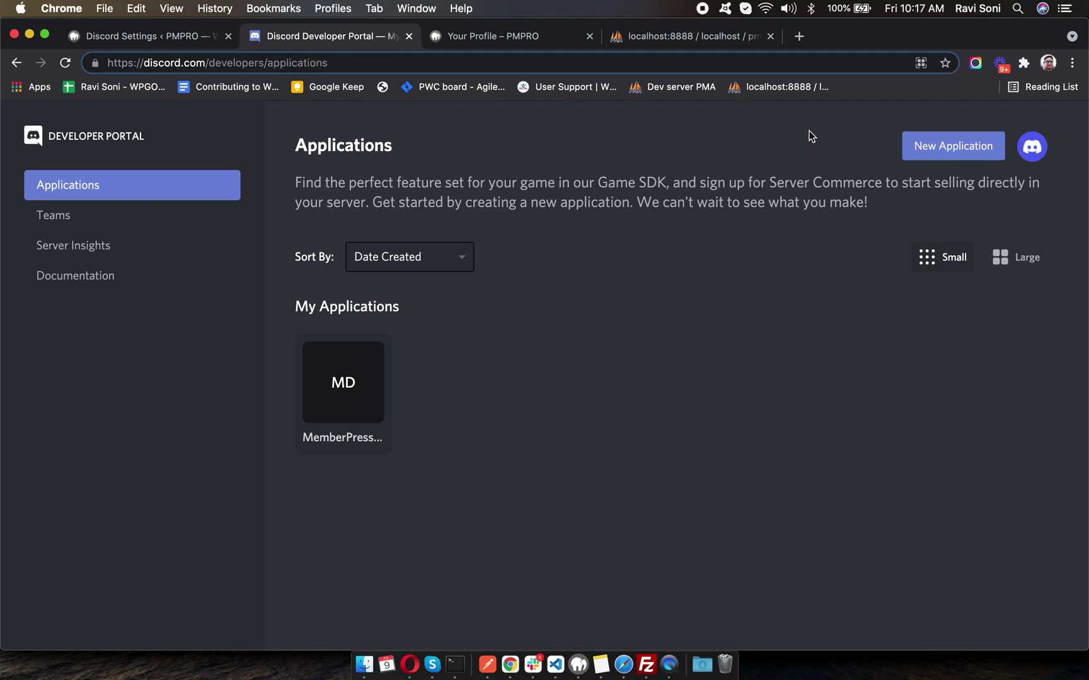
left_click(931, 146)
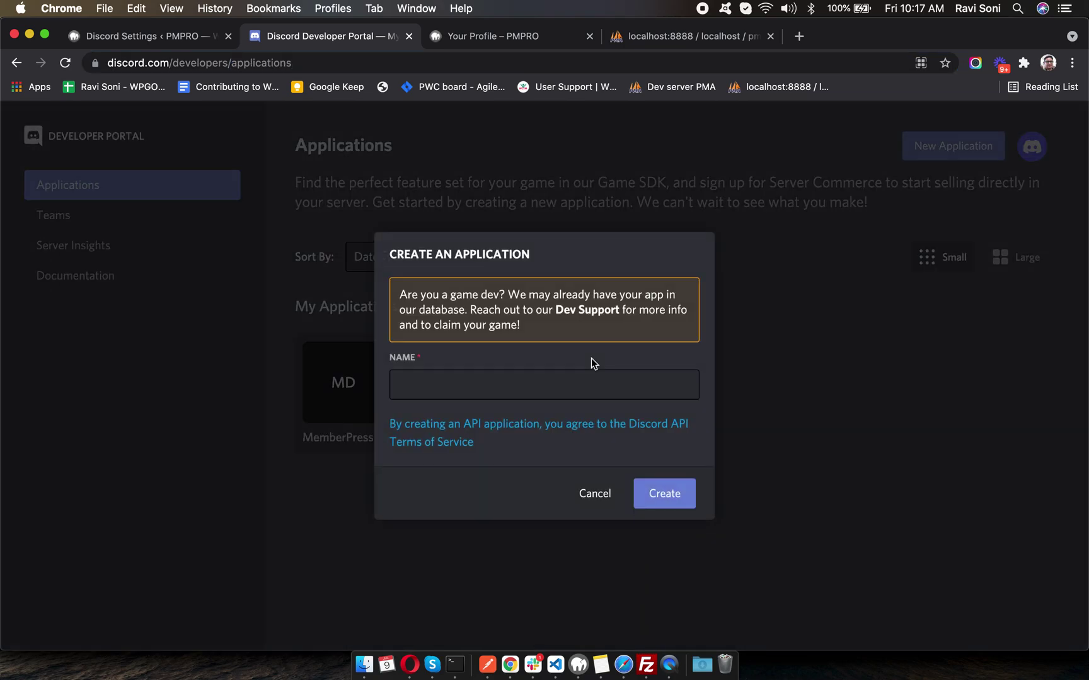
left_click(499, 386)
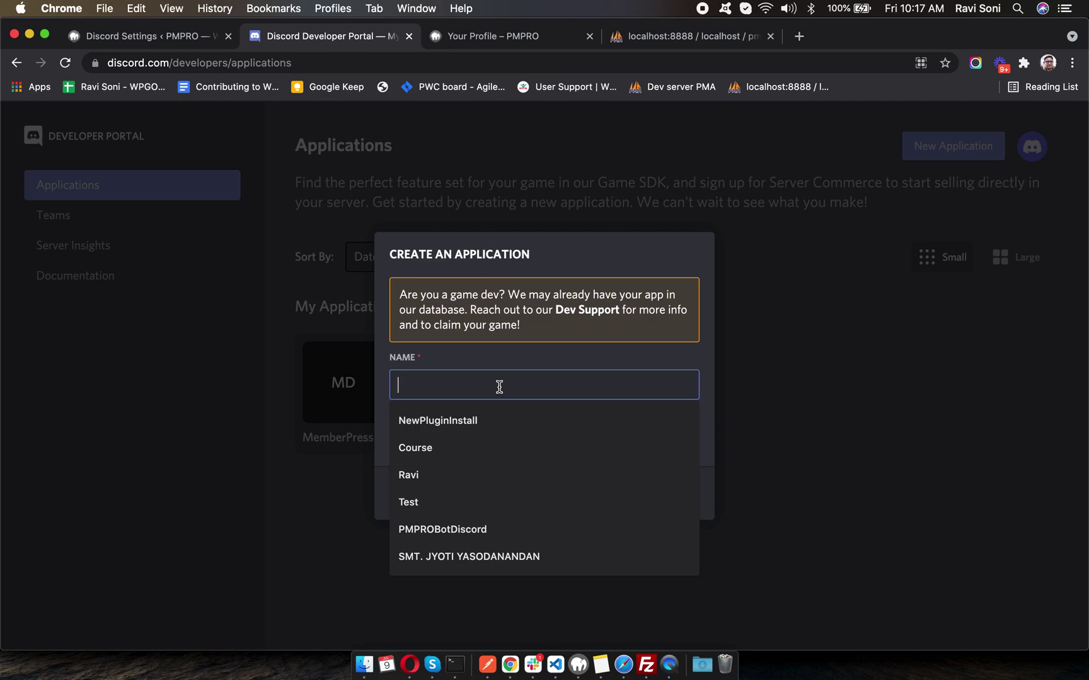
left_click(470, 420)
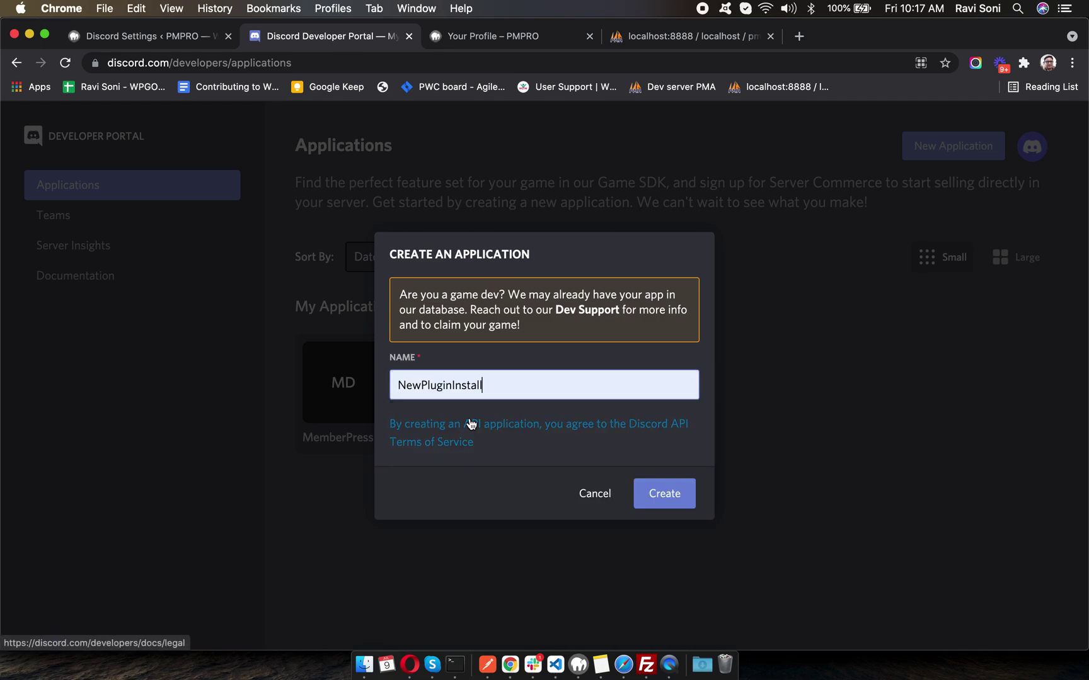
double_click(497, 386)
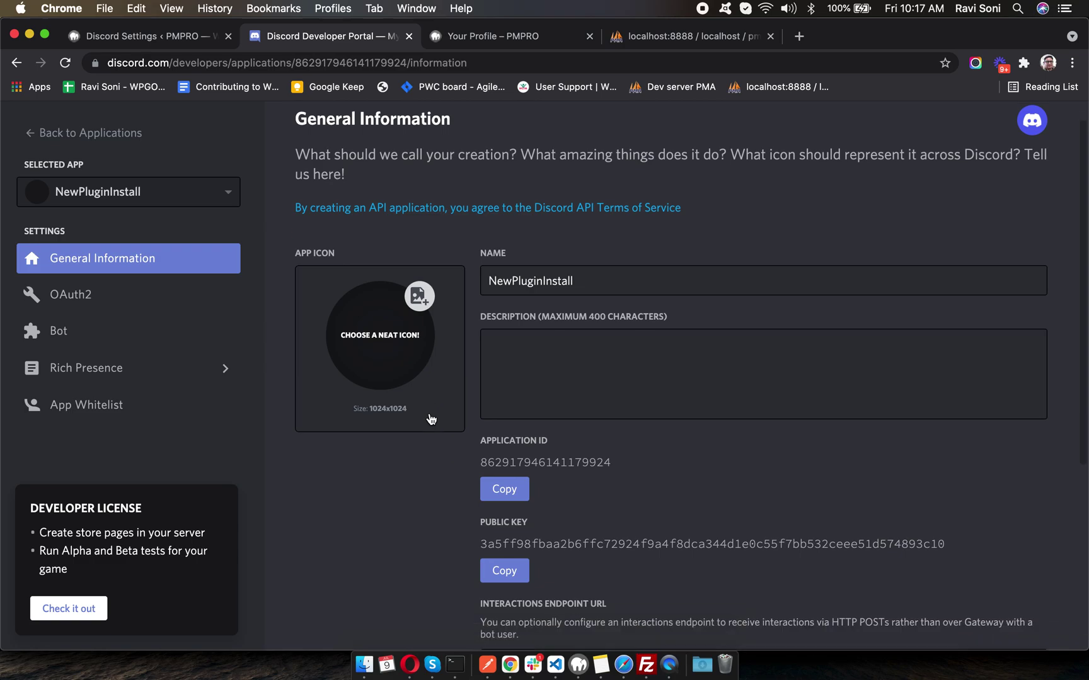
- Copy the NewPluginInstall application's Client ID from its OAuth2 page
scroll(430, 419, "down", 3)
scroll(431, 418, "up", 3)
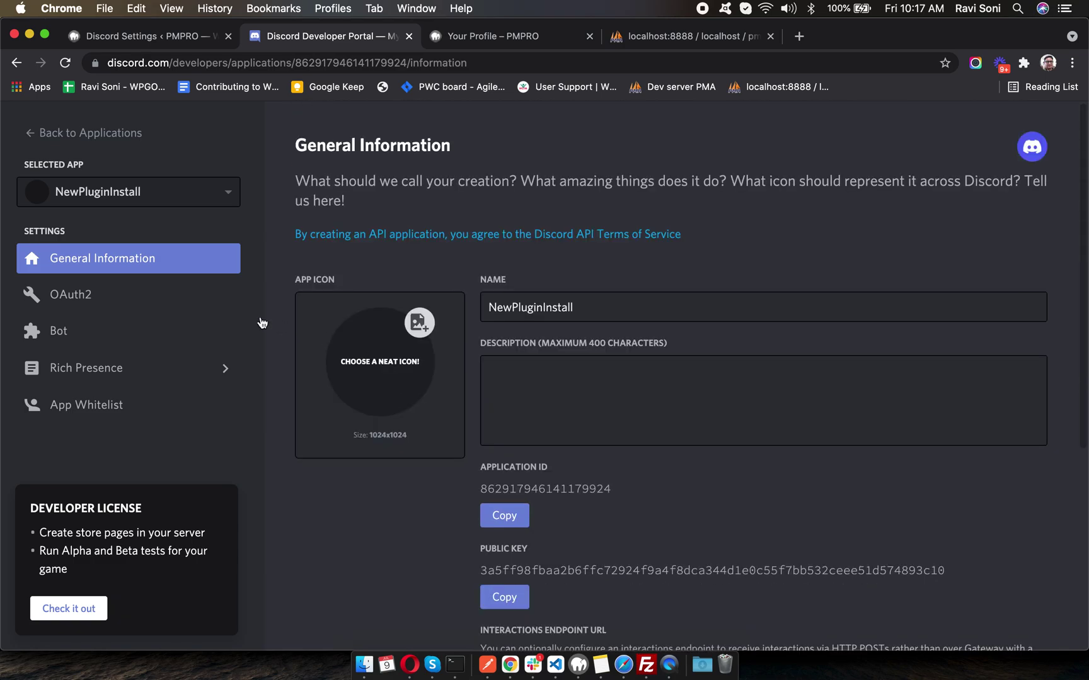
left_click(111, 299)
left_click(301, 356)
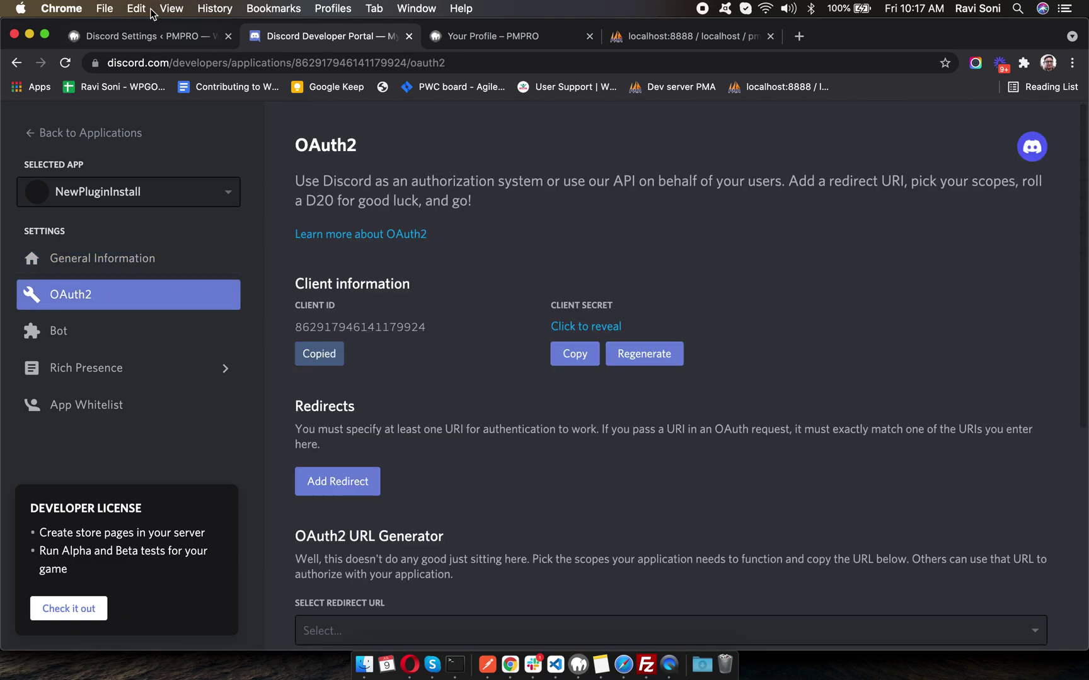
- Paste the application's Client ID into the WordPress Client ID field
left_click(170, 39)
left_click(252, 281)
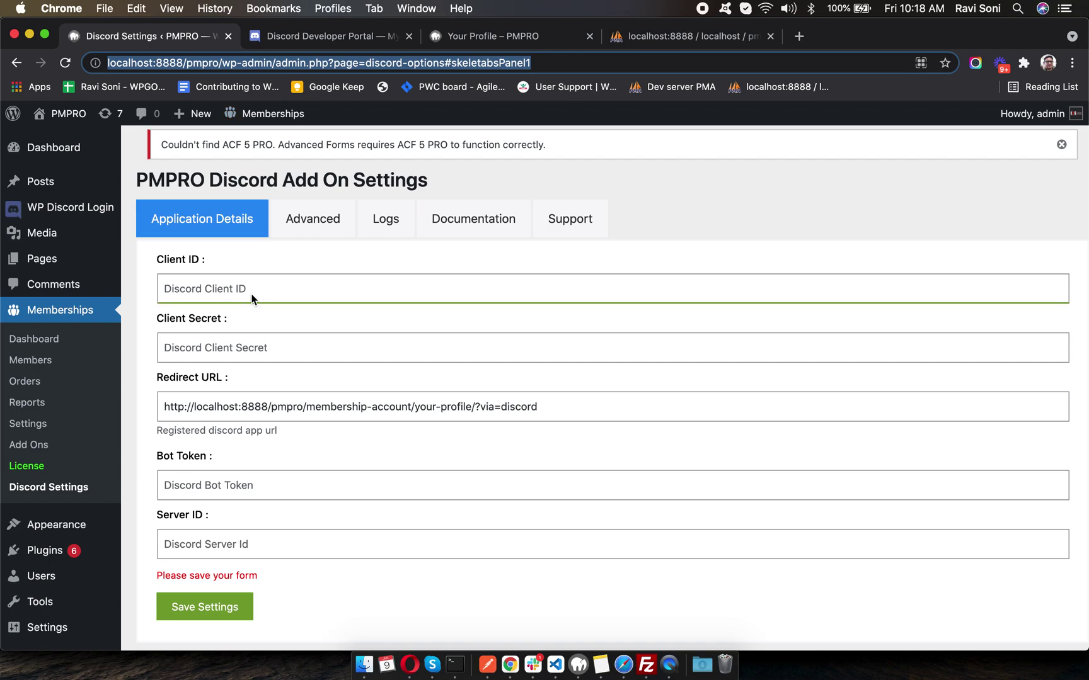
right_click(252, 290)
left_click(281, 392)
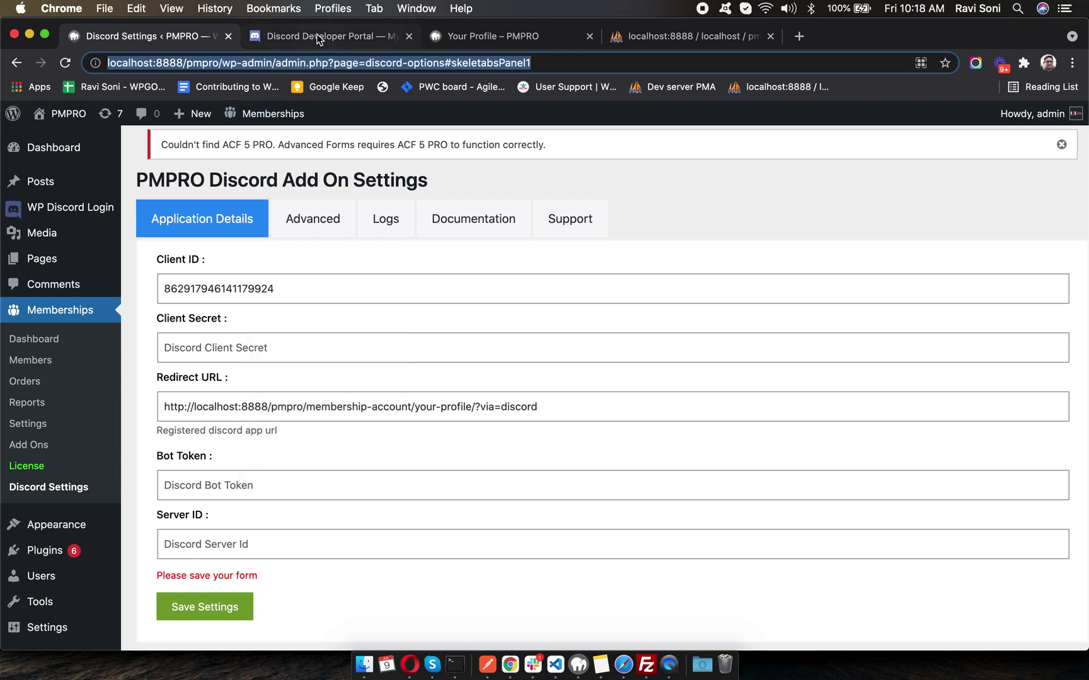
- Copy the Discord client secret and paste it into the WordPress Client Secret field
left_click(319, 38)
left_click(565, 353)
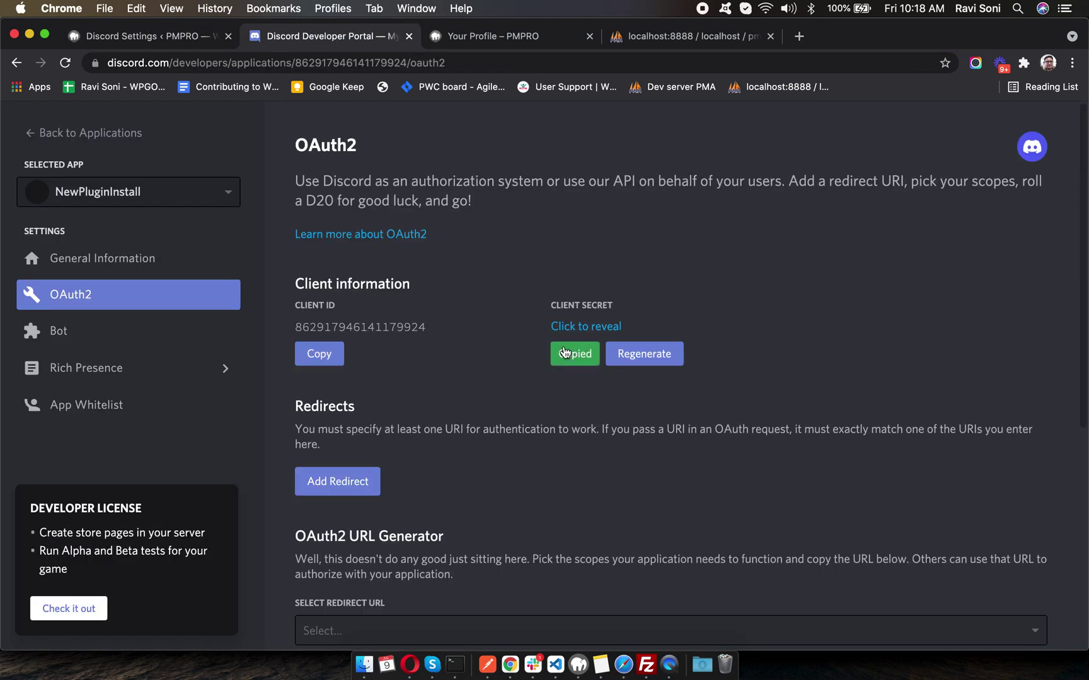
left_click(125, 40)
left_click(214, 350)
right_click(215, 354)
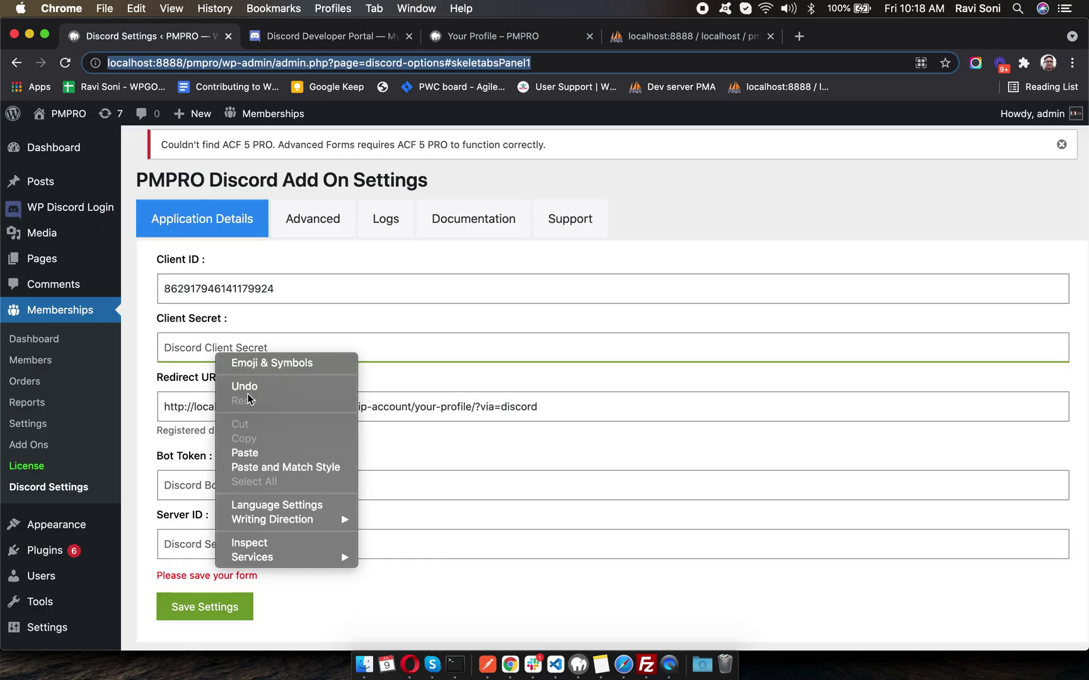
left_click(244, 452)
- Inspect the Redirect URL field, highlighting its your-profile/?via=discord ending
scroll(256, 453, "down", 2)
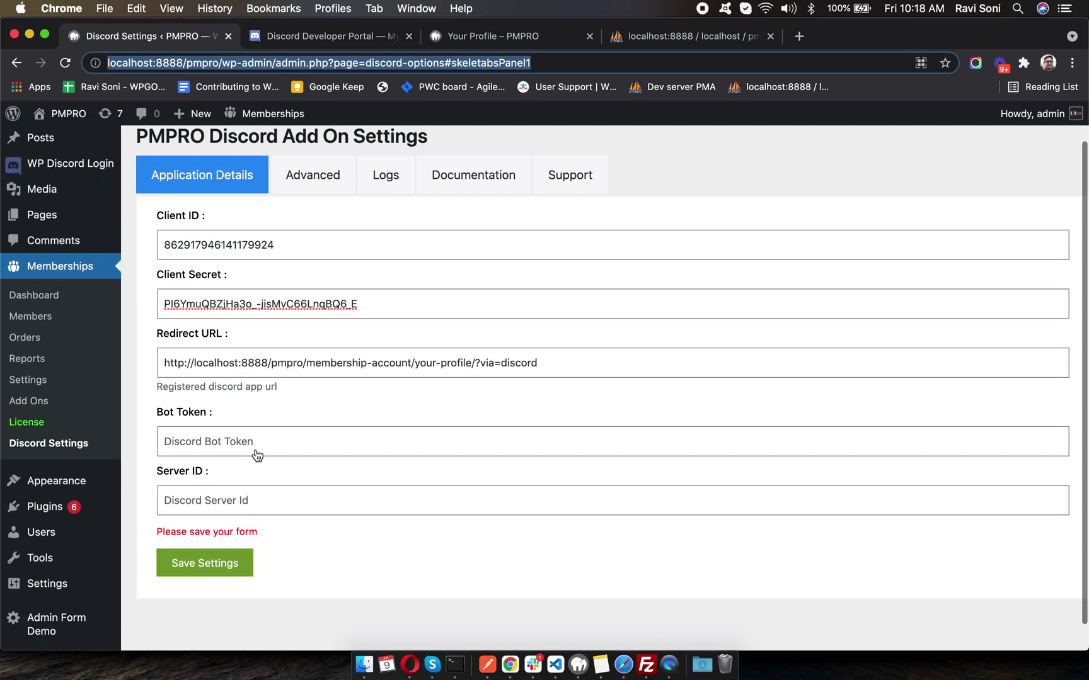
left_click(330, 372)
triple_click(341, 368)
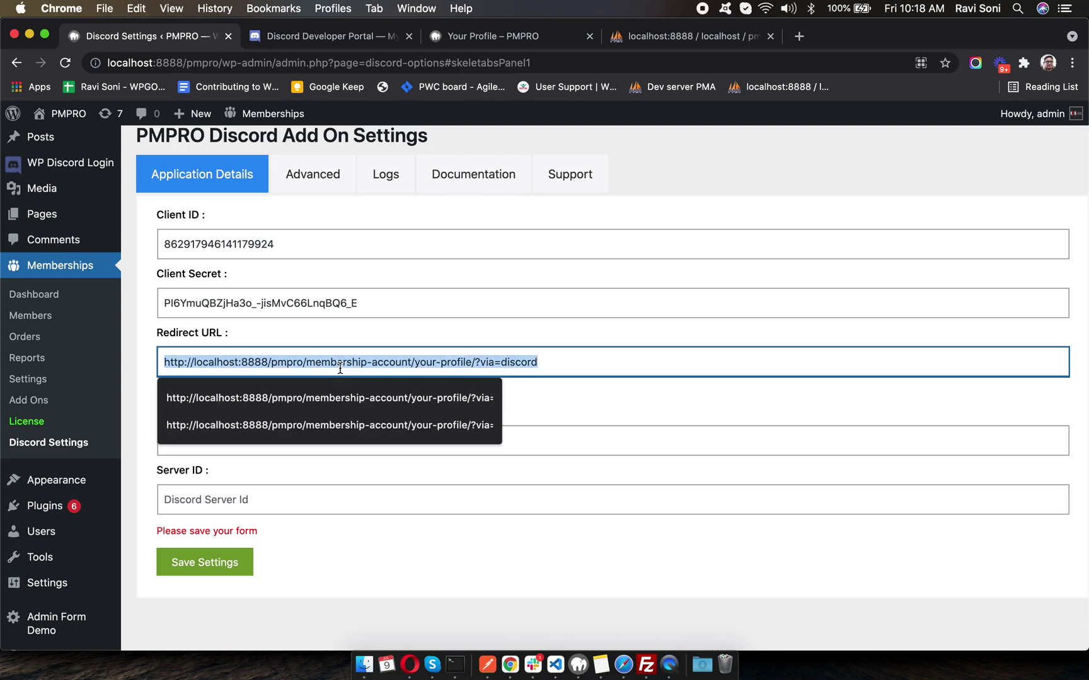
key("Right")
left_click(536, 416)
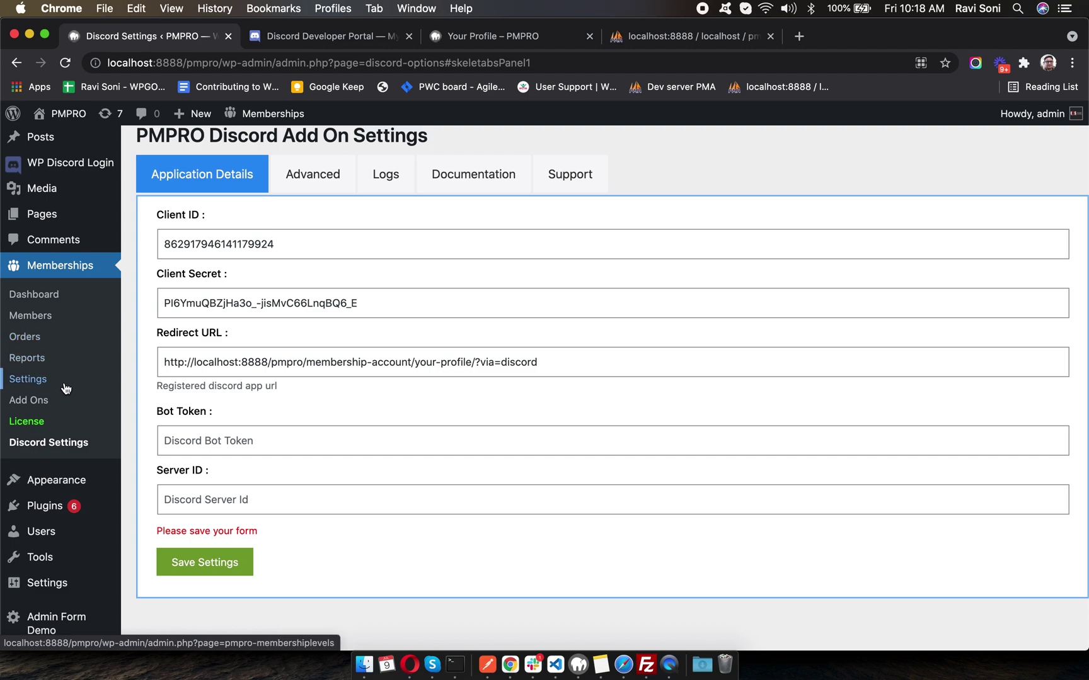
left_click(187, 357)
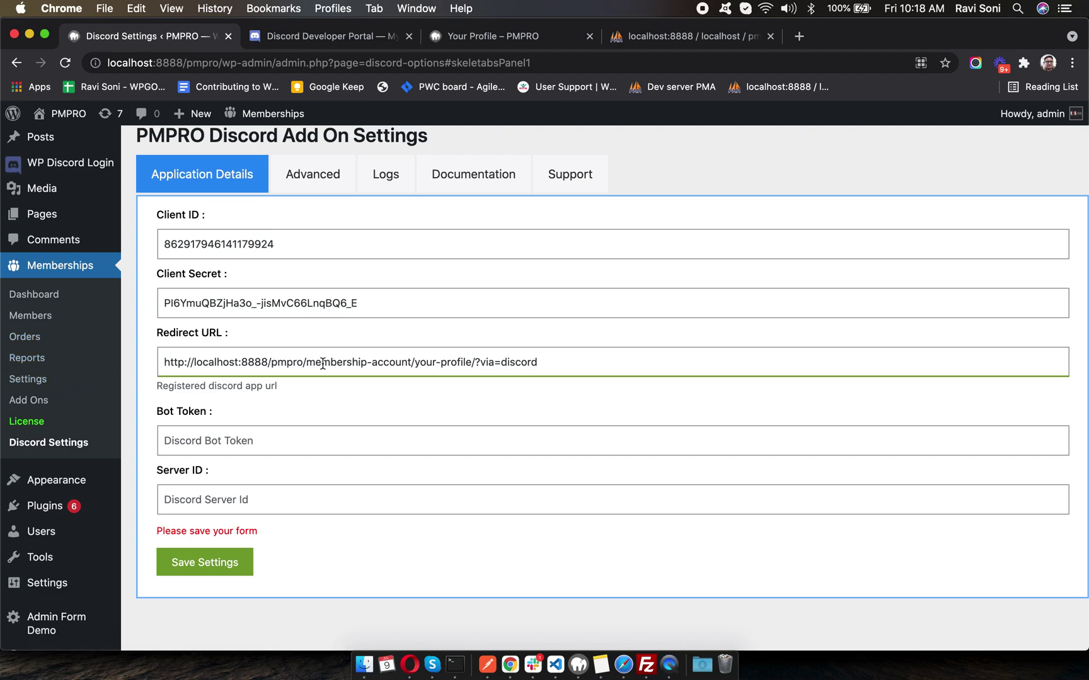
left_click_drag(414, 362, 540, 363)
double_click(541, 362)
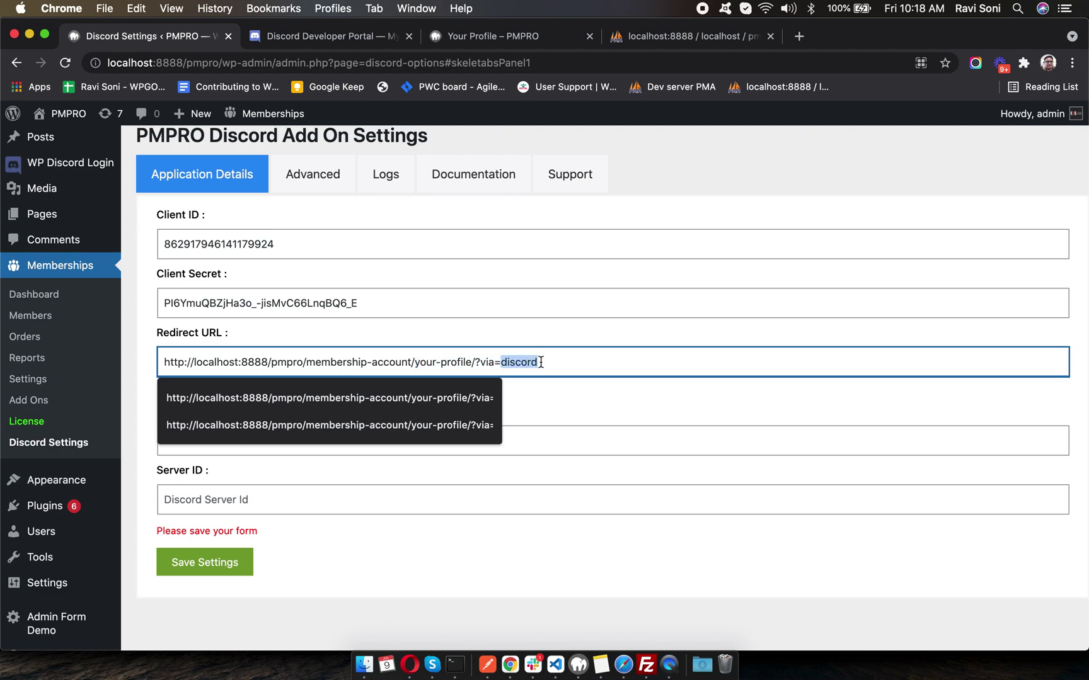
triple_click(541, 362)
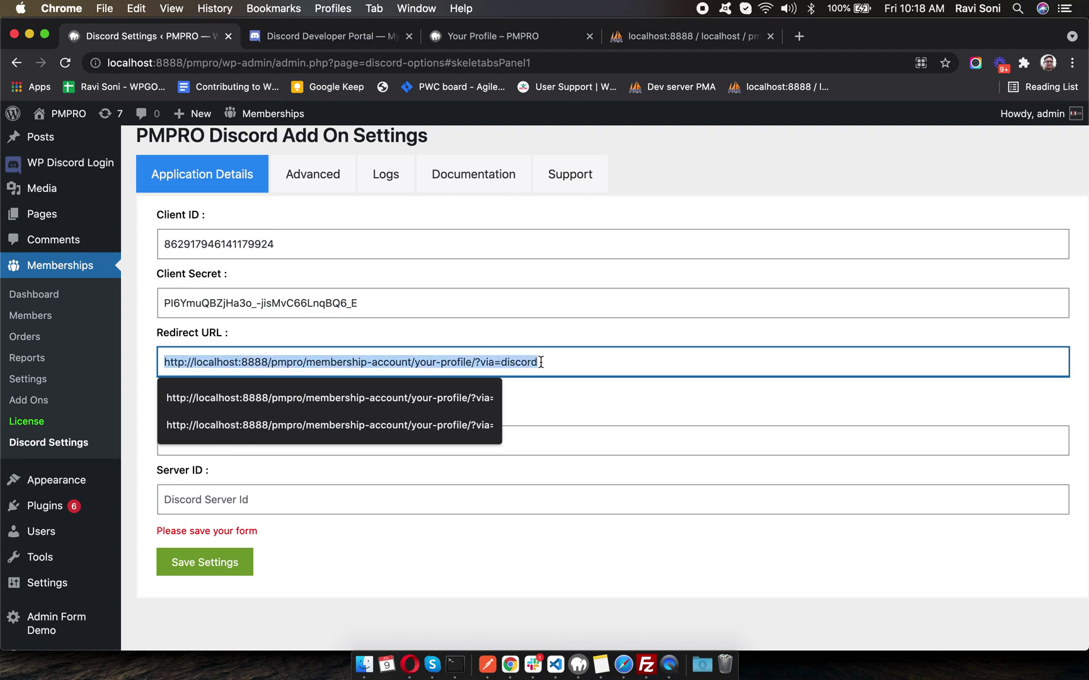
left_click(555, 400)
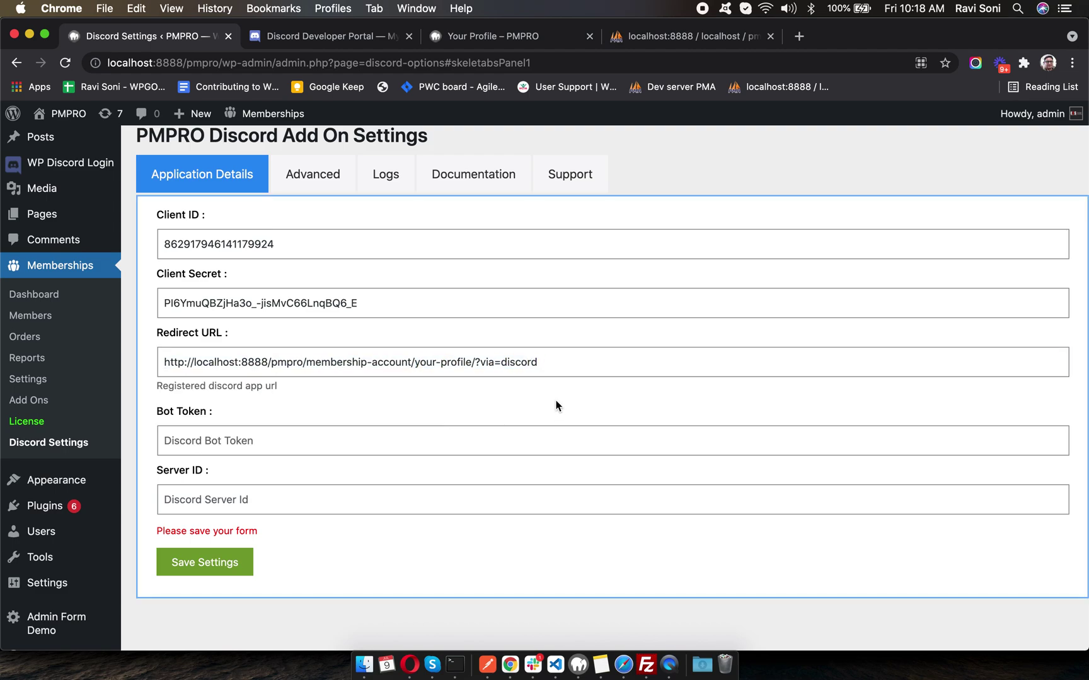
triple_click(563, 360)
left_click(562, 361)
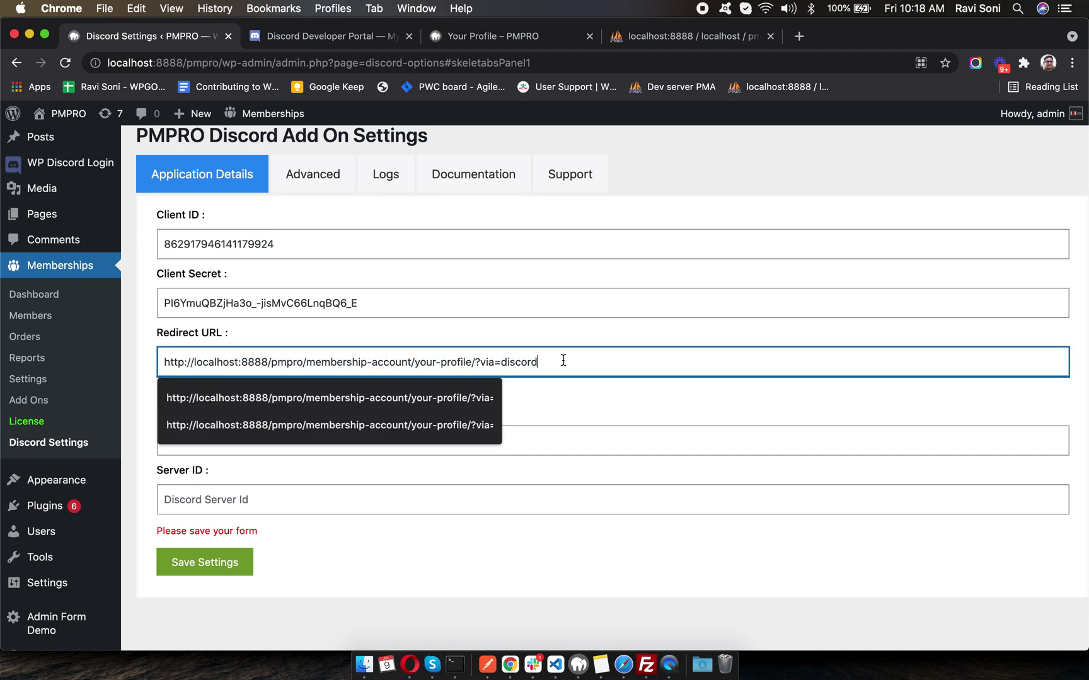
left_click(544, 387)
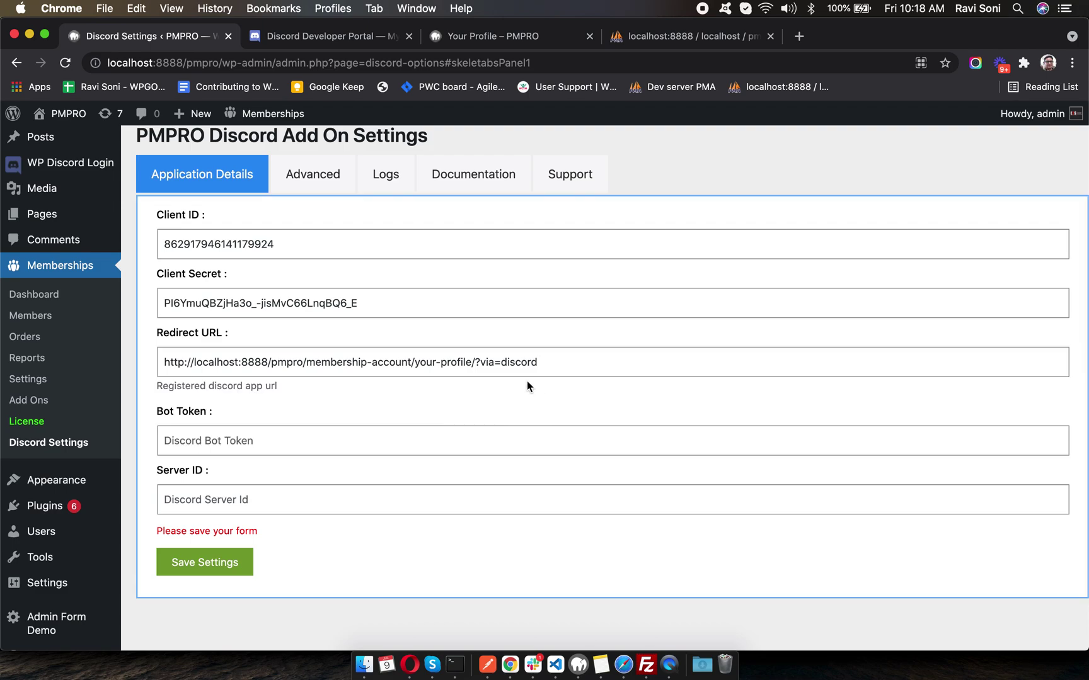
- Select the entire Redirect URL and copy it with Cmd+A, Cmd+C
left_click_drag(476, 364, 538, 365)
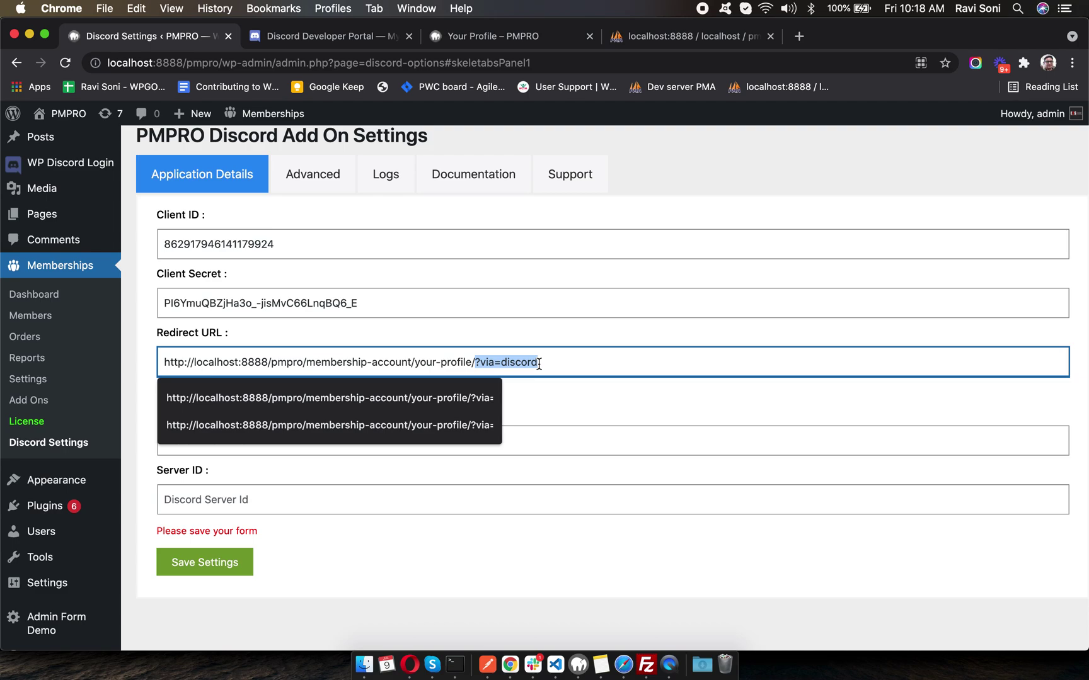
triple_click(538, 364)
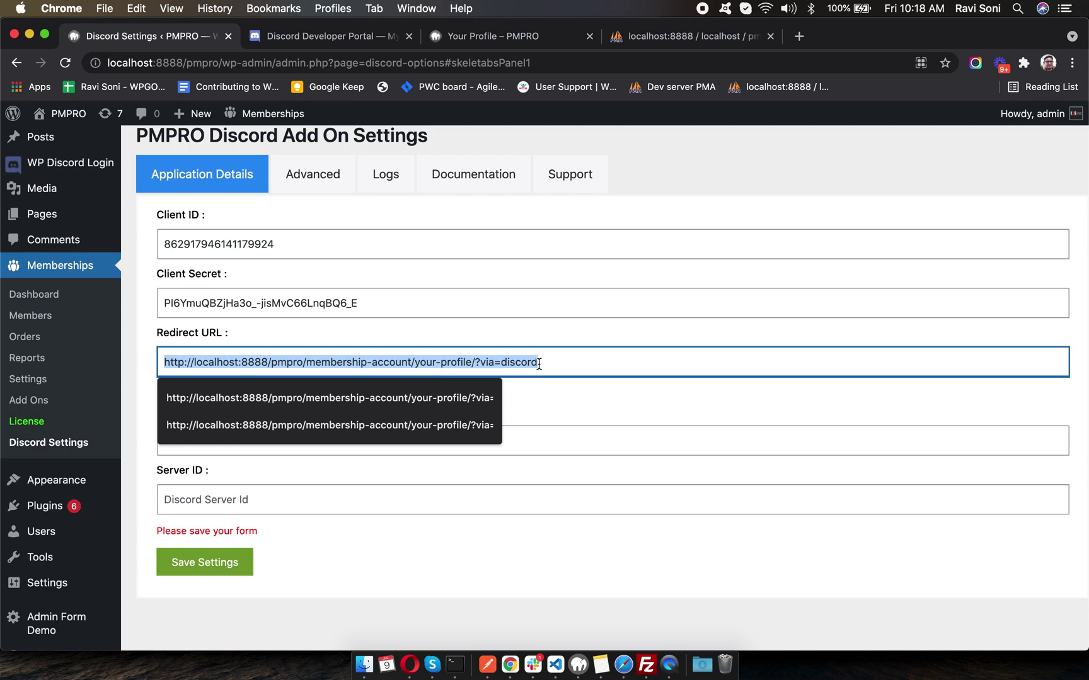
left_click(538, 391)
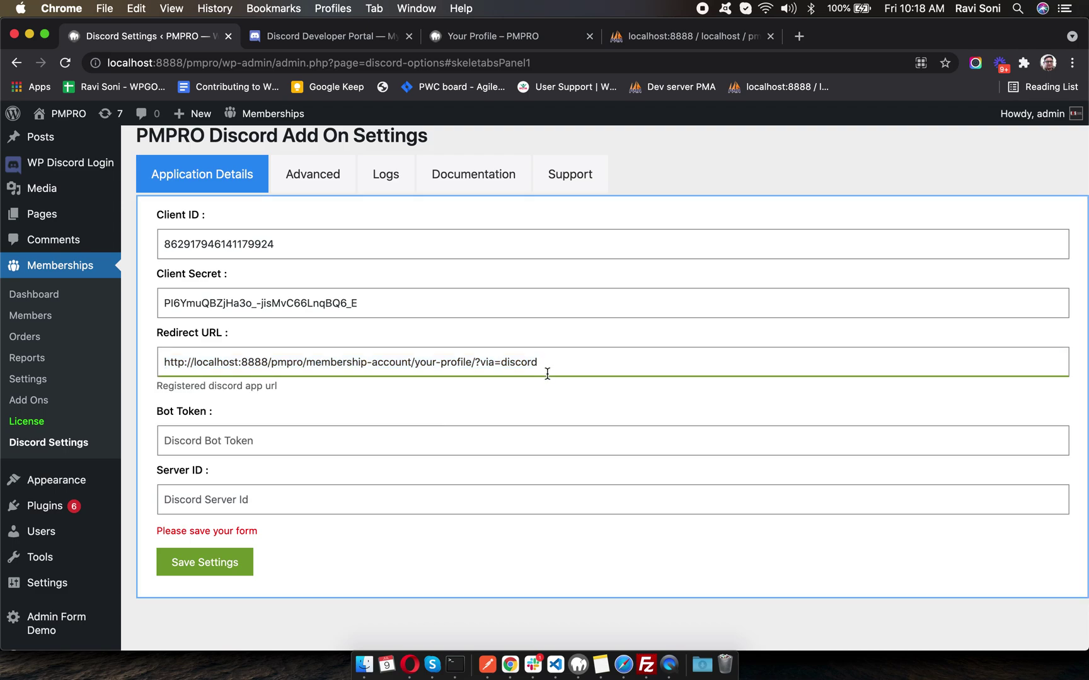
left_click_drag(477, 364, 558, 364)
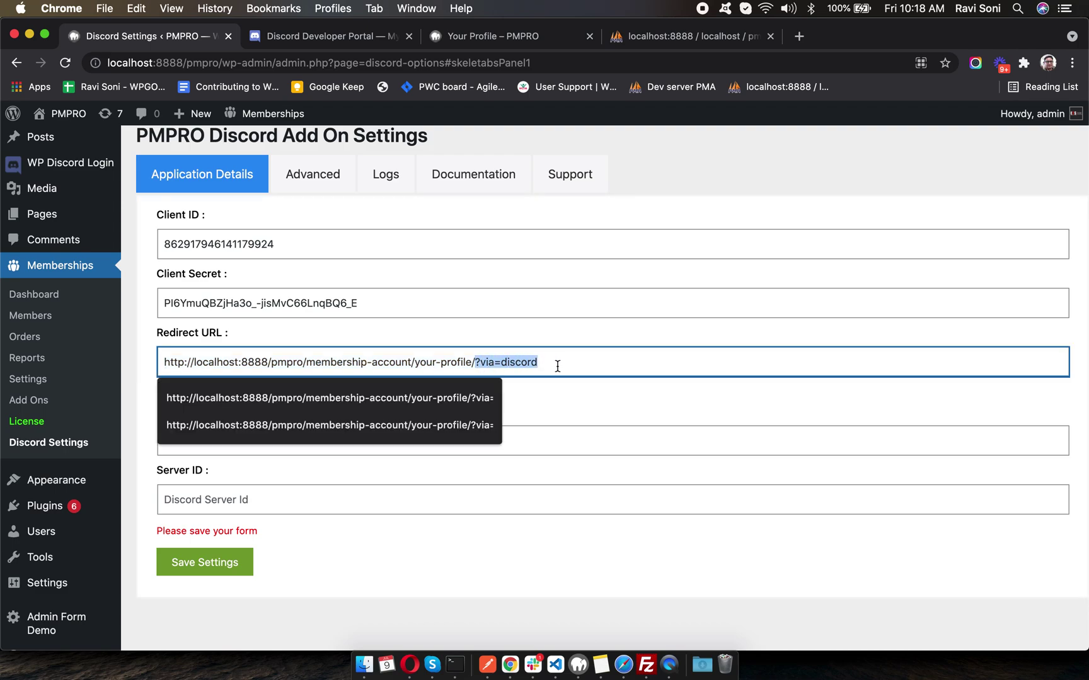
left_click(559, 366)
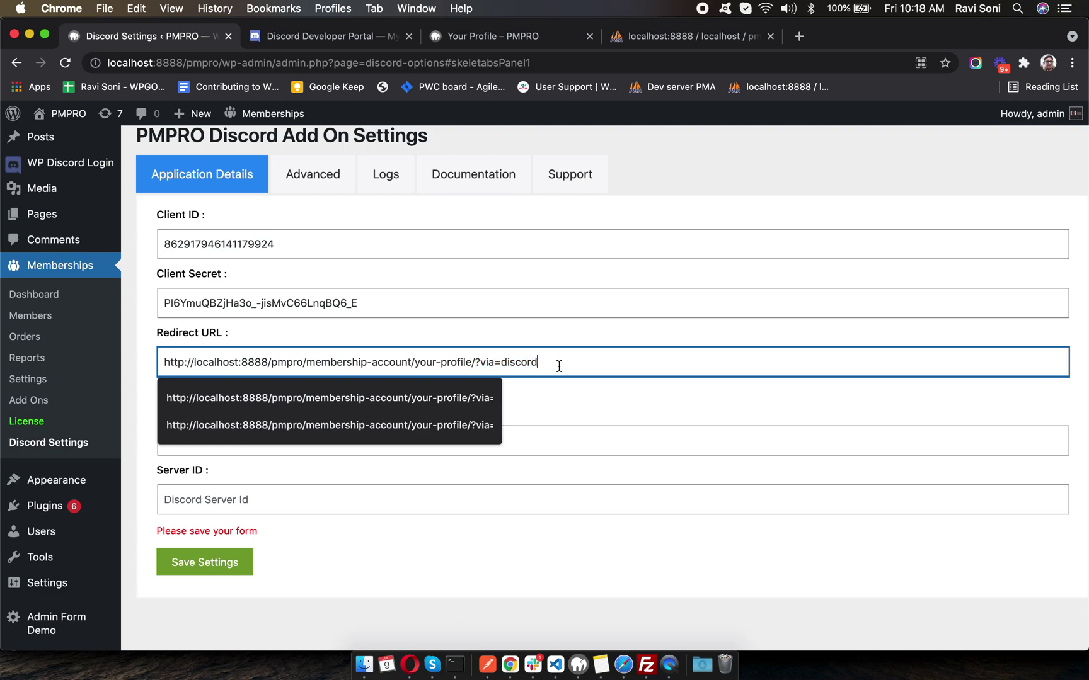
left_click(542, 387)
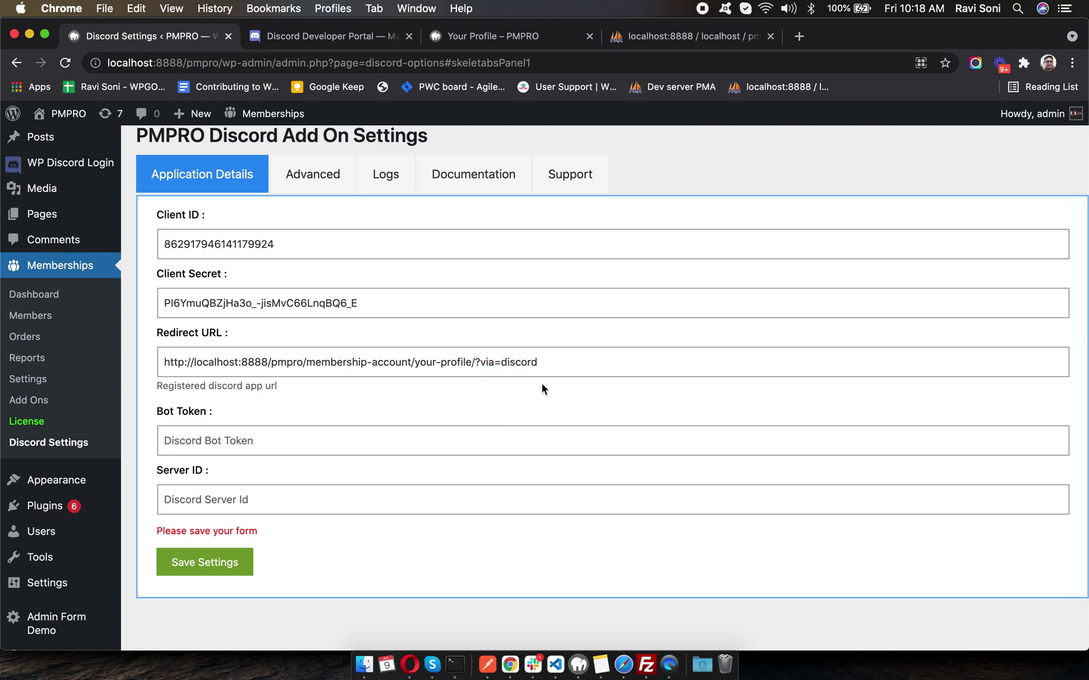
left_click(554, 362)
key("super+a")
key("super+c")
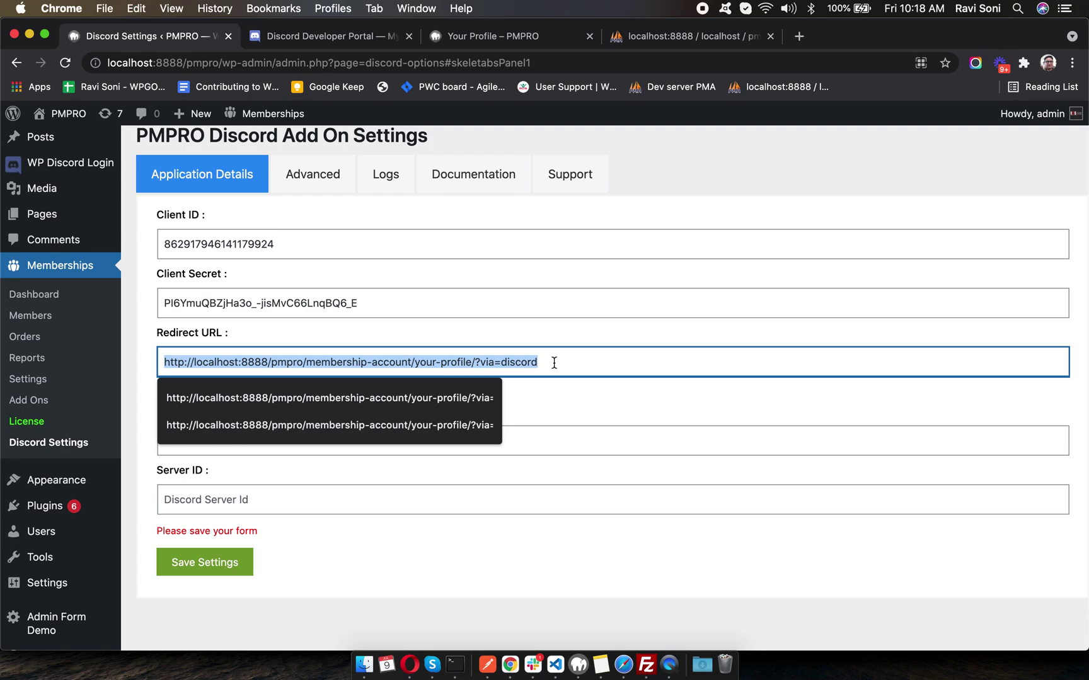
left_click(329, 36)
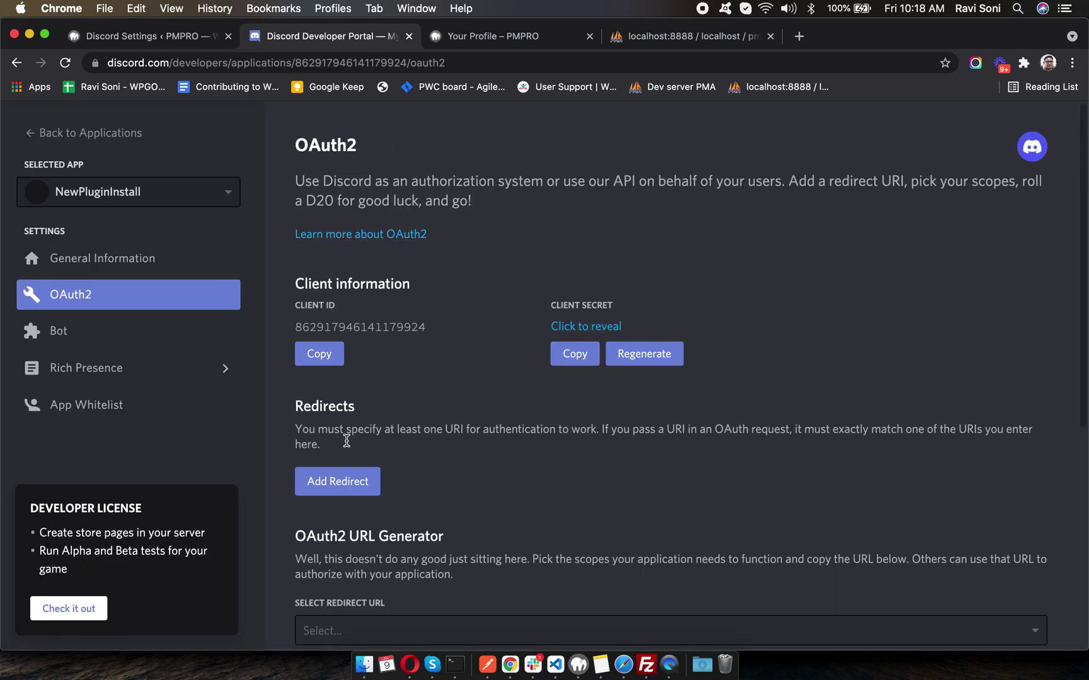
- Add the copied WordPress redirect URL as a new OAuth2 redirect and save the changes
left_click(348, 480)
right_click(378, 488)
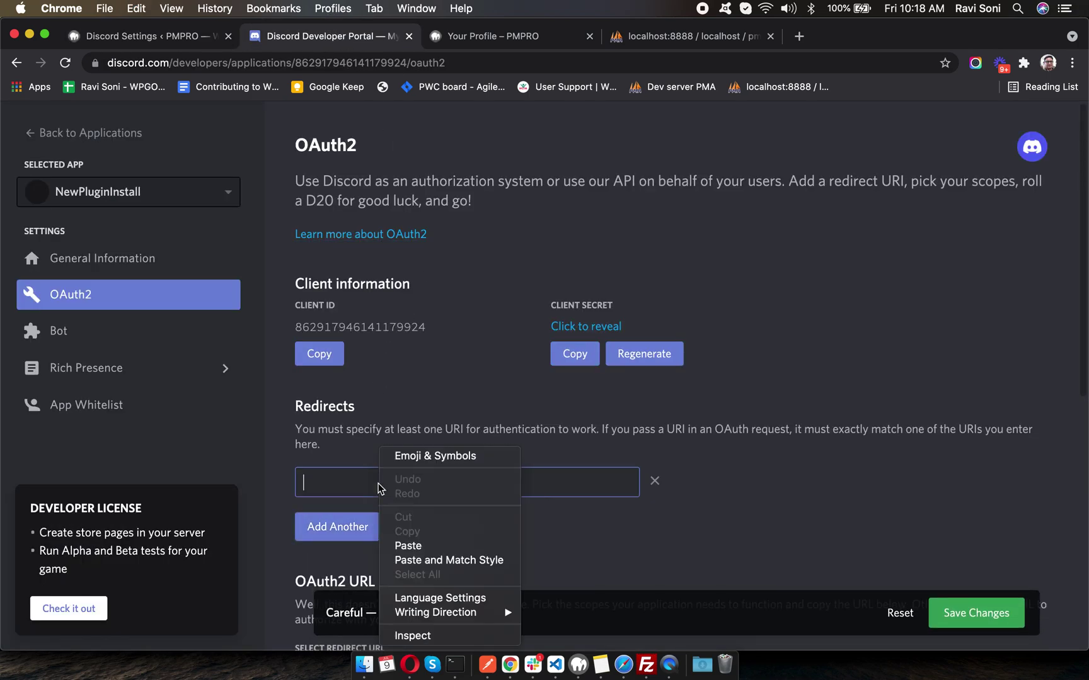
left_click(416, 546)
left_click(950, 616)
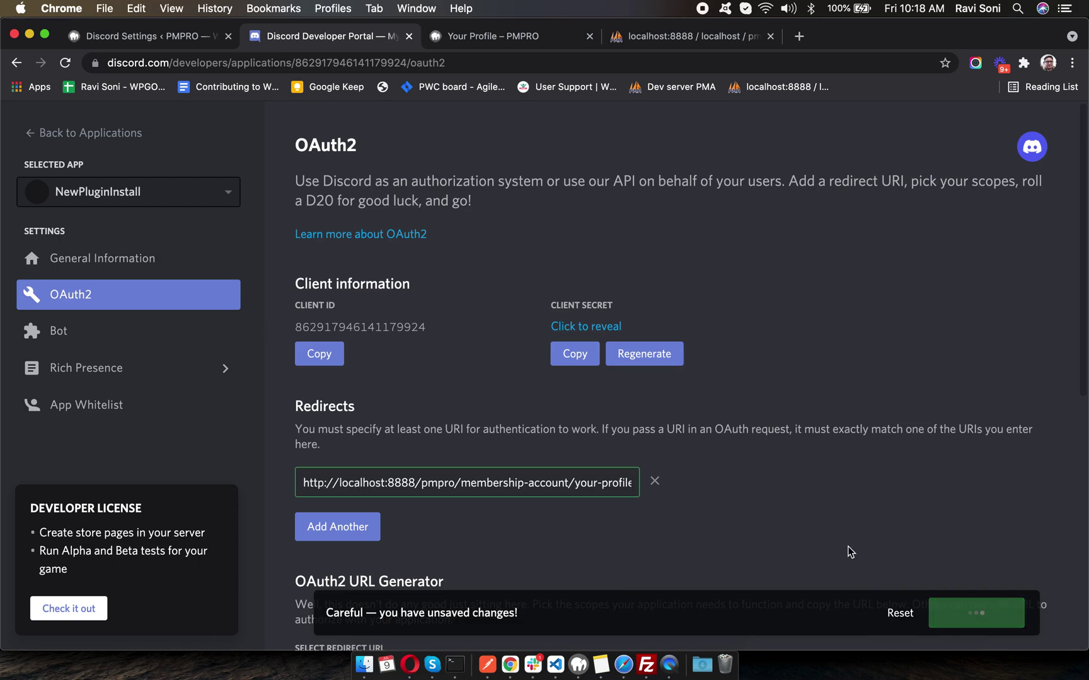
left_click(192, 42)
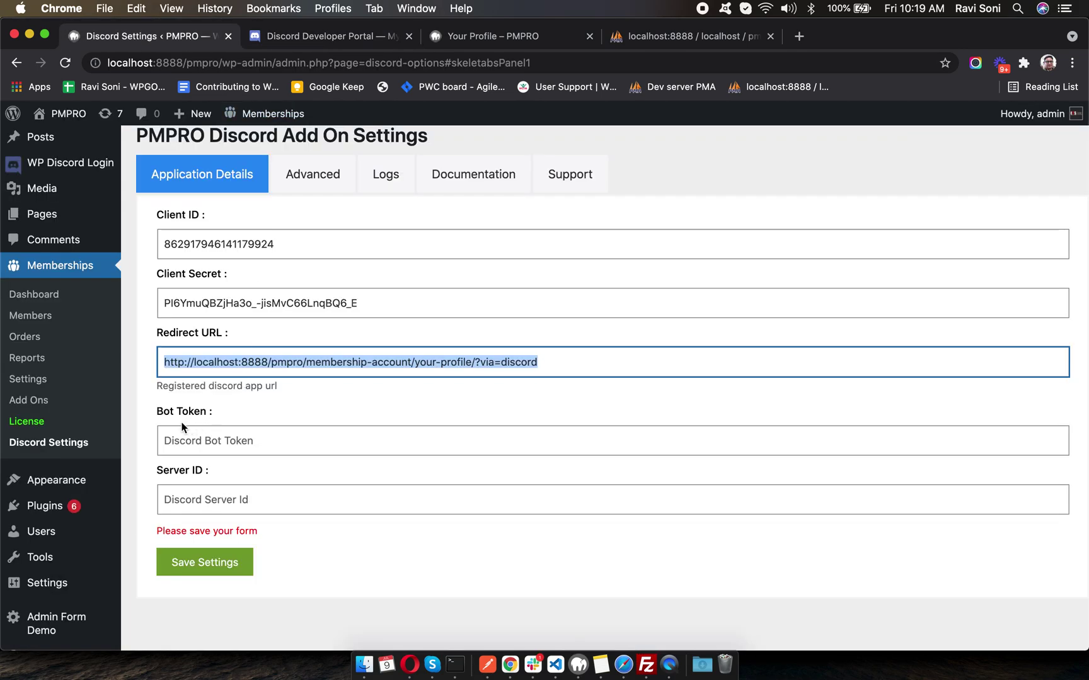
left_click_drag(155, 414, 216, 416)
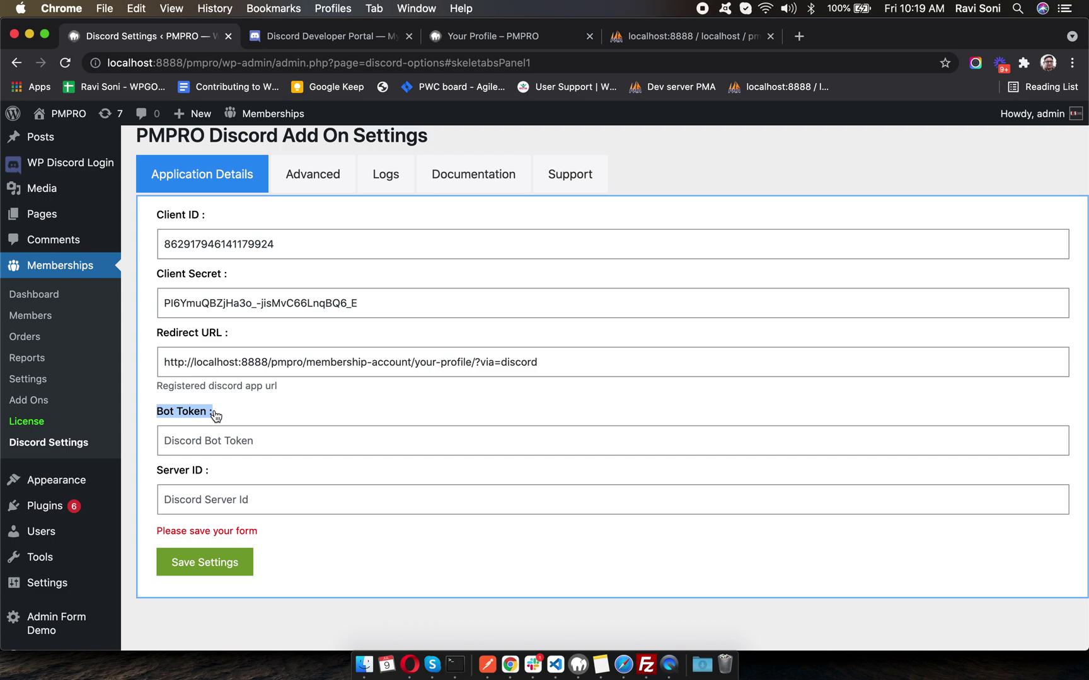
left_click(294, 35)
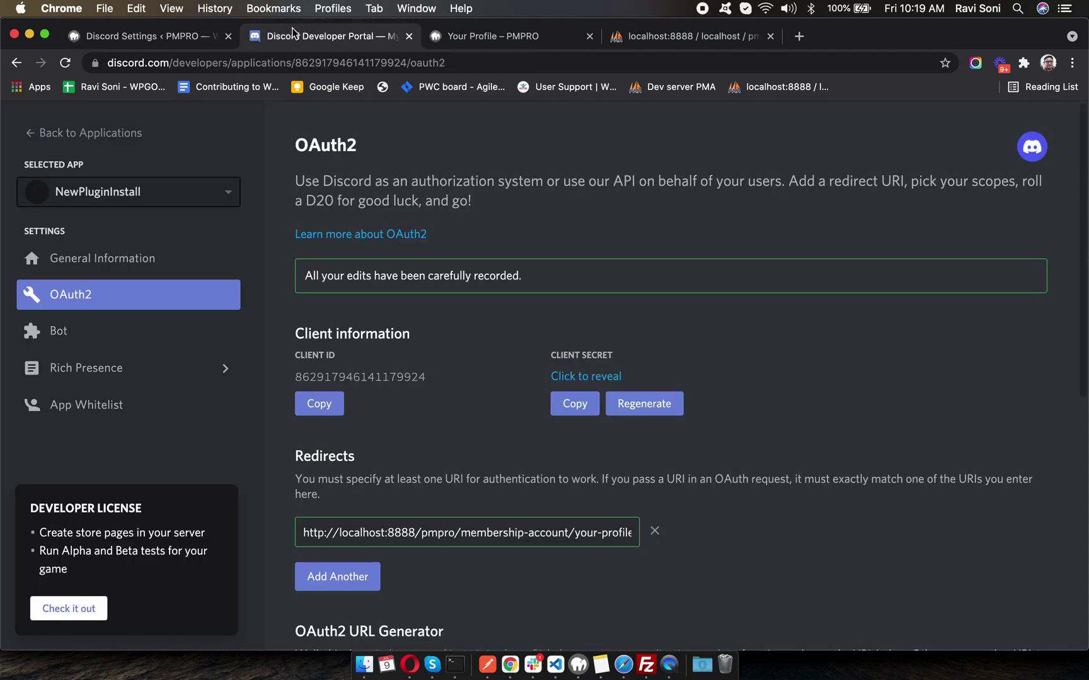
- Add a bot to the app and save it with Public Bot switched off
left_click(133, 333)
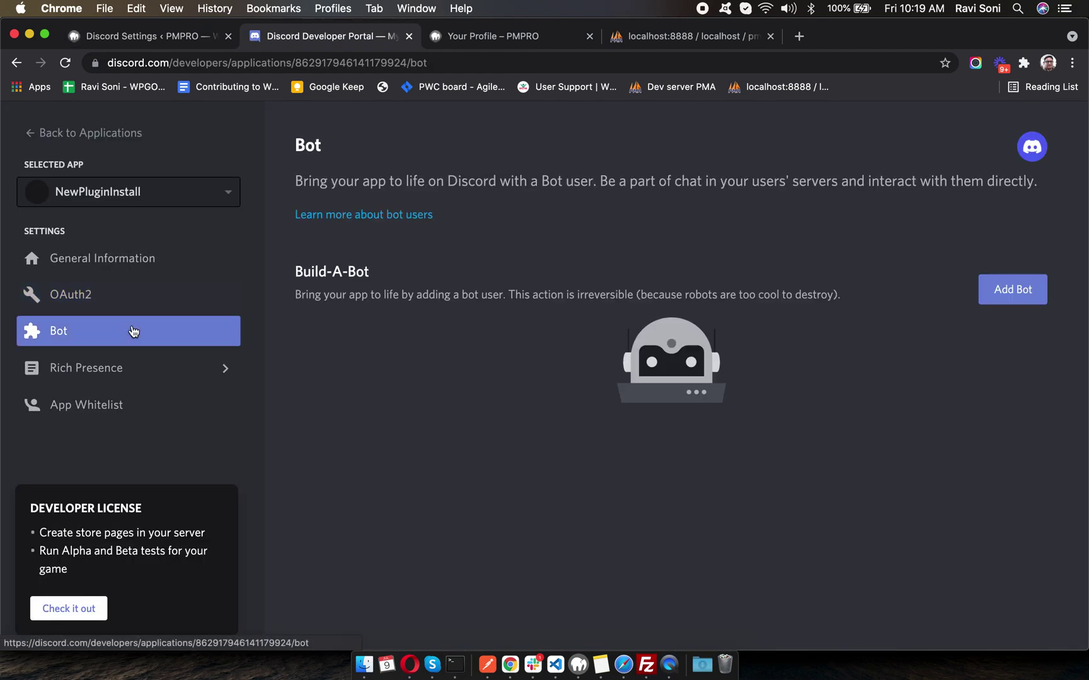
left_click(987, 282)
left_click(683, 433)
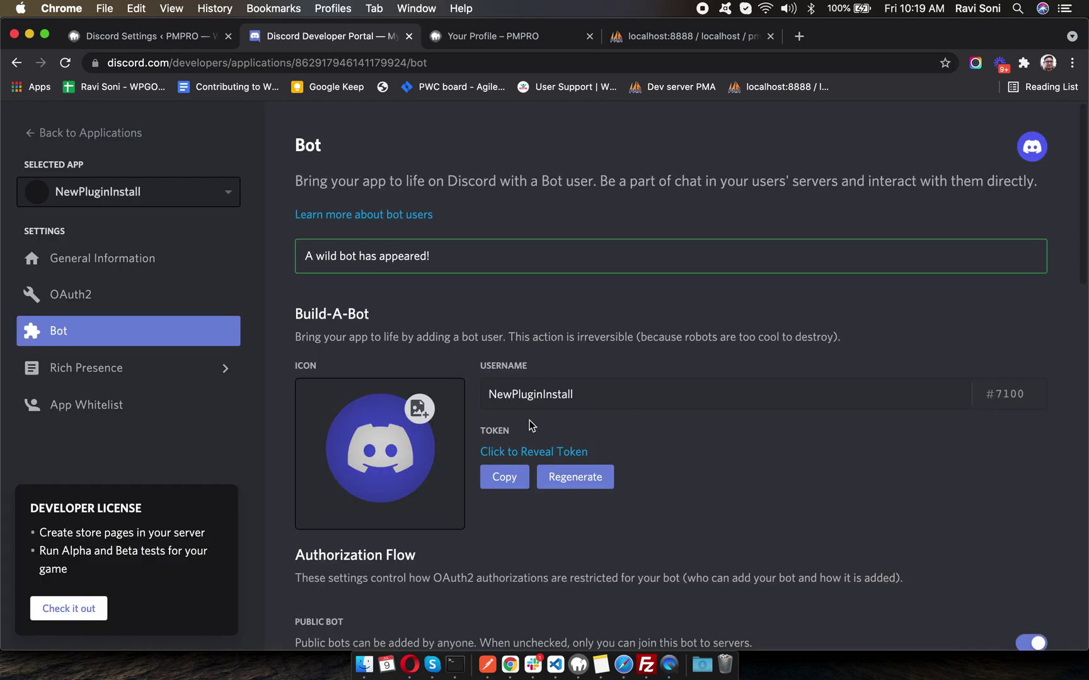
scroll(529, 421, "down", 3)
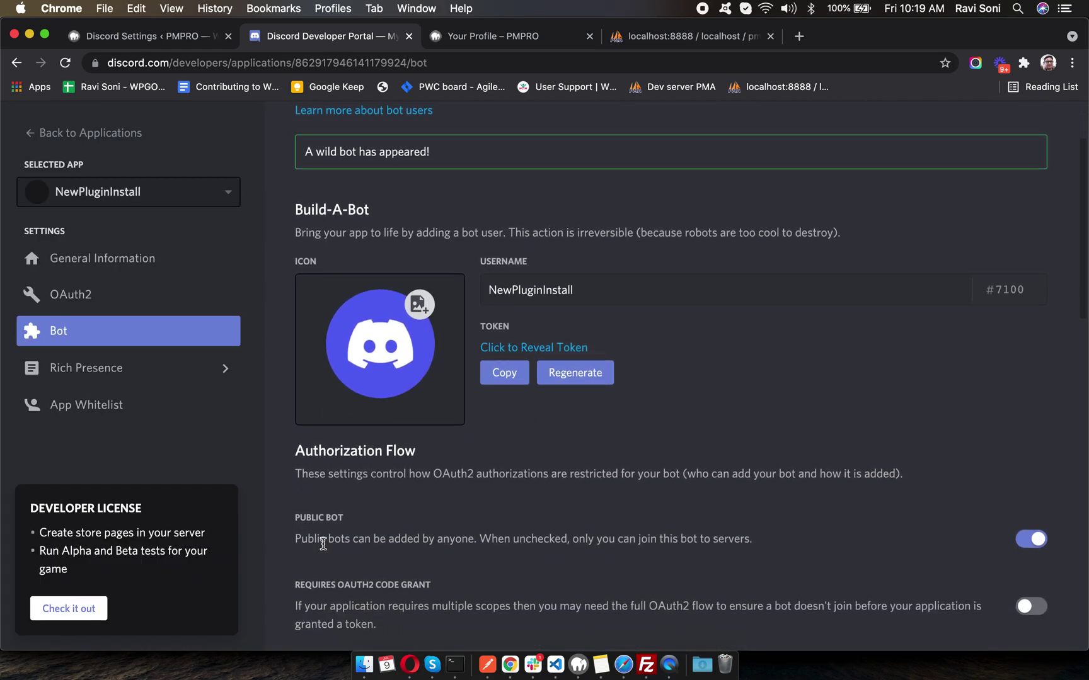
left_click_drag(502, 542, 656, 543)
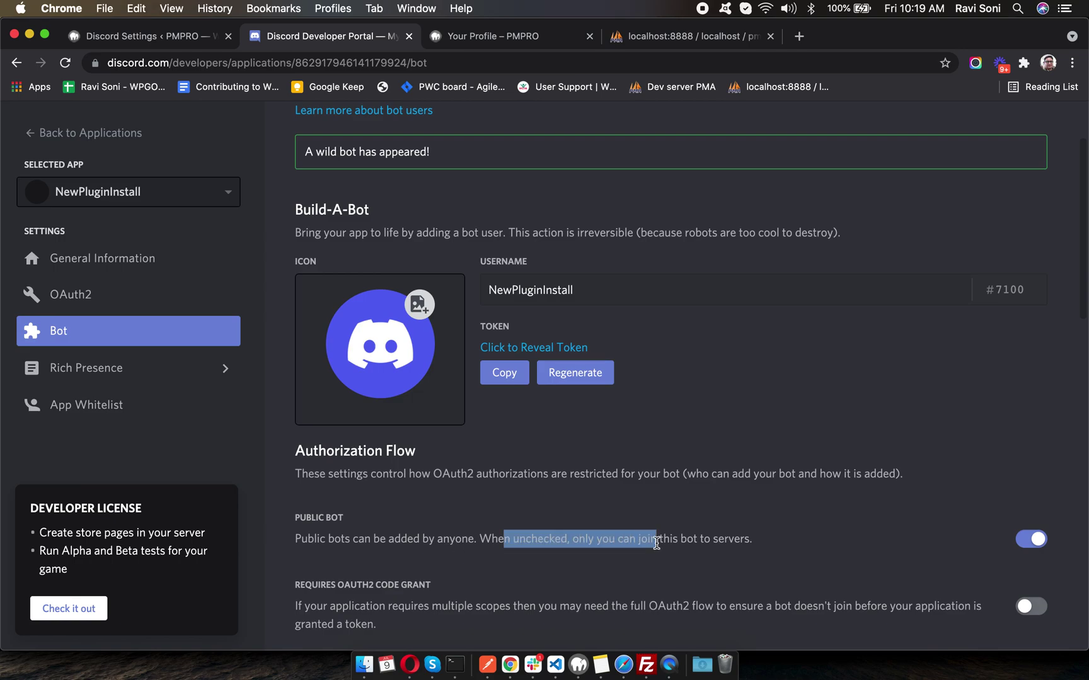
left_click(1031, 539)
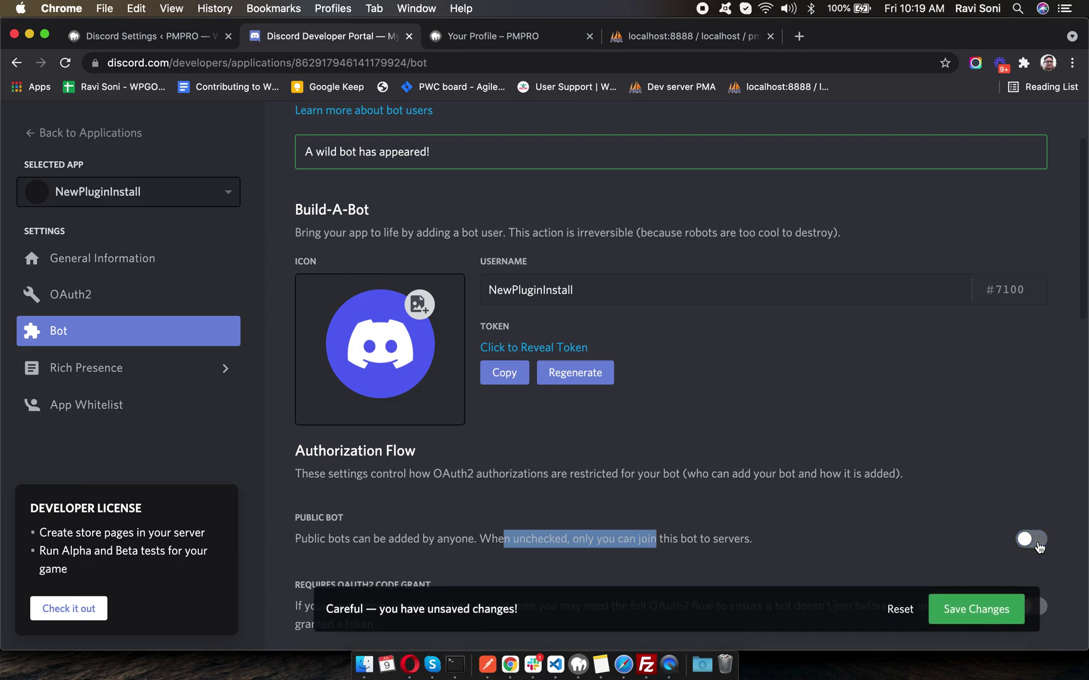
left_click(980, 610)
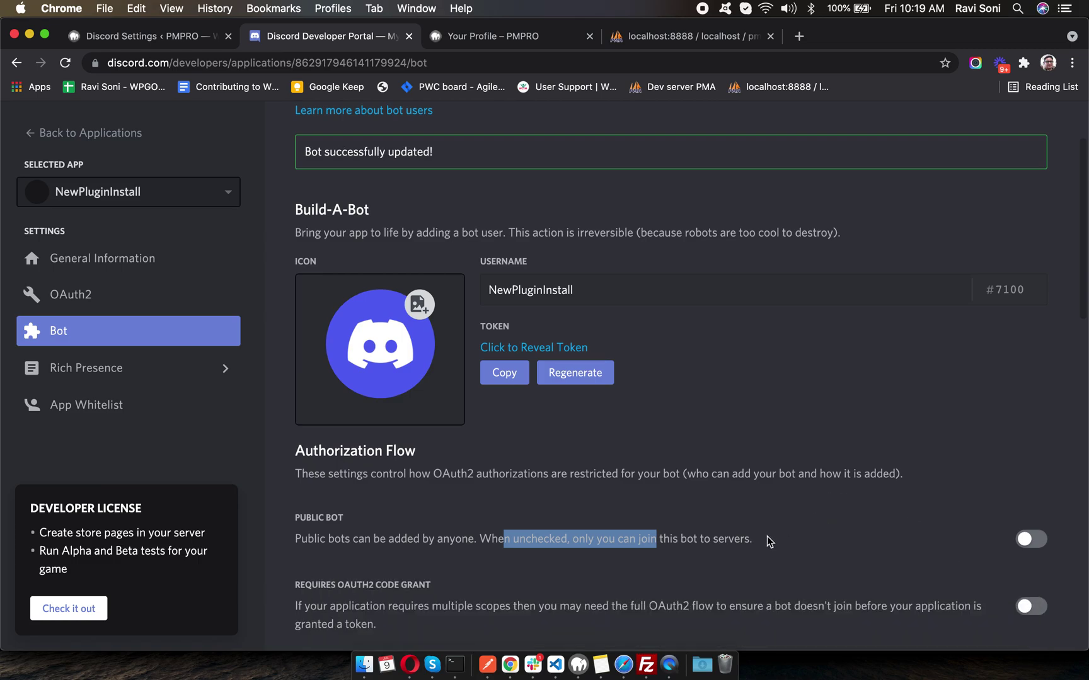
left_click_drag(766, 540, 623, 541)
left_click_drag(439, 512, 312, 507)
left_click(467, 509)
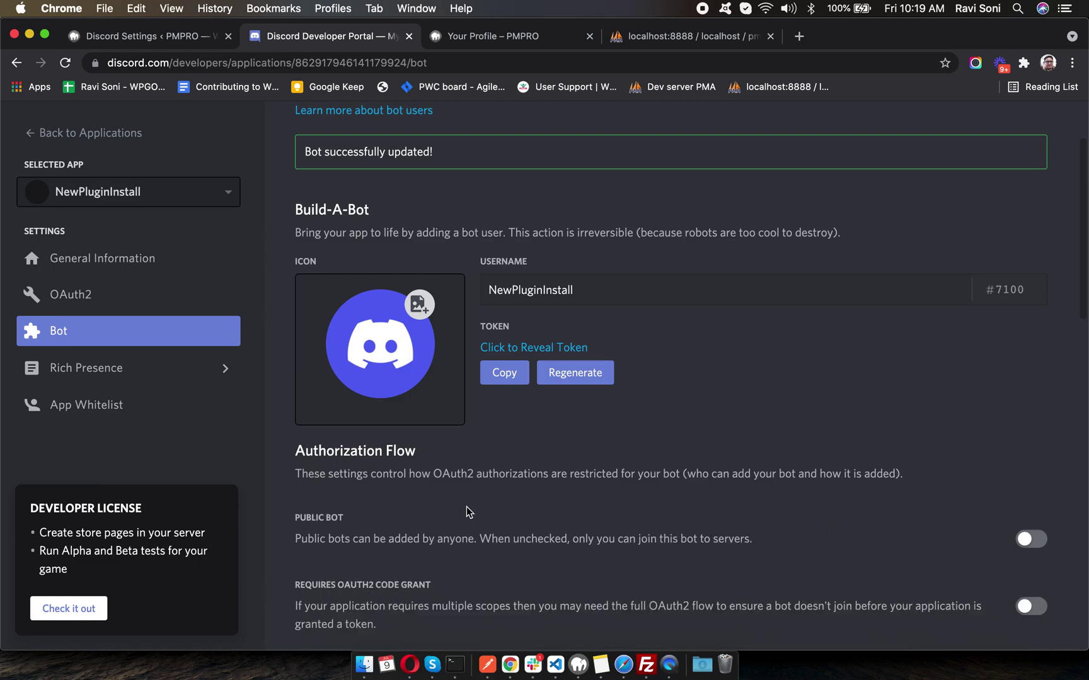
- Copy the bot's token and paste it into the WordPress Bot Token field
left_click(509, 375)
left_click(189, 41)
left_click(214, 440)
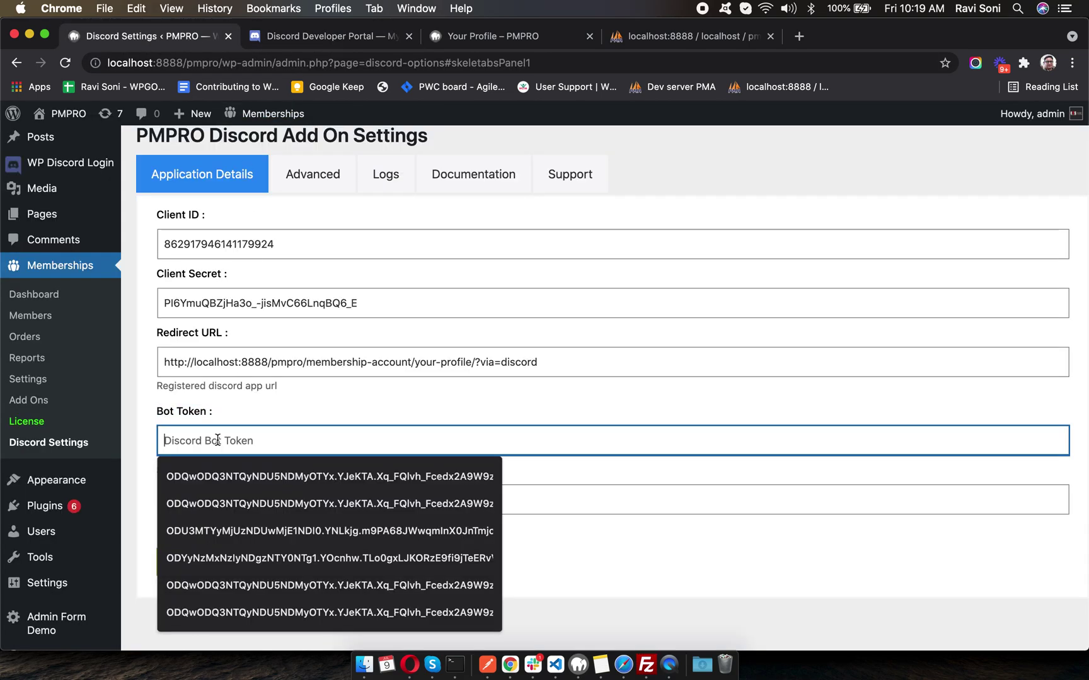
right_click(219, 444)
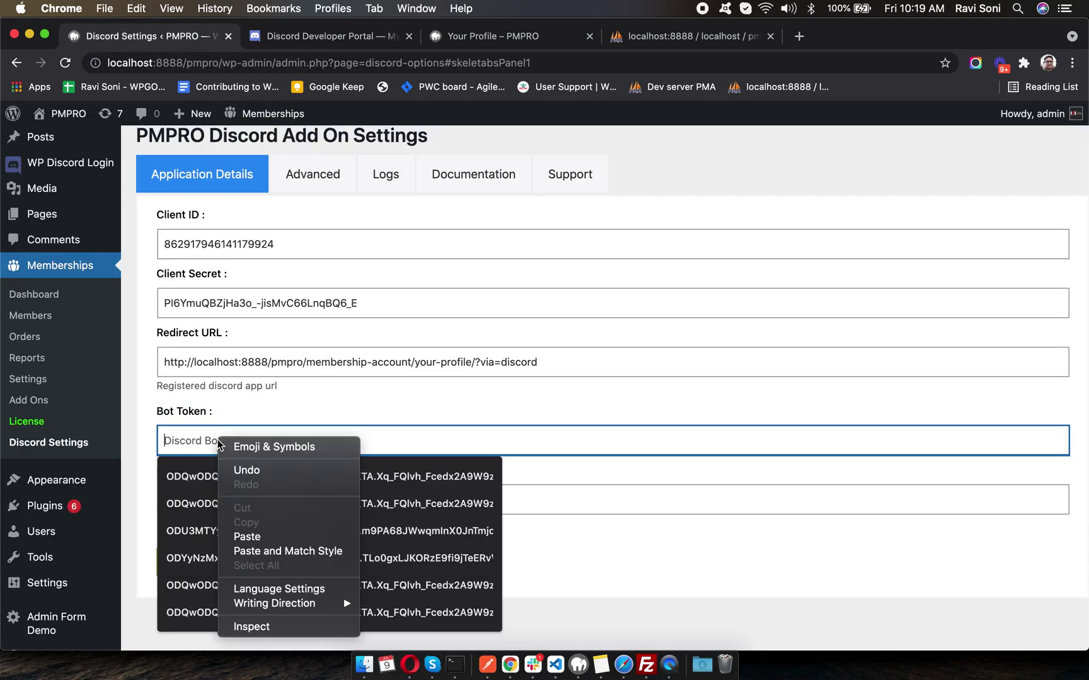
left_click(268, 537)
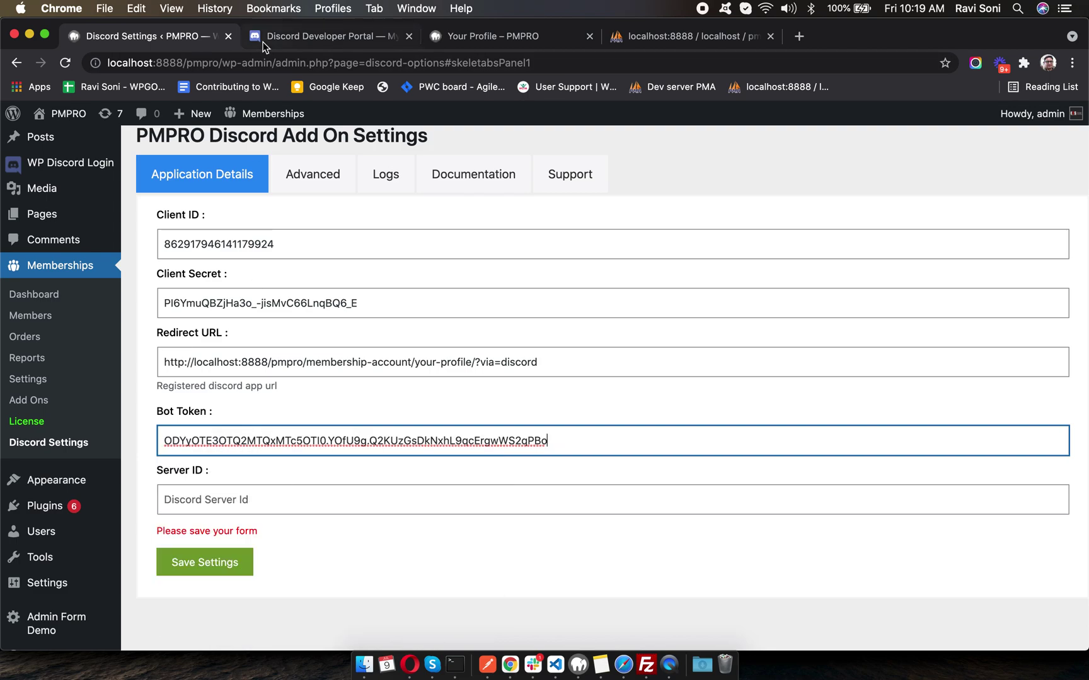
- Load the Discord home page by trimming the portal address down to discord.com
left_click(304, 37)
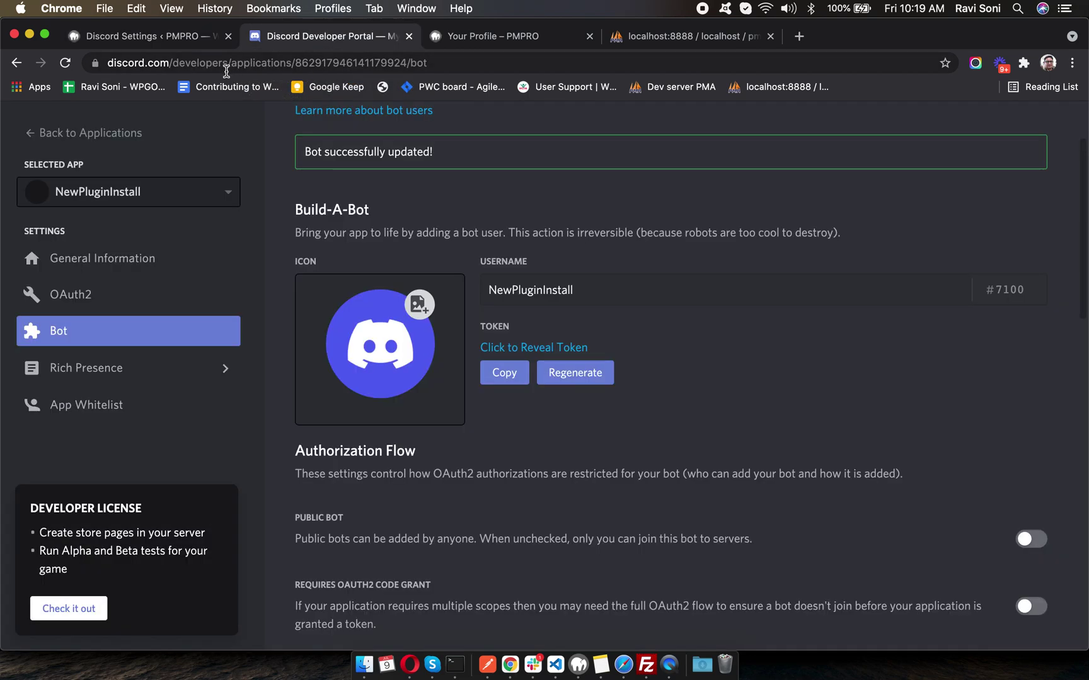
double_click(190, 65)
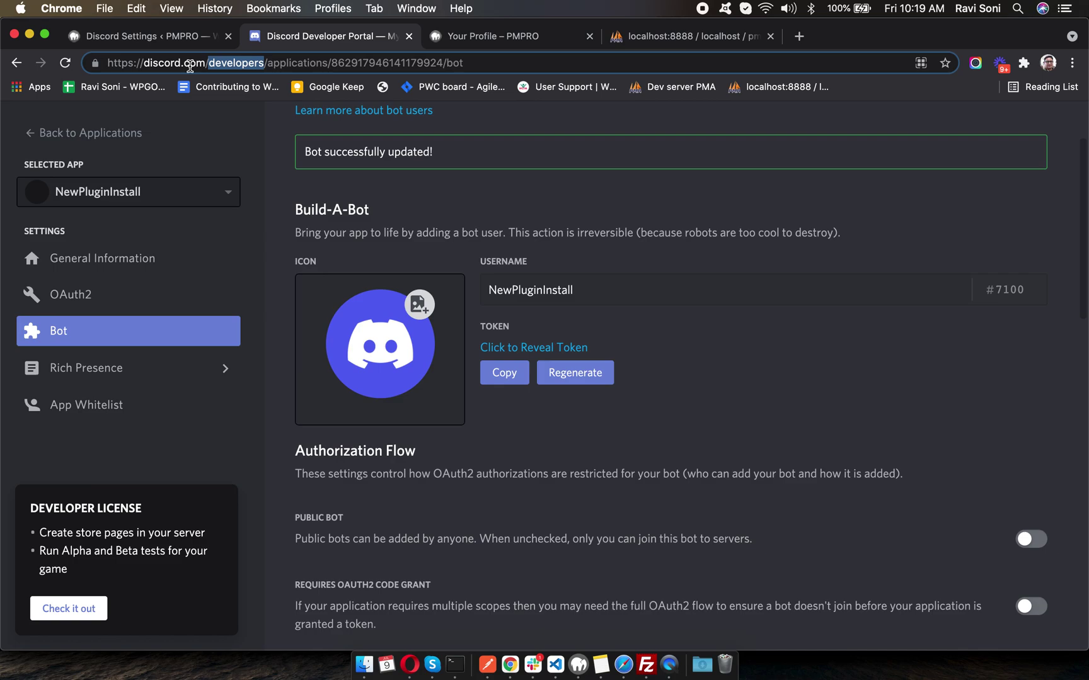
left_click(211, 62)
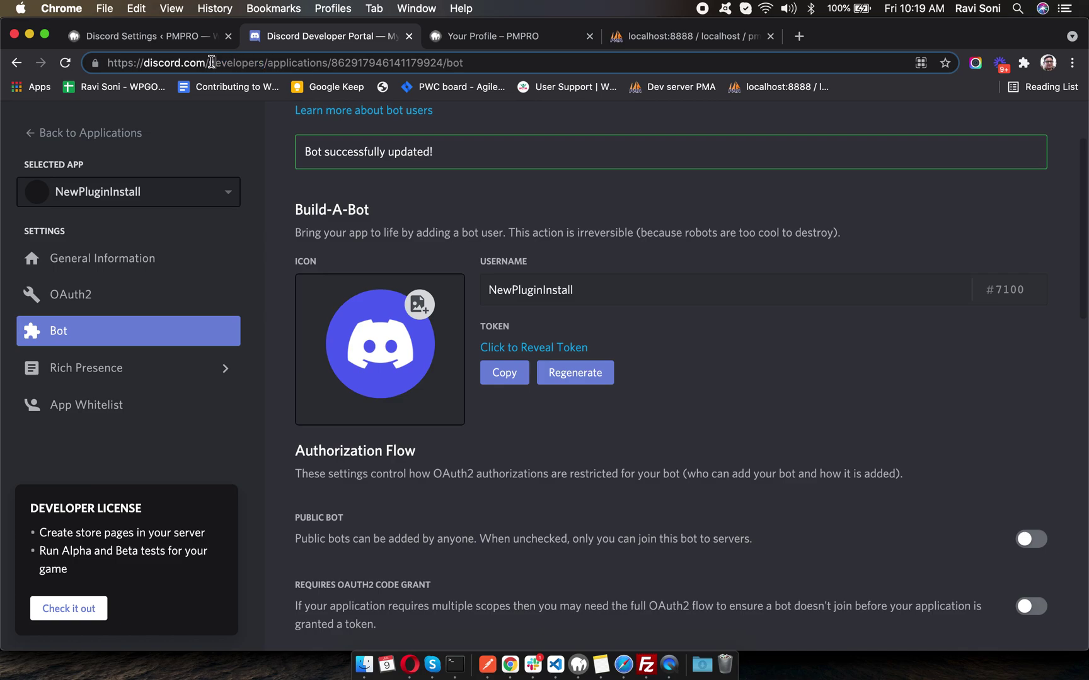
left_click_drag(211, 63, 513, 61)
key("BackSpace")
key("Return")
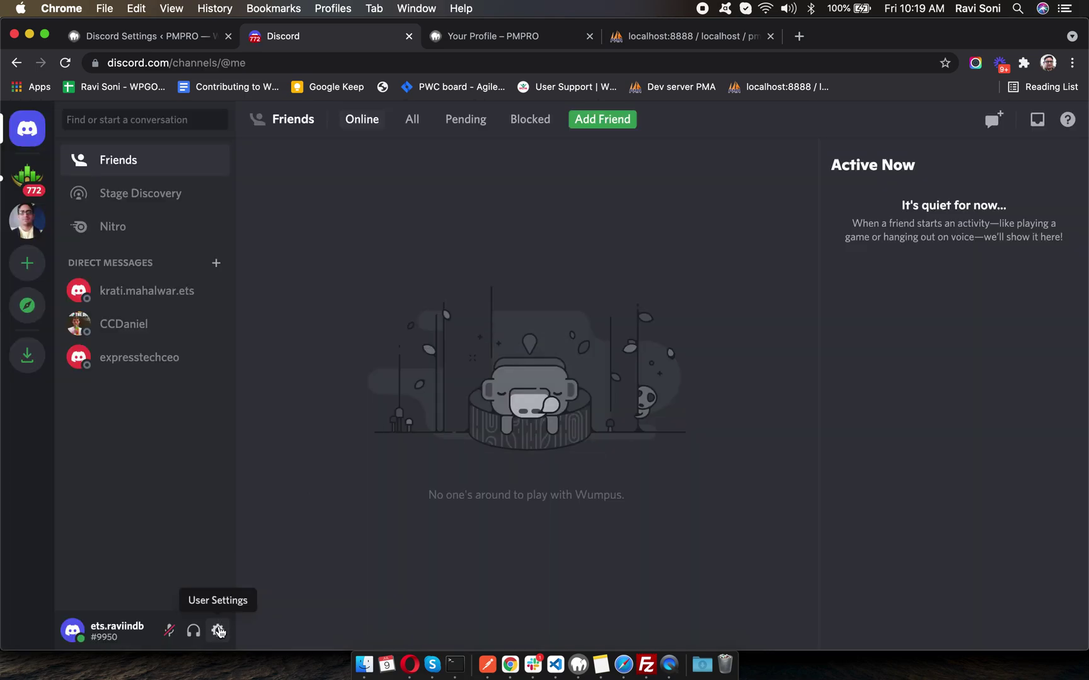
- Turn on Developer Mode in Discord's Advanced user settings
left_click(218, 631)
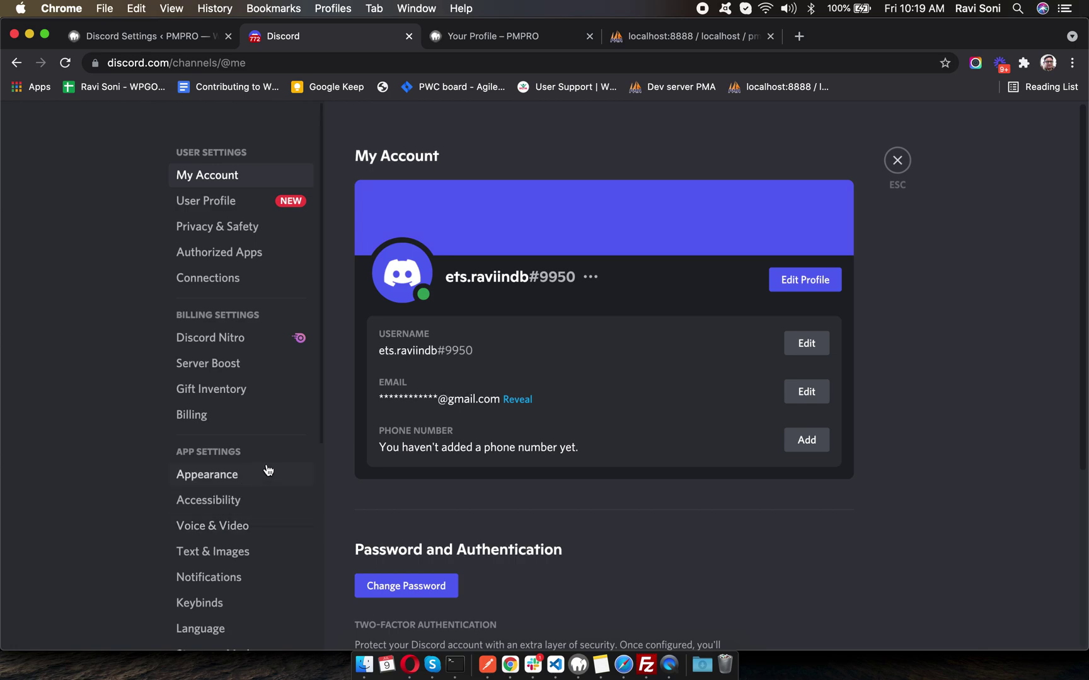
scroll(268, 470, "down", 3)
scroll(245, 476, "down", 3)
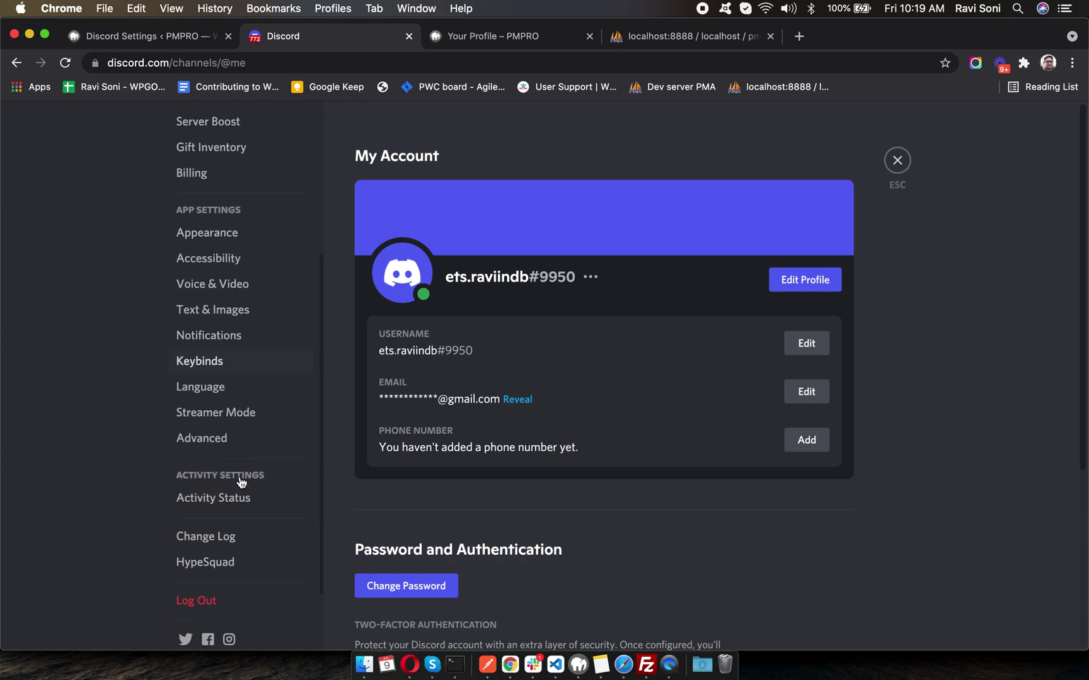
scroll(238, 498, "down", 1)
left_click(235, 435)
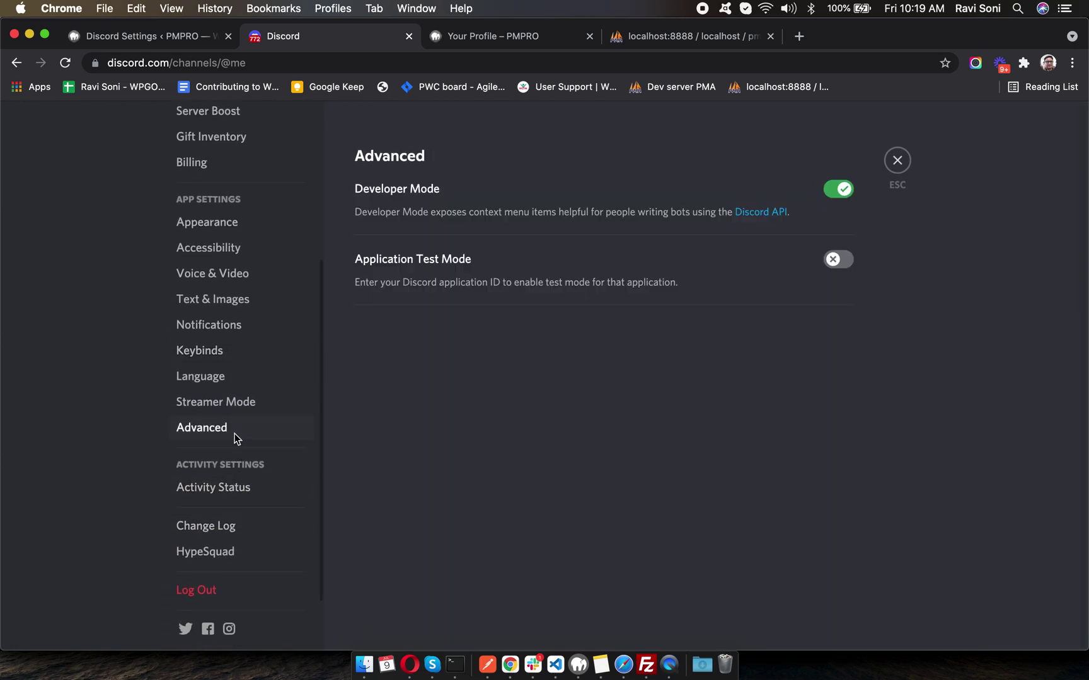
left_click(832, 189)
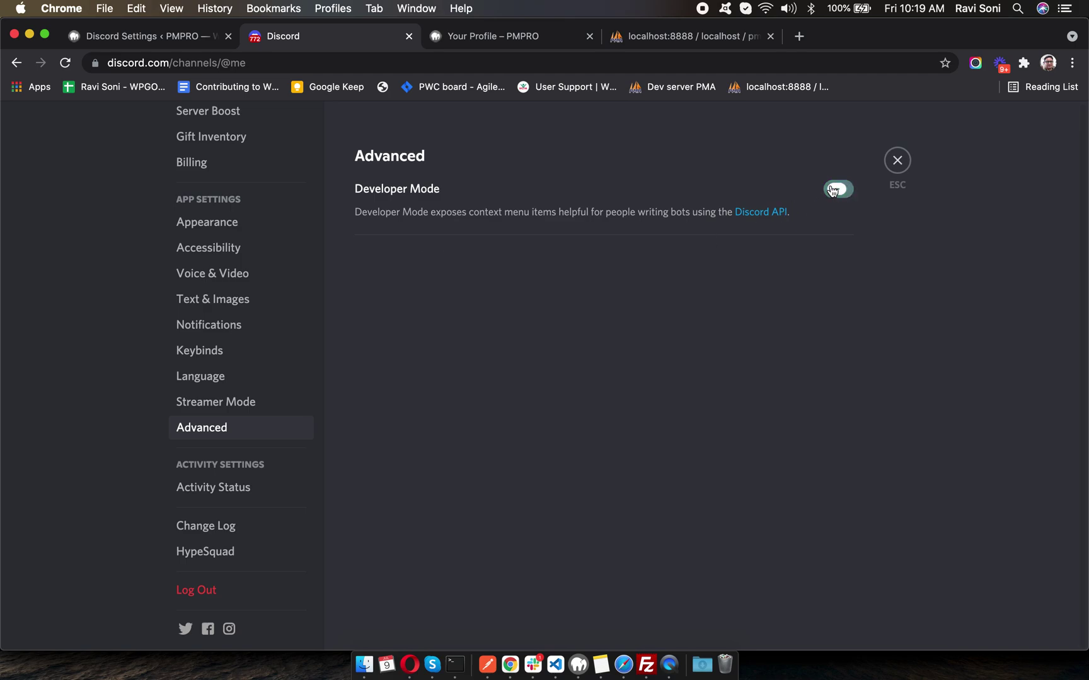
left_click(831, 190)
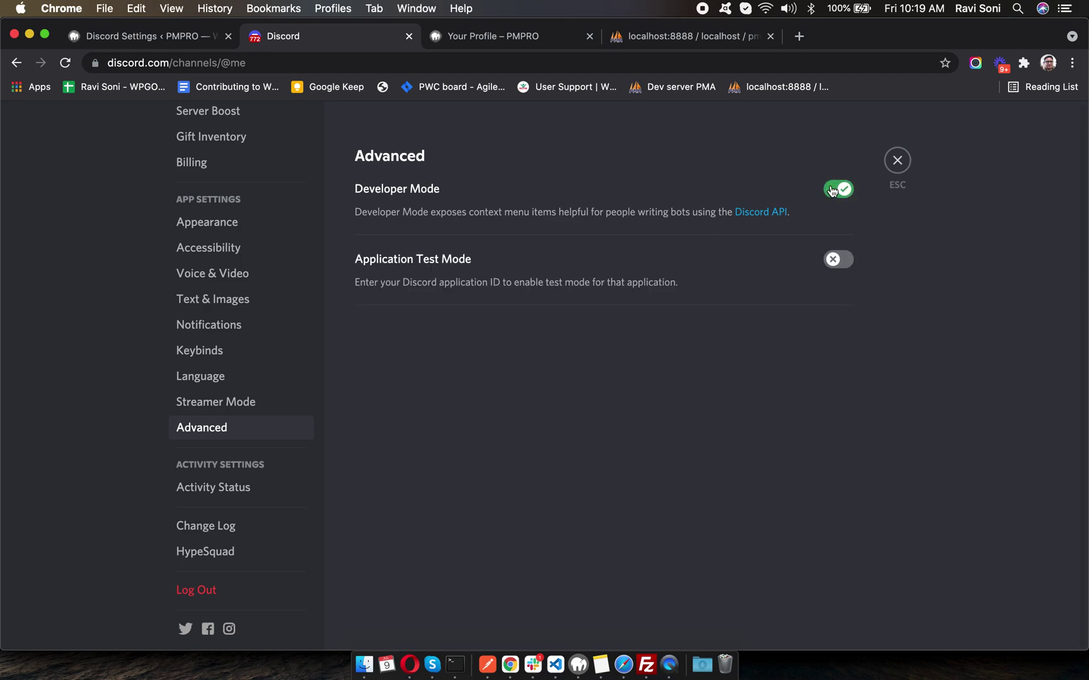
left_click(832, 190)
left_click(832, 189)
left_click(832, 190)
left_click(831, 189)
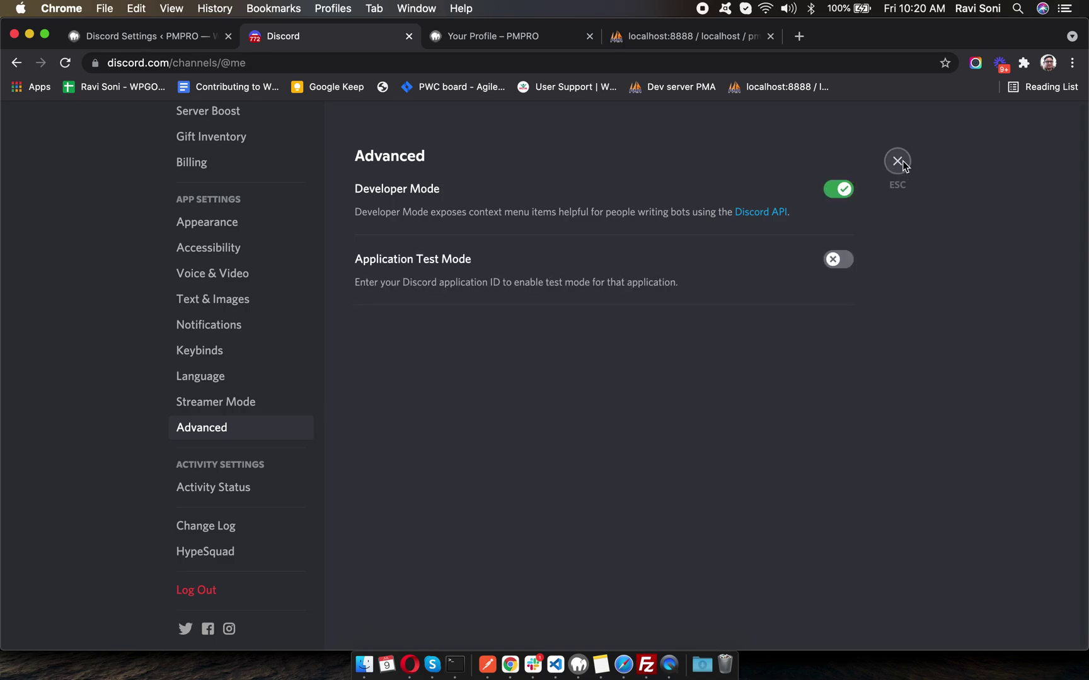
- Copy the server's ID from the server icon's menu
left_click(897, 161)
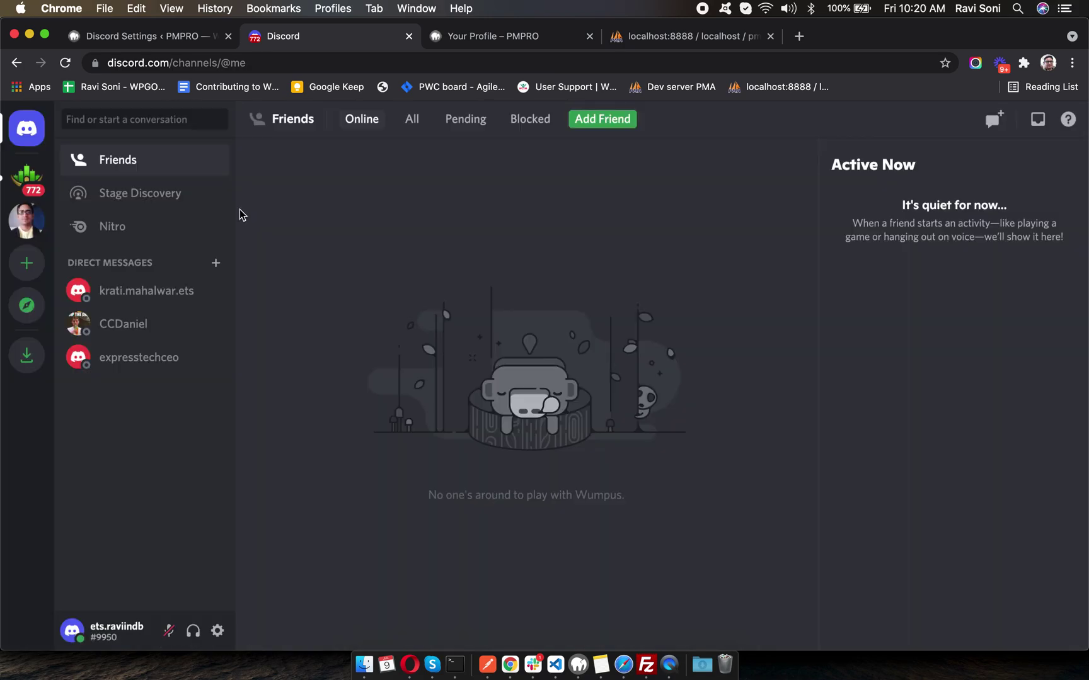
right_click(26, 220)
left_click(63, 523)
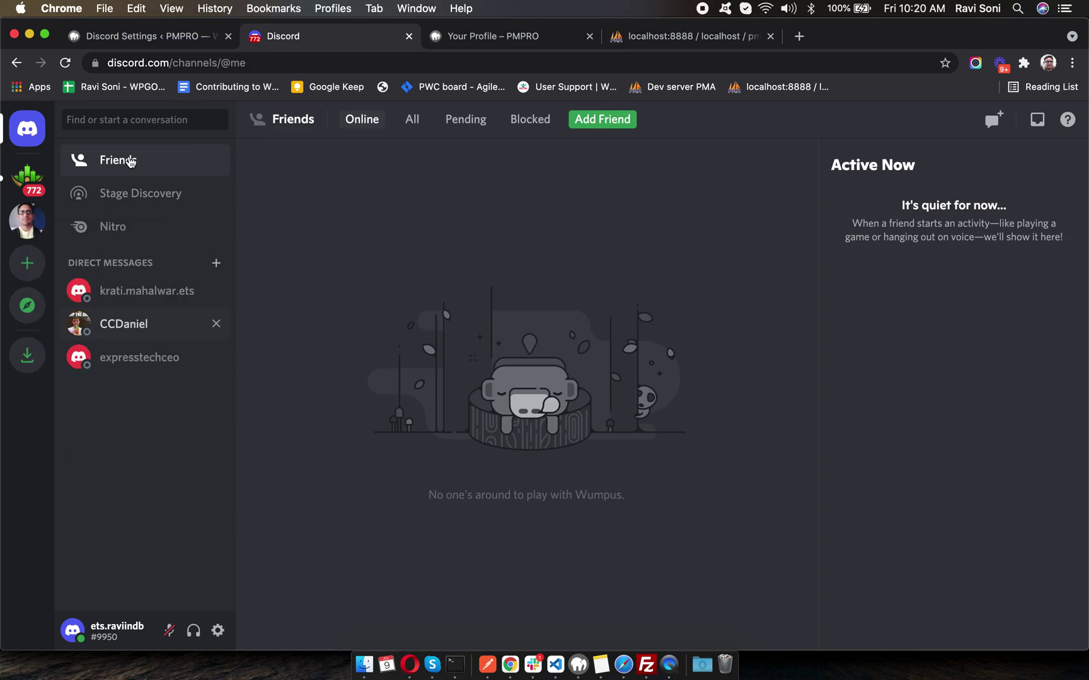
- Paste the server ID into Server ID, save the add-on settings, and reopen Application Details
left_click(169, 39)
left_click(180, 497)
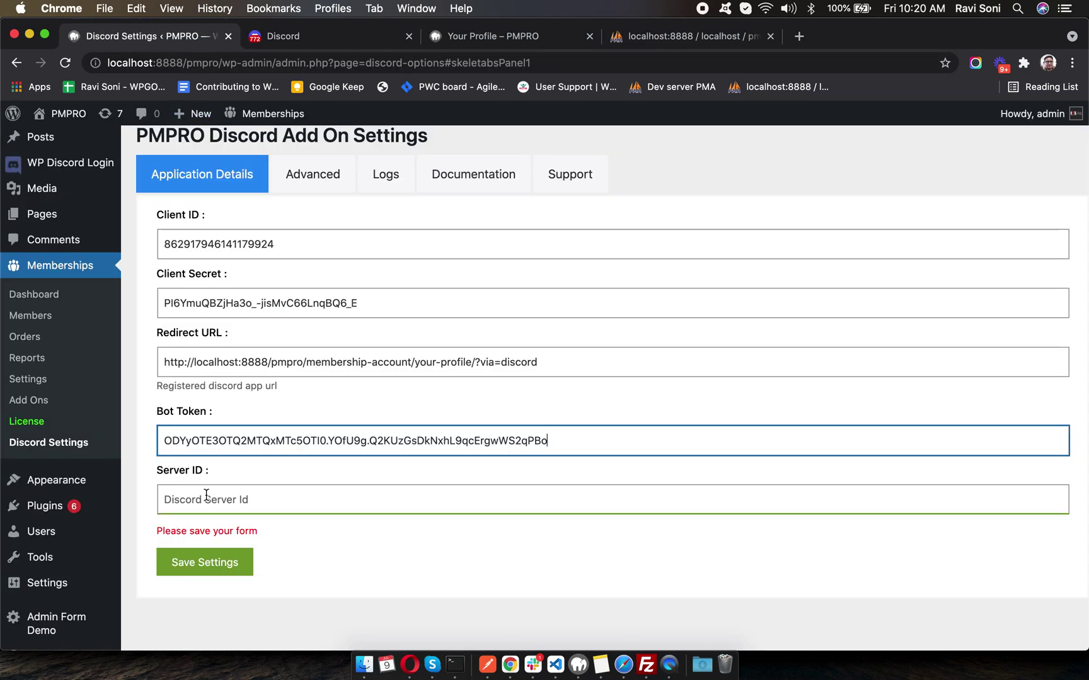
right_click(212, 501)
left_click(237, 545)
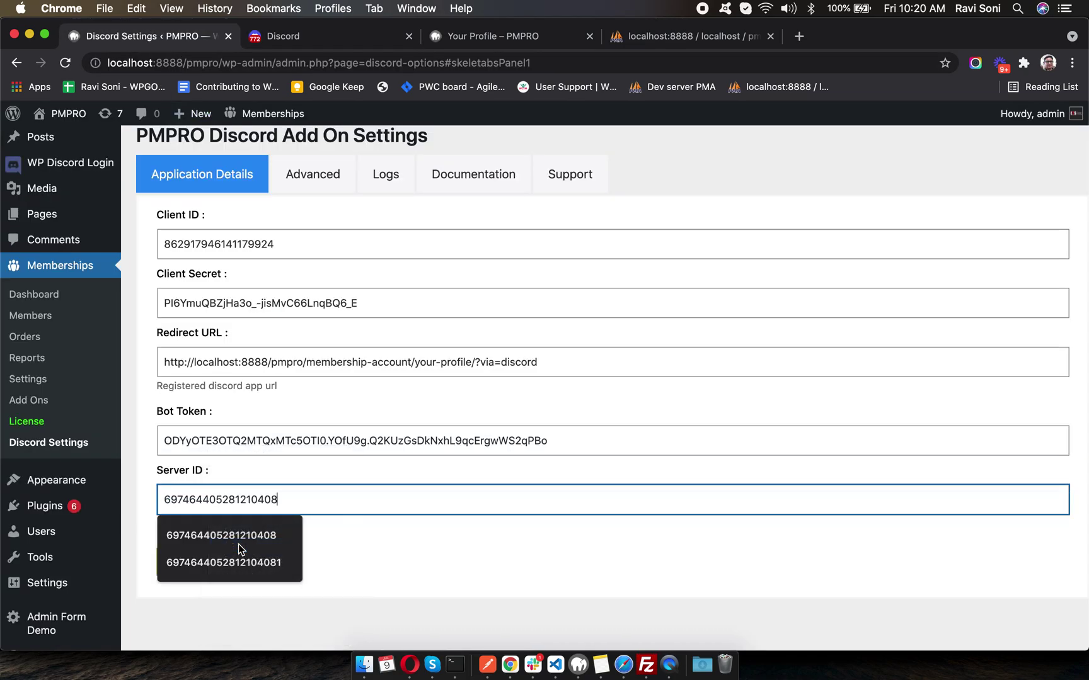
left_click(240, 571)
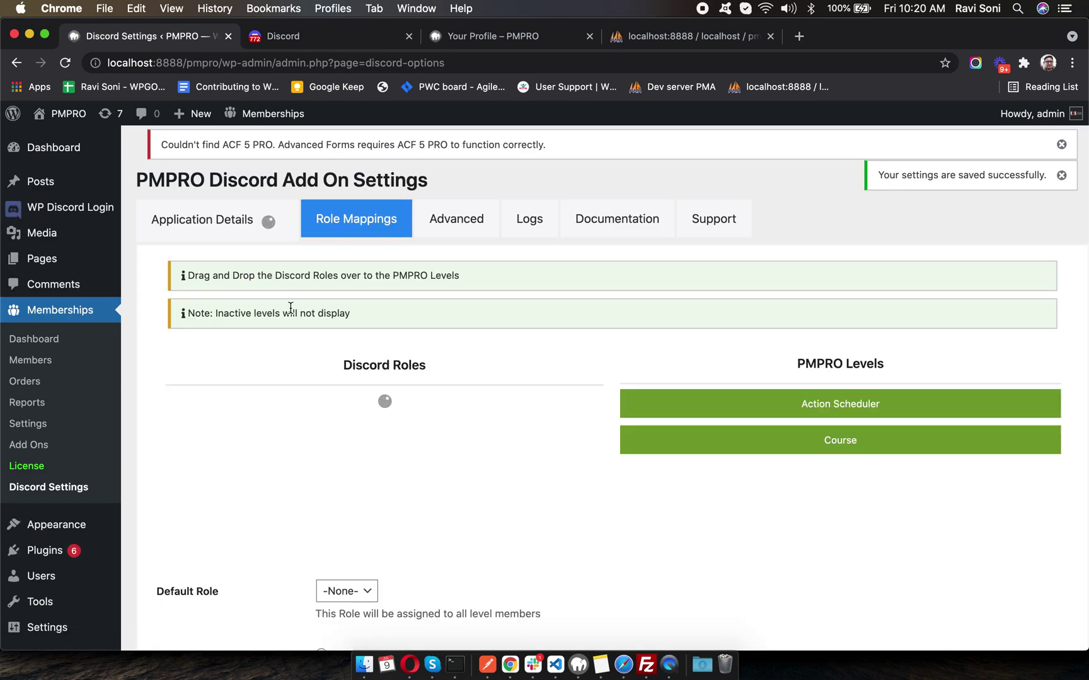
left_click(208, 221)
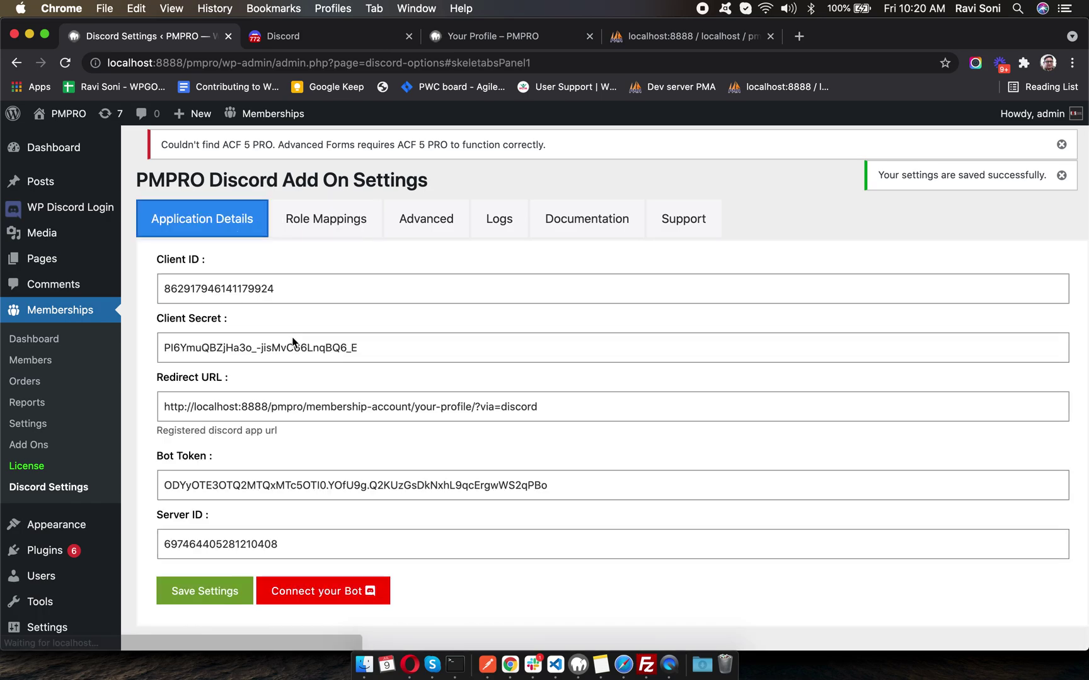
scroll(289, 437, "down", 1)
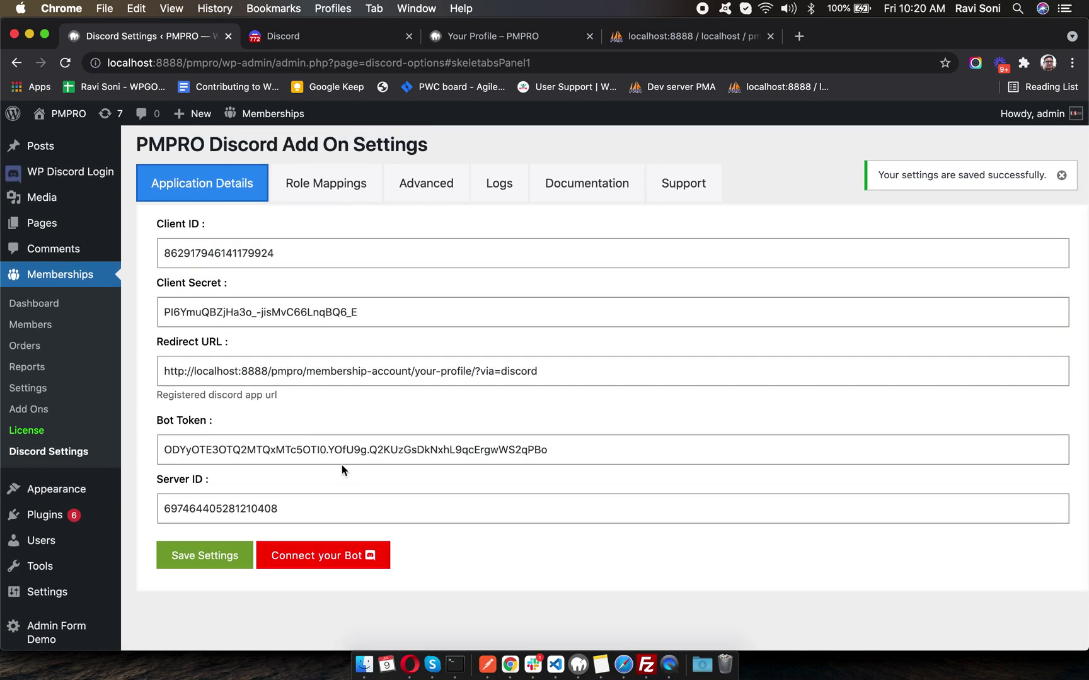
- Authorize the NewPluginInstall bot on the existing server with Administrator permission, passing hCaptcha
left_click(349, 563)
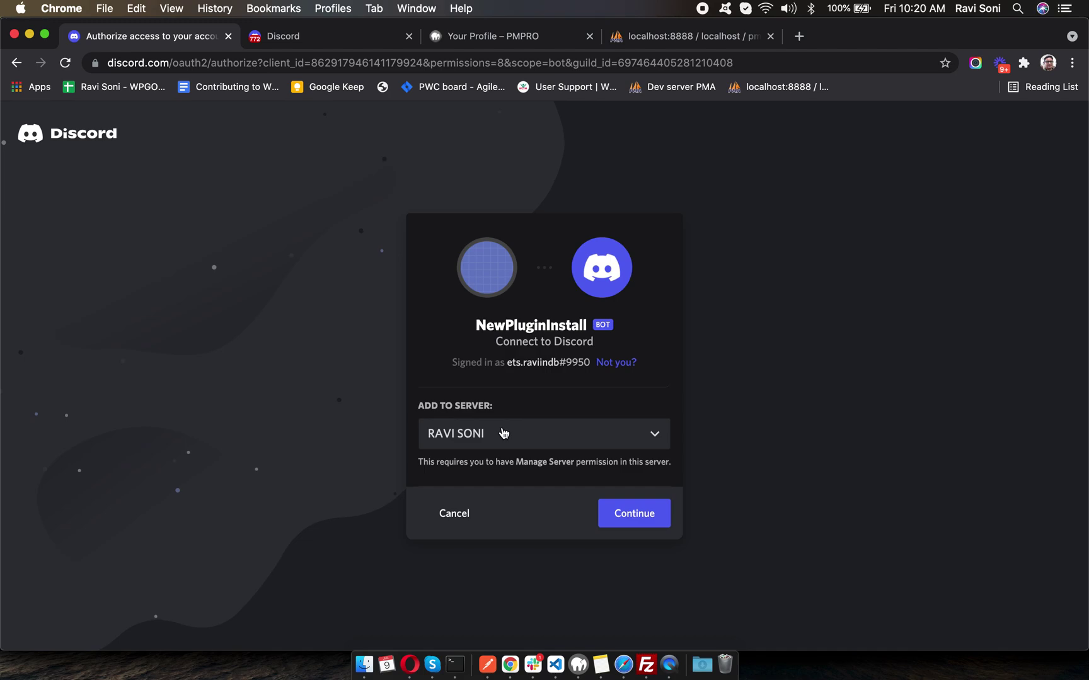
left_click(510, 440)
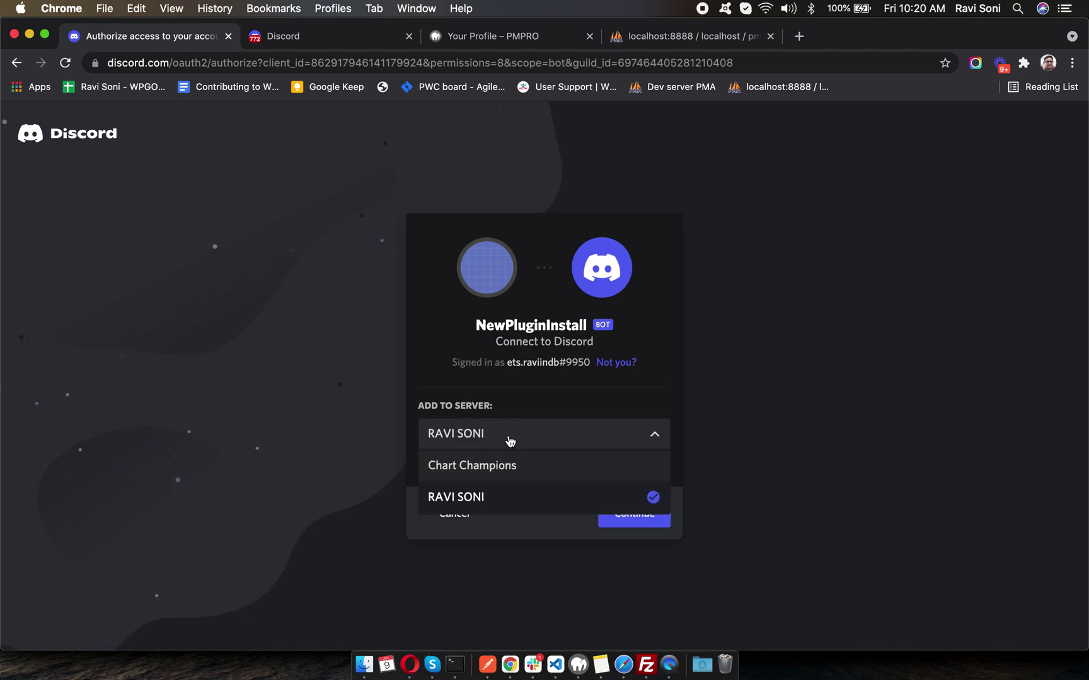
left_click(511, 439)
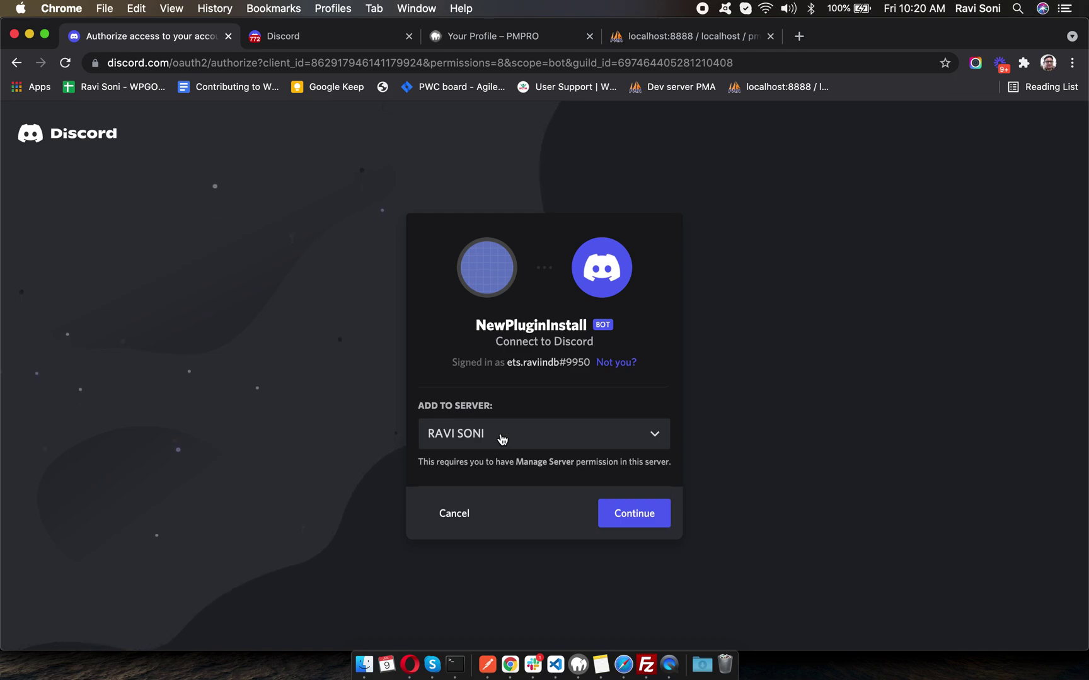
left_click(581, 446)
left_click(581, 446)
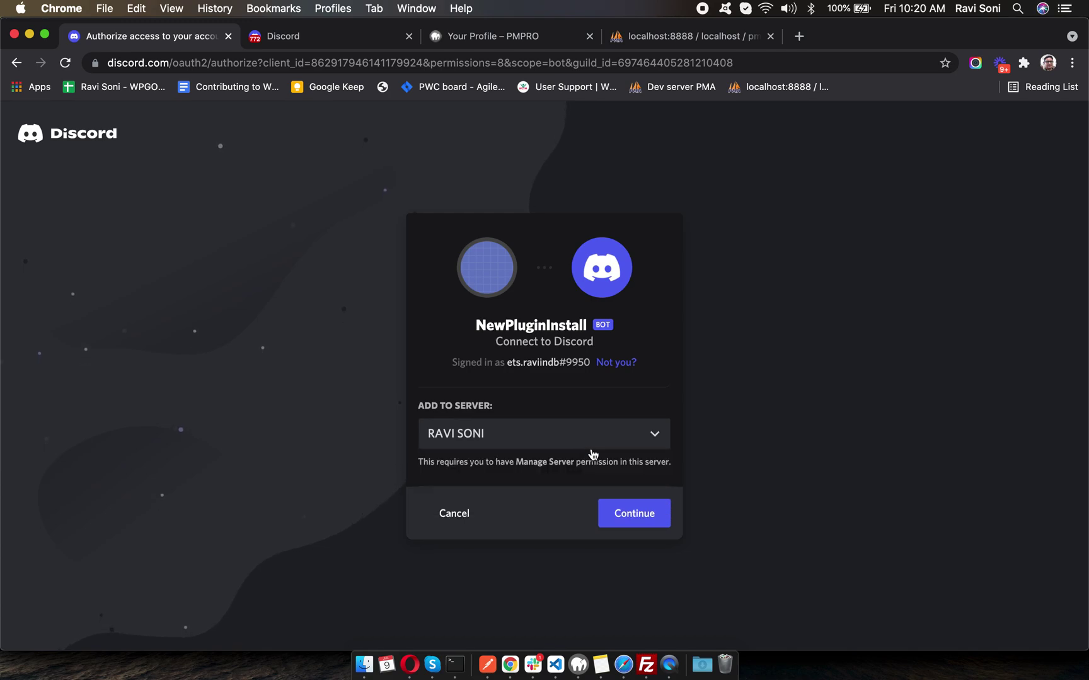
left_click(627, 511)
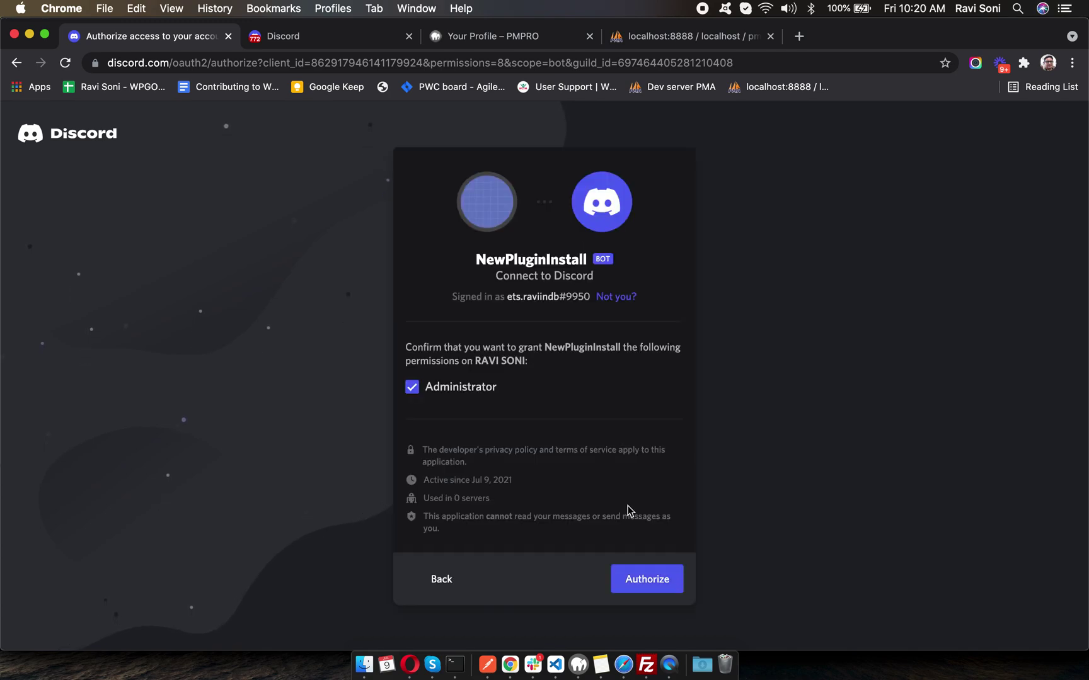
left_click(631, 580)
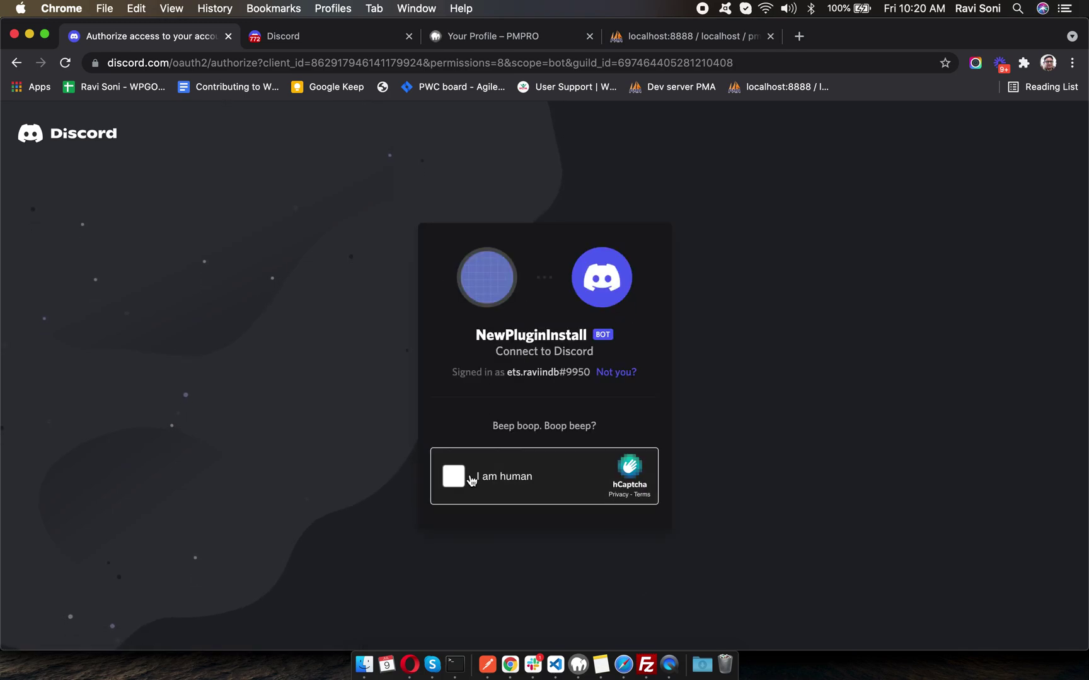
left_click(456, 481)
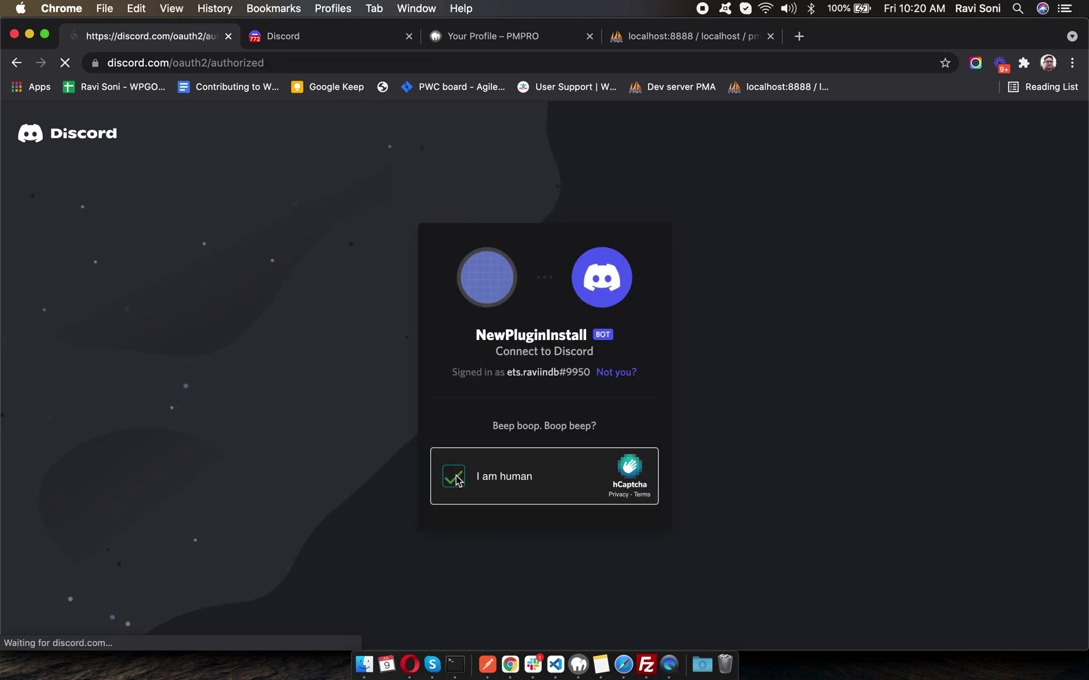
- Confirm the bot's join message in the server's general channel, then return to the Authorized page
left_click(317, 36)
left_click(27, 220)
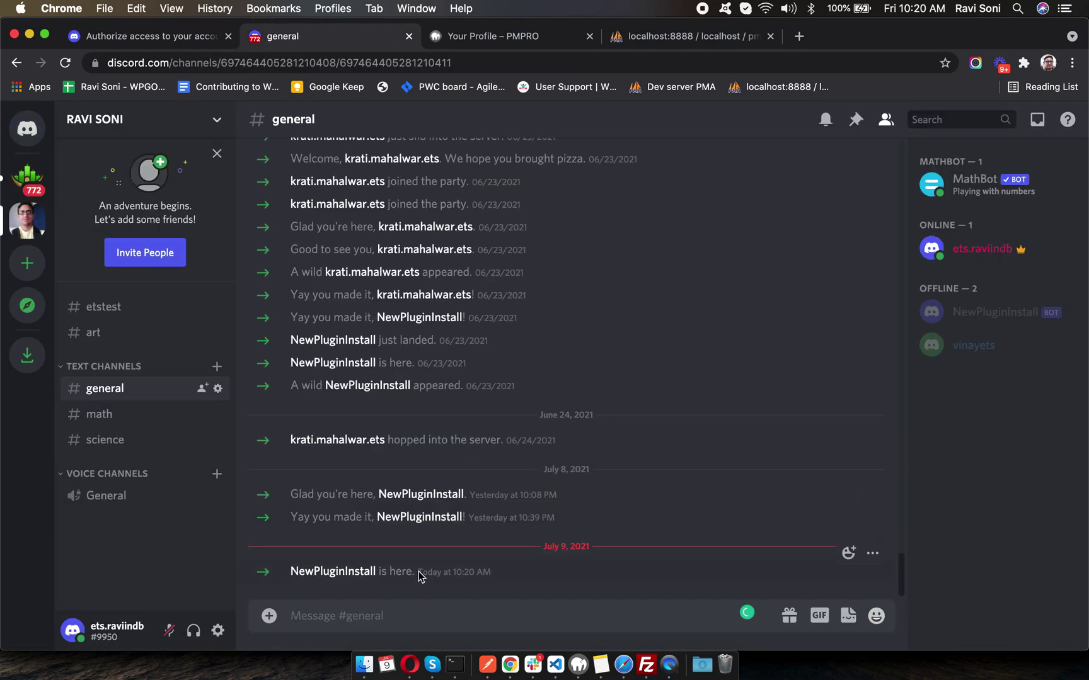
left_click_drag(401, 570, 508, 573)
left_click(507, 574)
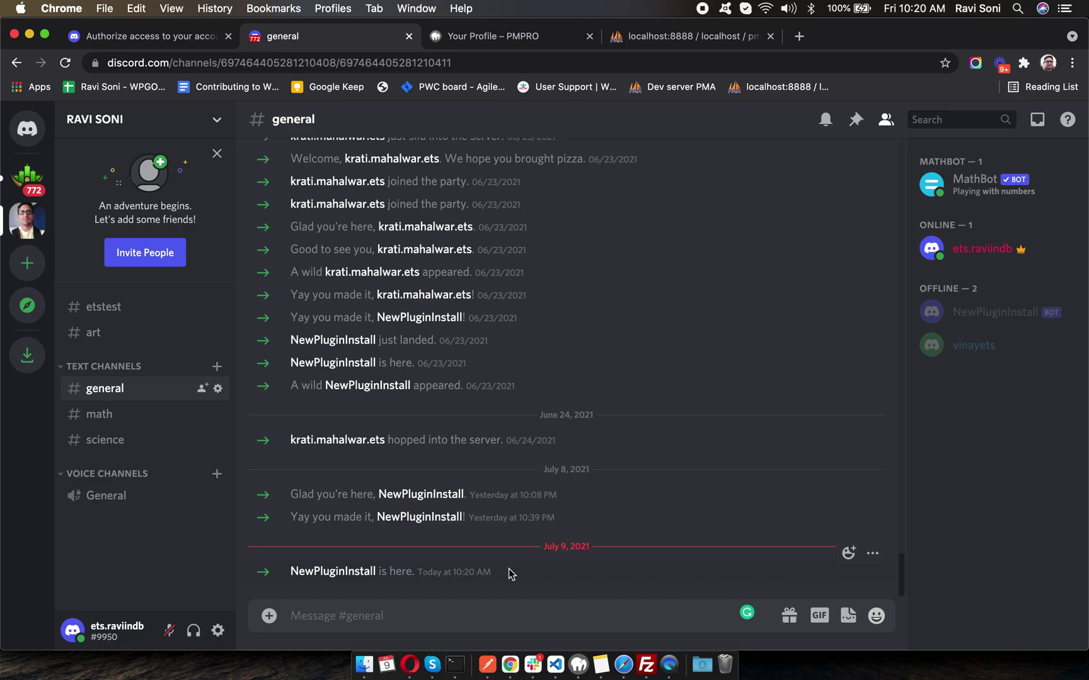
left_click(162, 32)
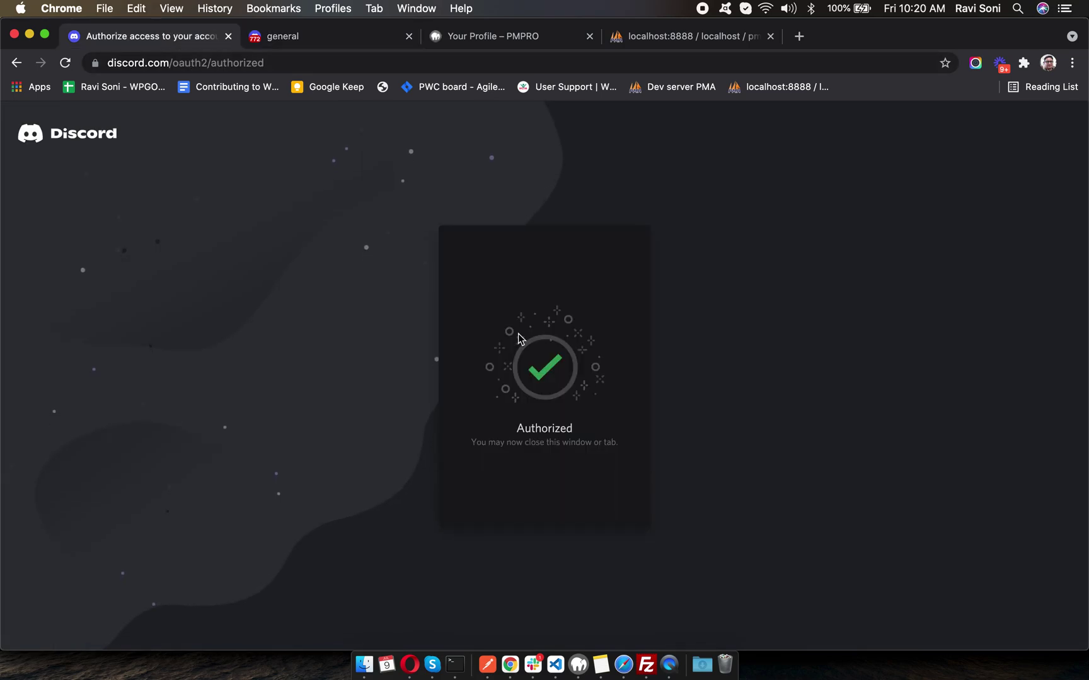
- Go back to the WordPress Discord Settings' Application Details, now reporting Bot Connected
left_click(160, 63)
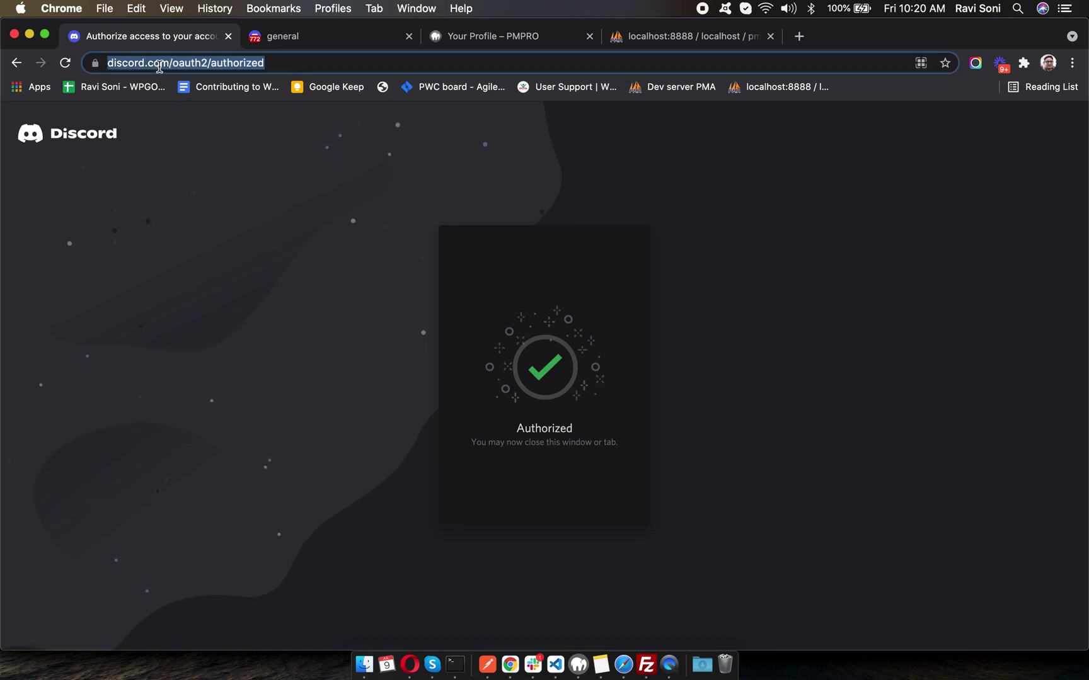
type("lo")
key("Return")
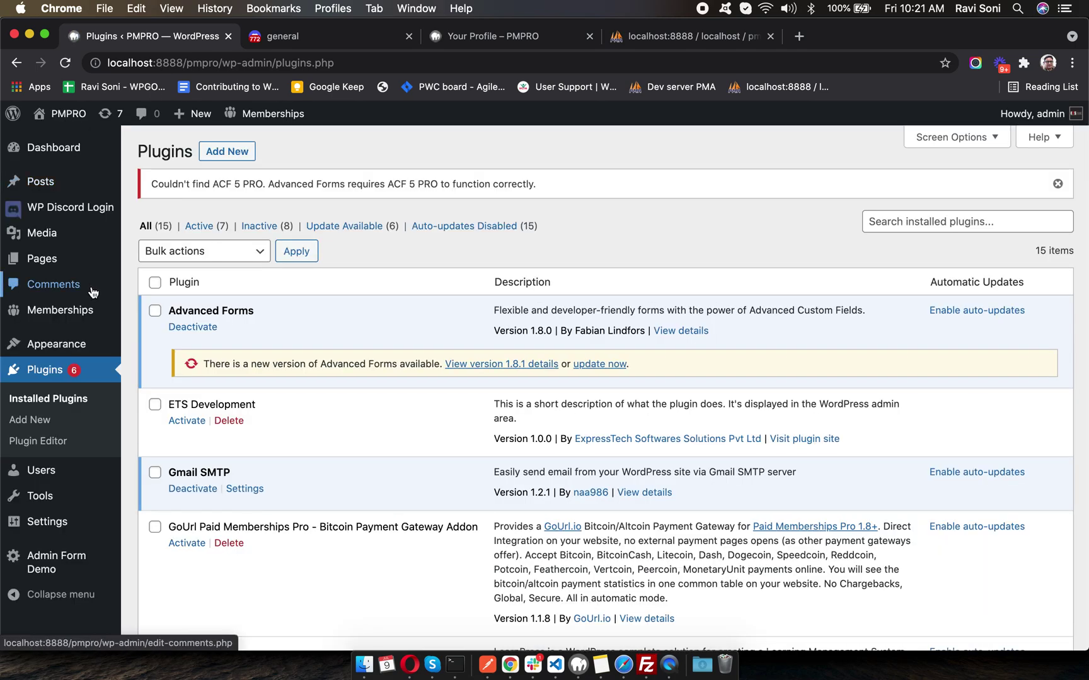
mouse_move(80, 309)
left_click(176, 459)
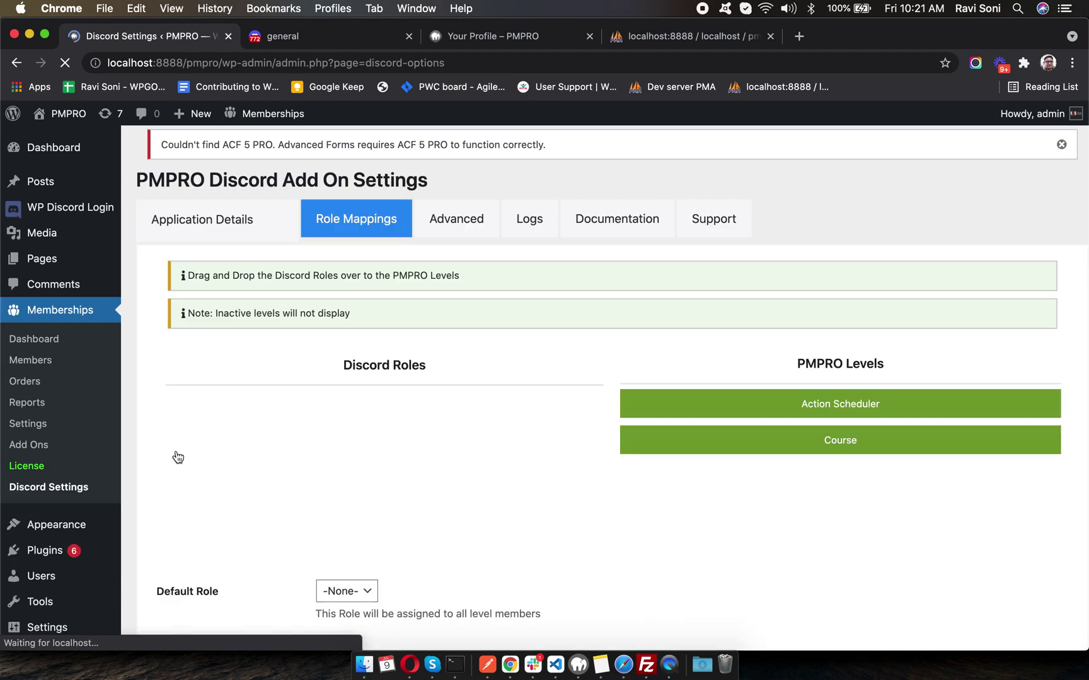
left_click(235, 220)
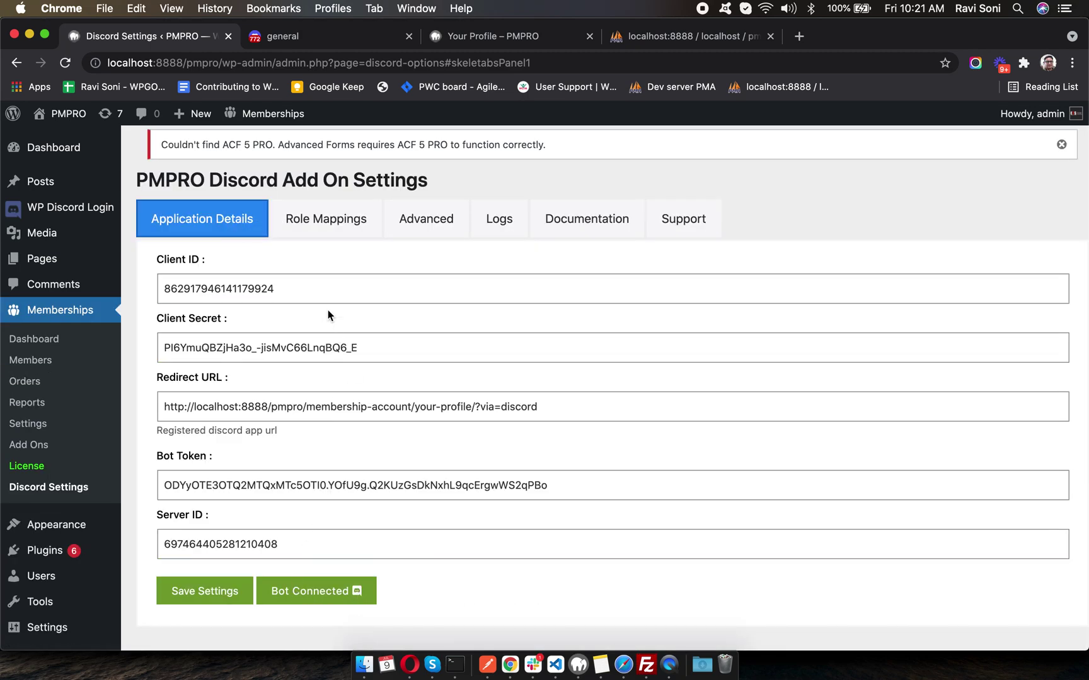
- In Role Mappings, map New Role to Action Scheduler and contentator to Course
left_click(331, 223)
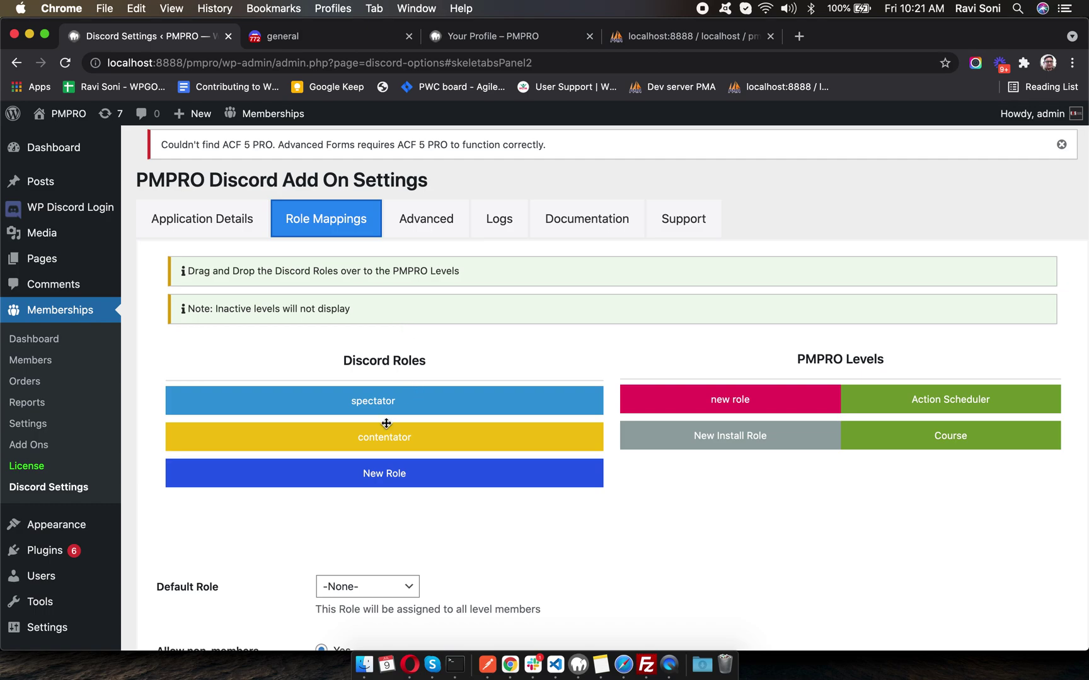
scroll(386, 423, "down", 2)
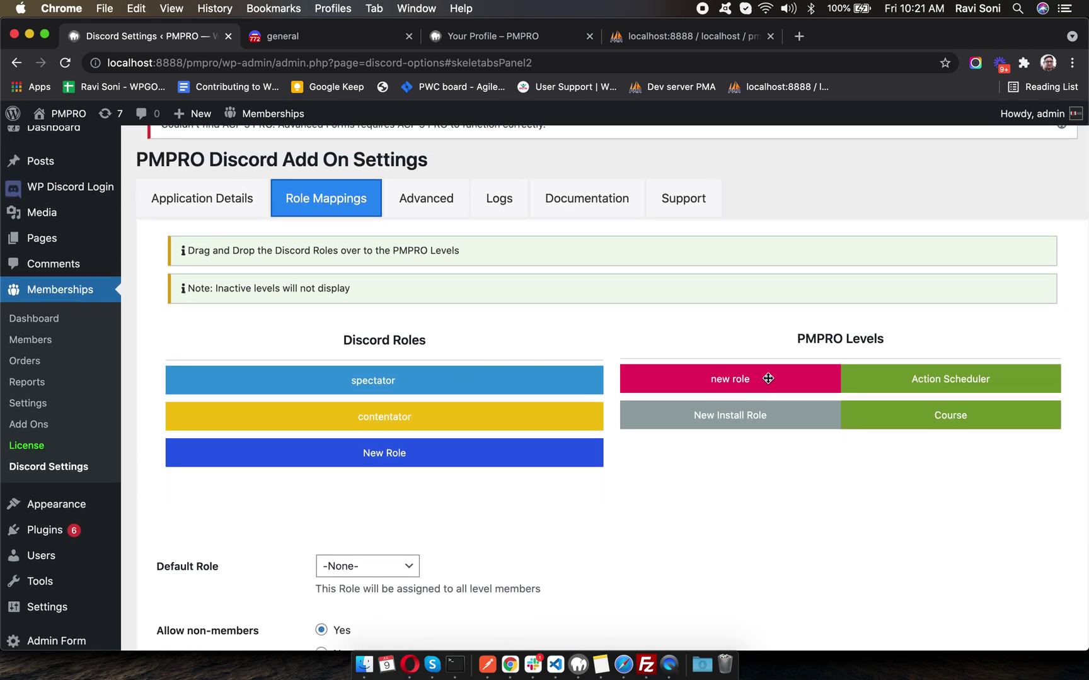
left_click_drag(768, 378, 401, 520)
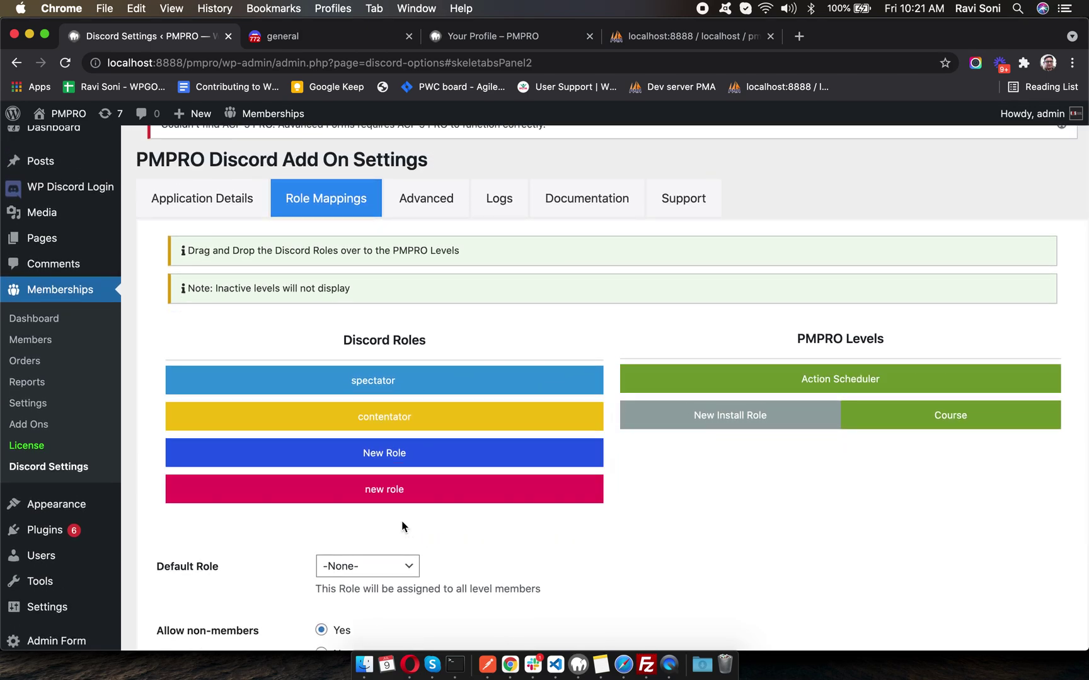
left_click_drag(389, 461, 451, 516)
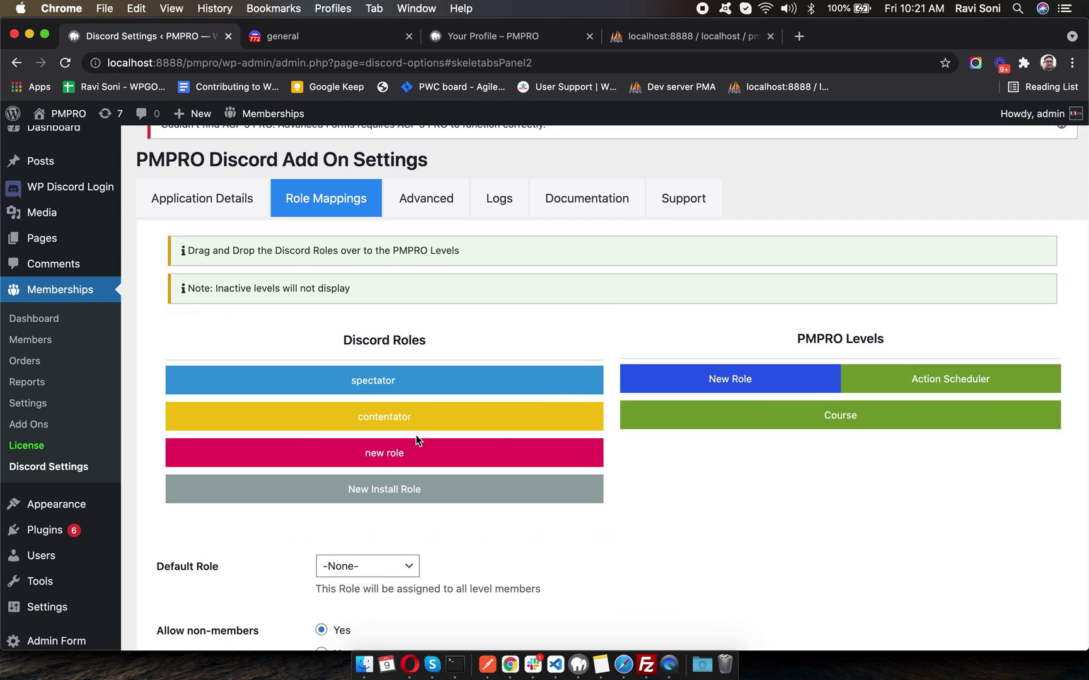
left_click_drag(413, 417, 744, 418)
scroll(450, 454, "down", 2)
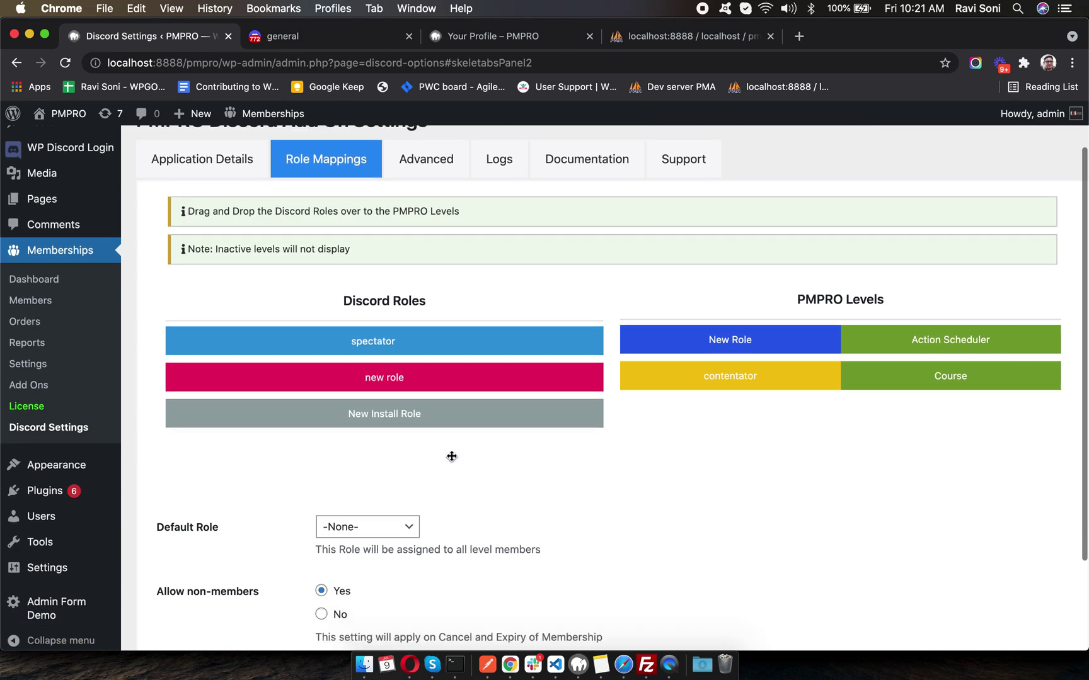
- Set the default role to contentator and set Allow non-members to No
left_click(404, 458)
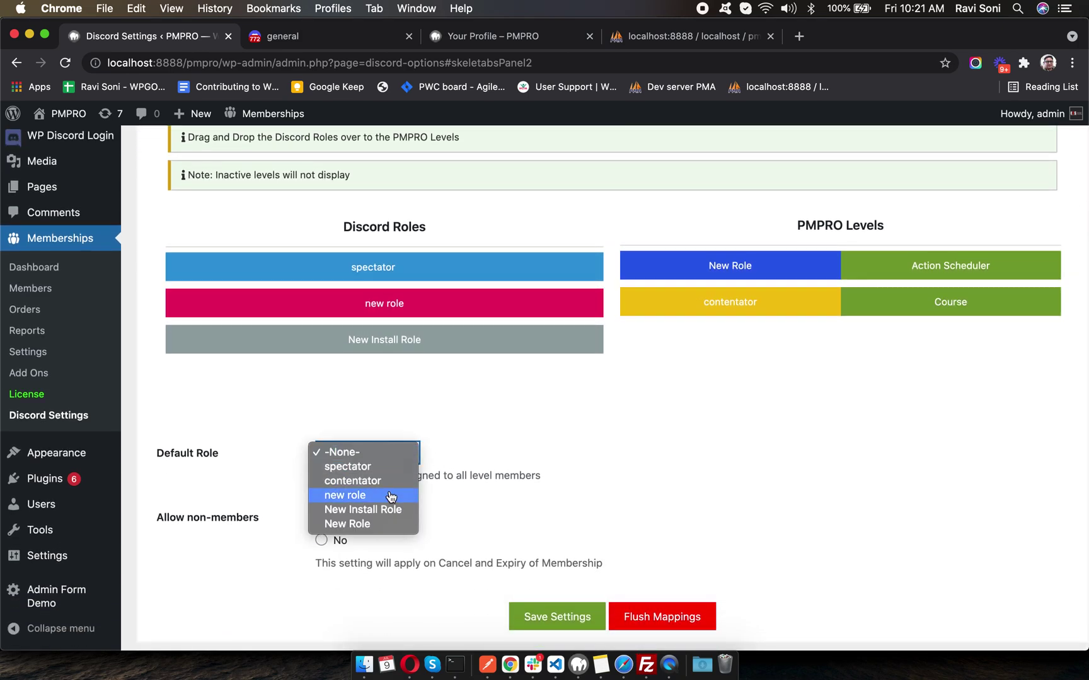
left_click(453, 482)
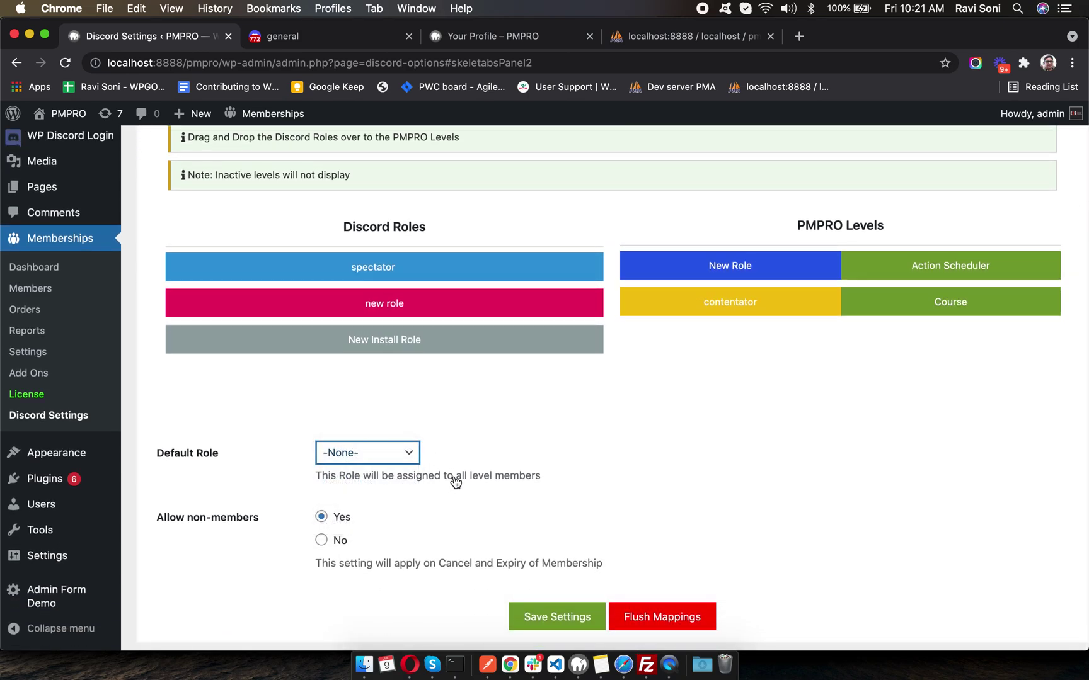
left_click(331, 539)
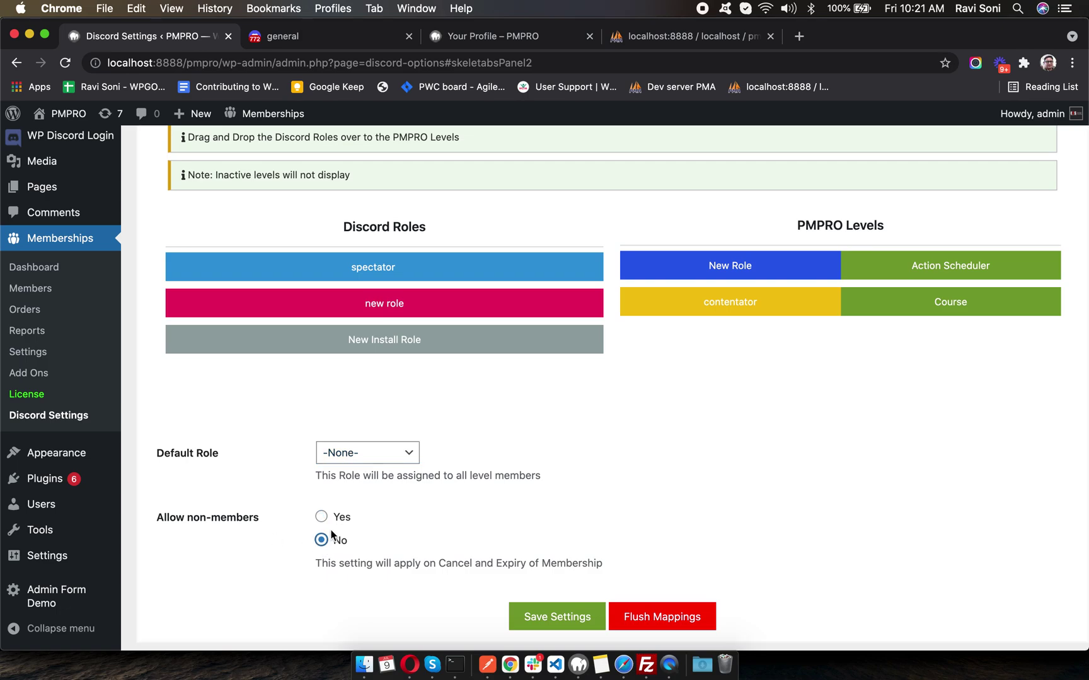
left_click(338, 523)
left_click(337, 540)
left_click(395, 464)
left_click(396, 466)
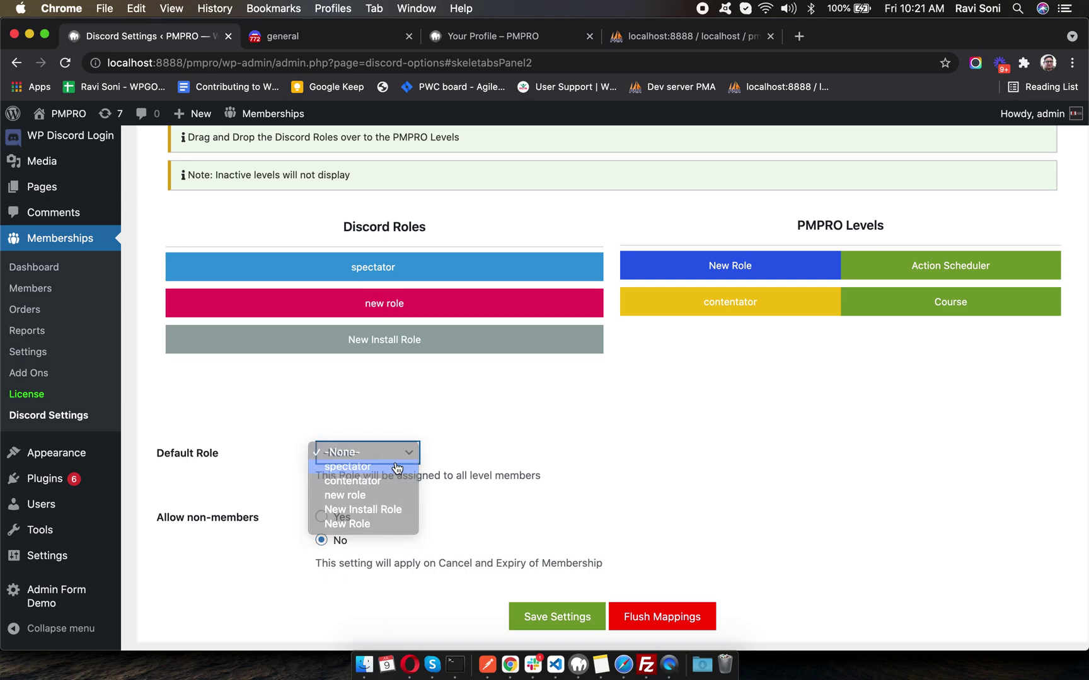
left_click(396, 463)
left_click(392, 469)
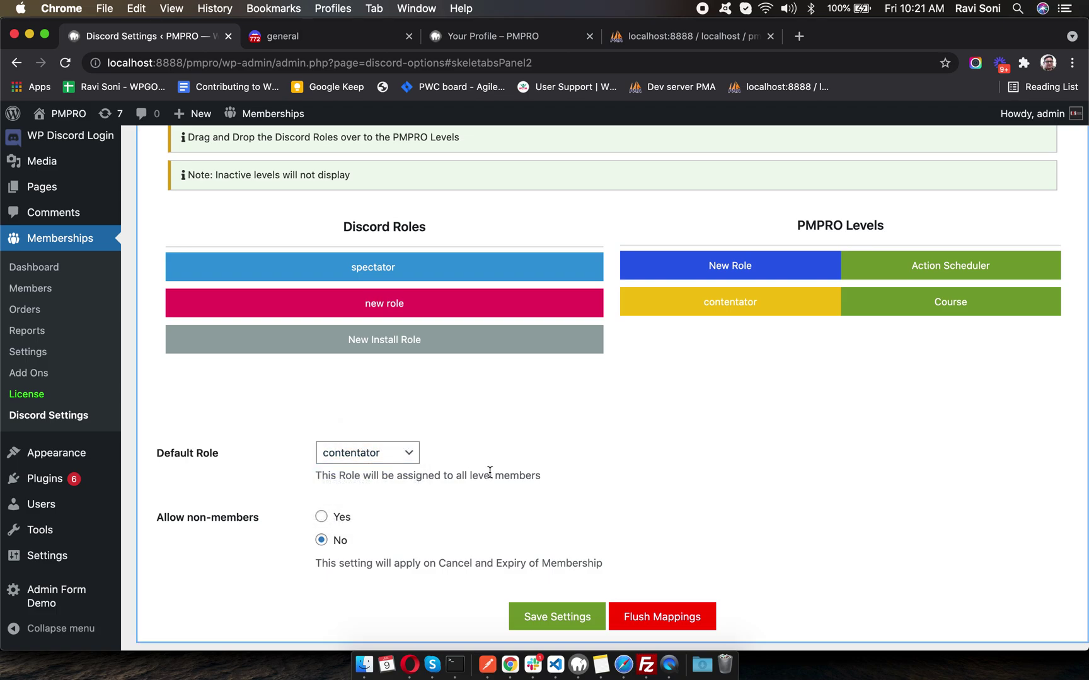
scroll(492, 474, "up", 3)
- Review the Advanced tab's welcome and membership expiration warning message templates without editing them
left_click(452, 220)
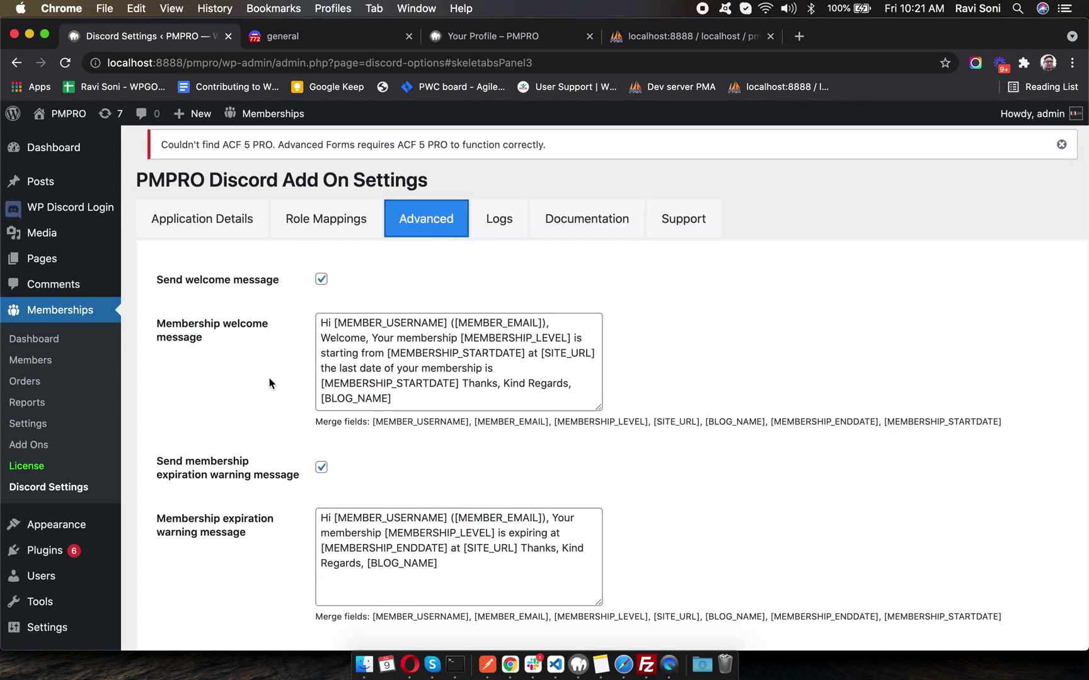
scroll(269, 384, "down", 2)
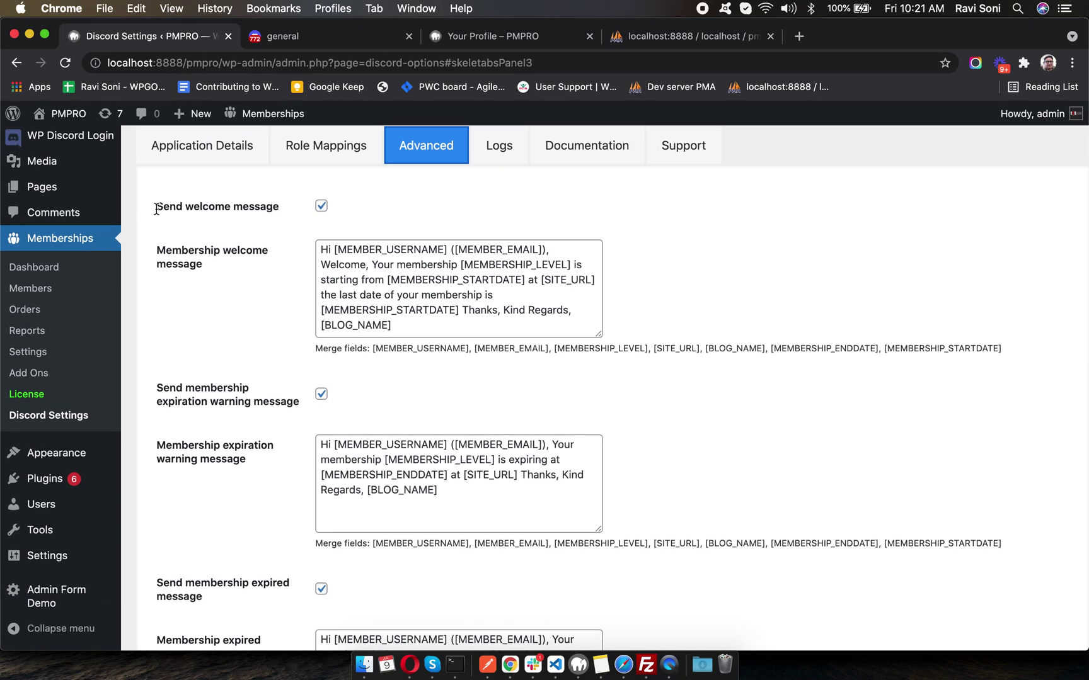
left_click(156, 210)
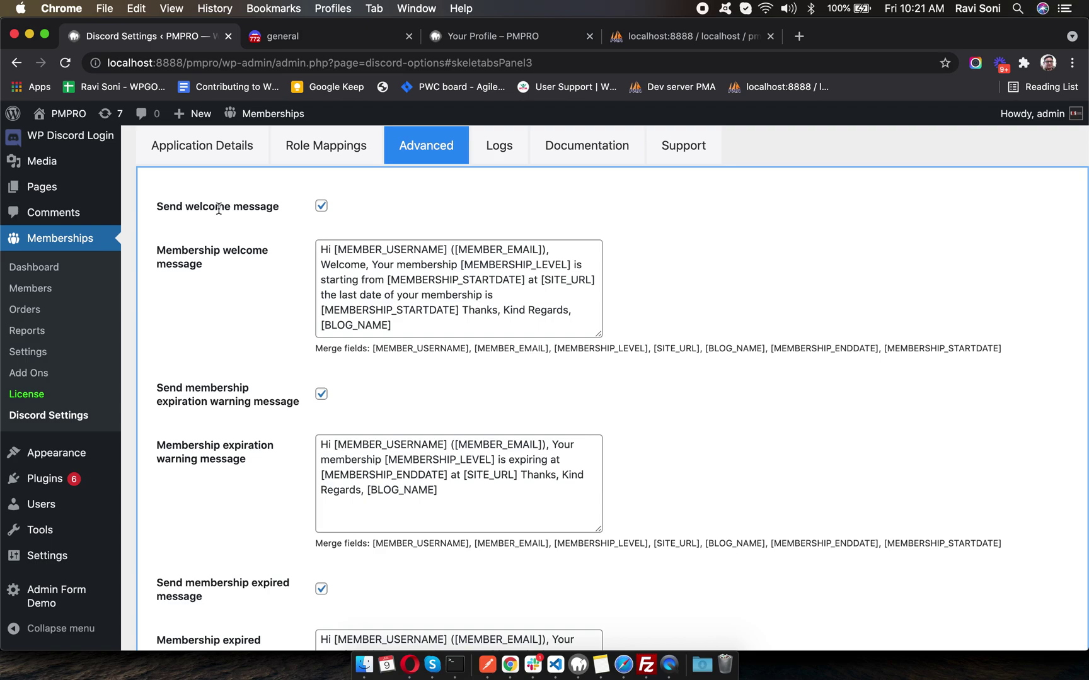
triple_click(275, 208)
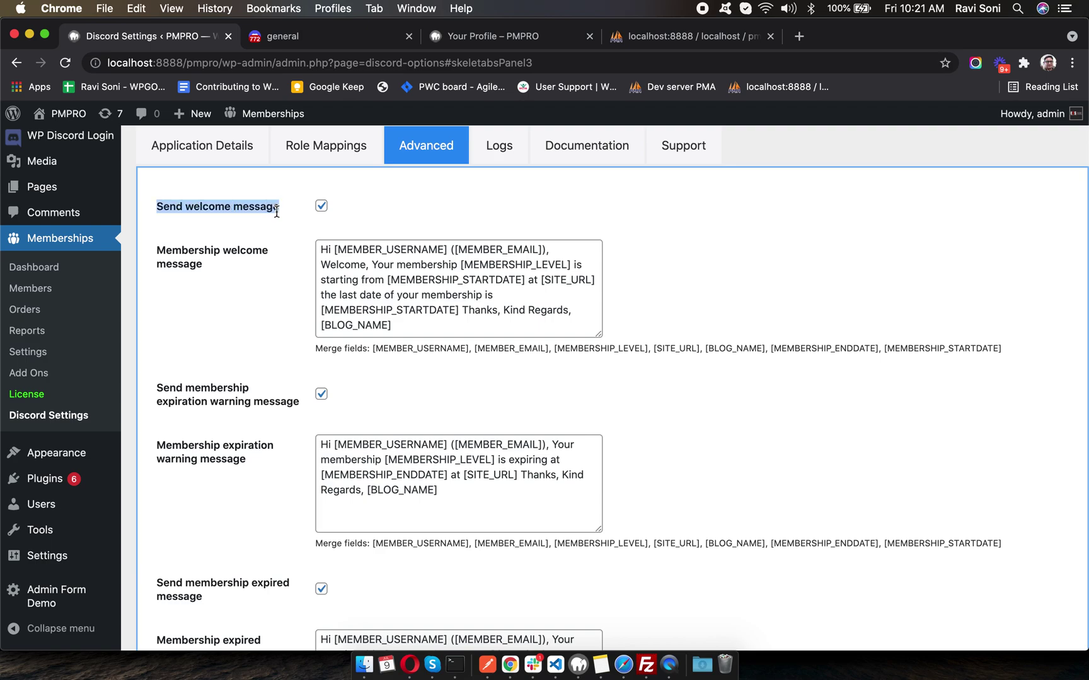
left_click(381, 279)
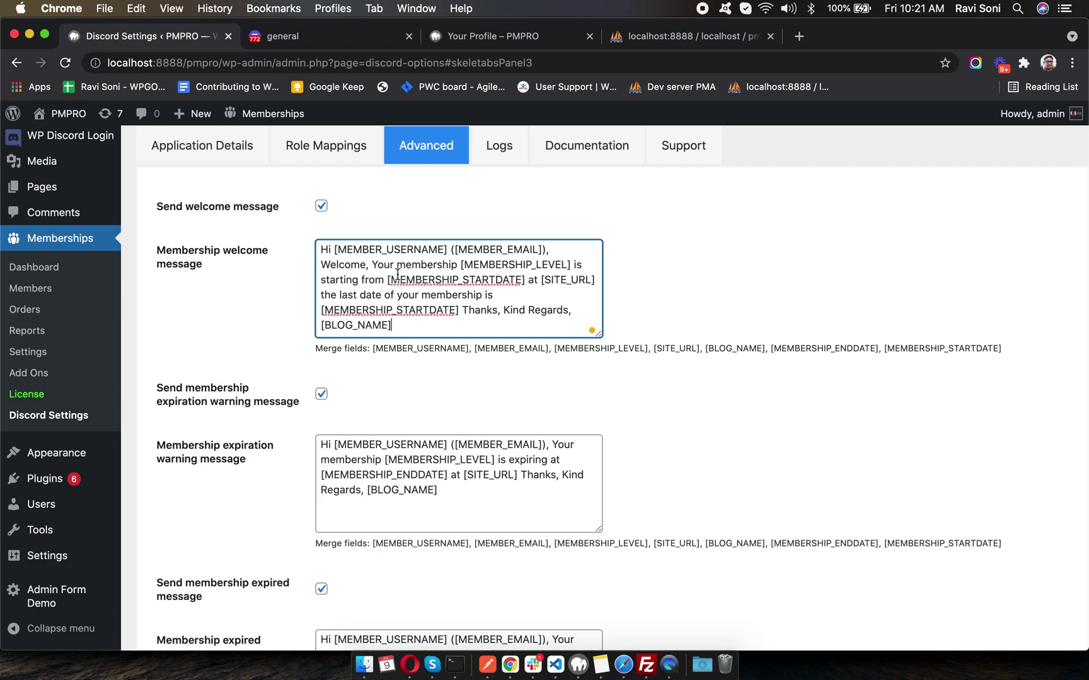
scroll(398, 274, "down", 3)
scroll(309, 254, "up", 1)
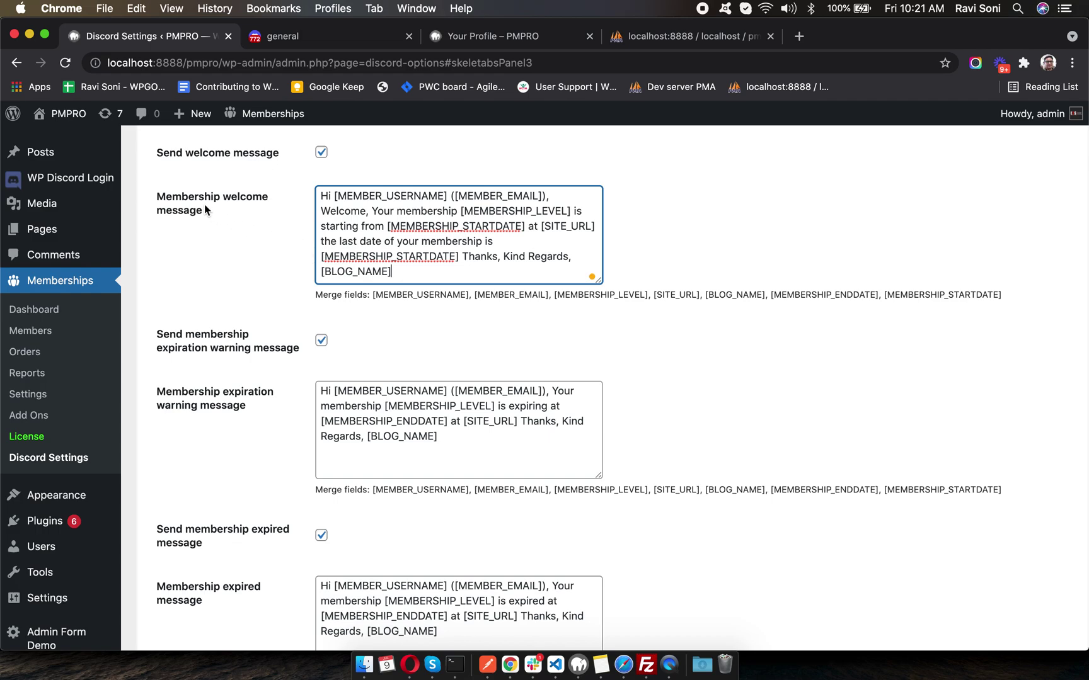
left_click_drag(204, 198, 251, 199)
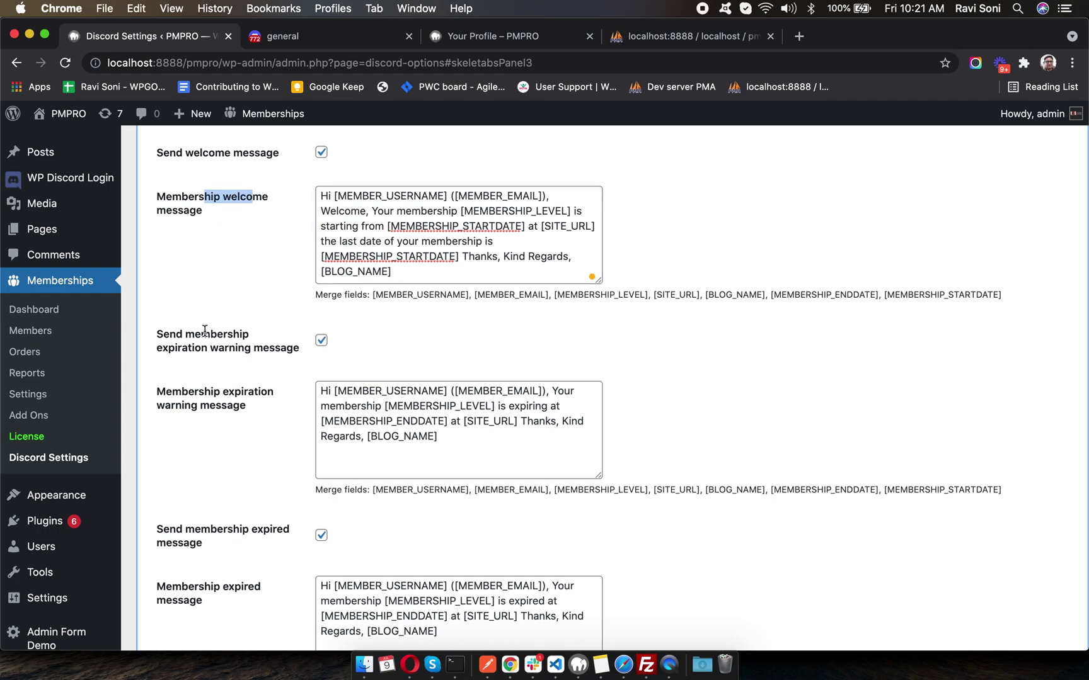
left_click_drag(218, 350, 275, 350)
left_click(465, 433)
key("super+a")
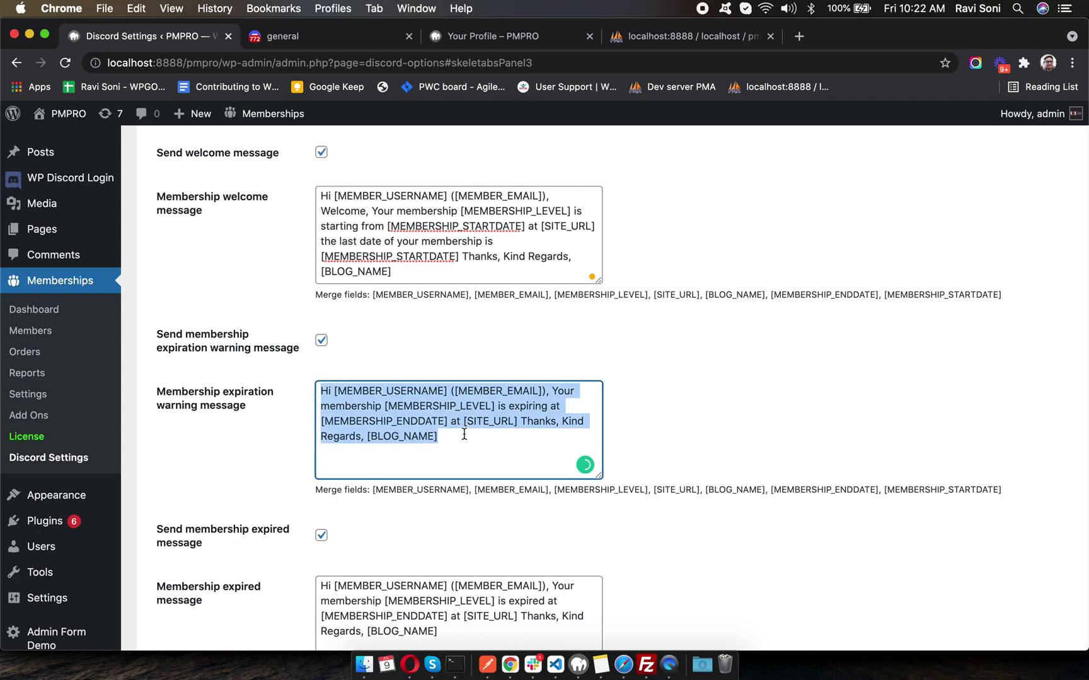
- Look over the retry count and job queue settings, leaving them unchanged
scroll(282, 454, "down", 5)
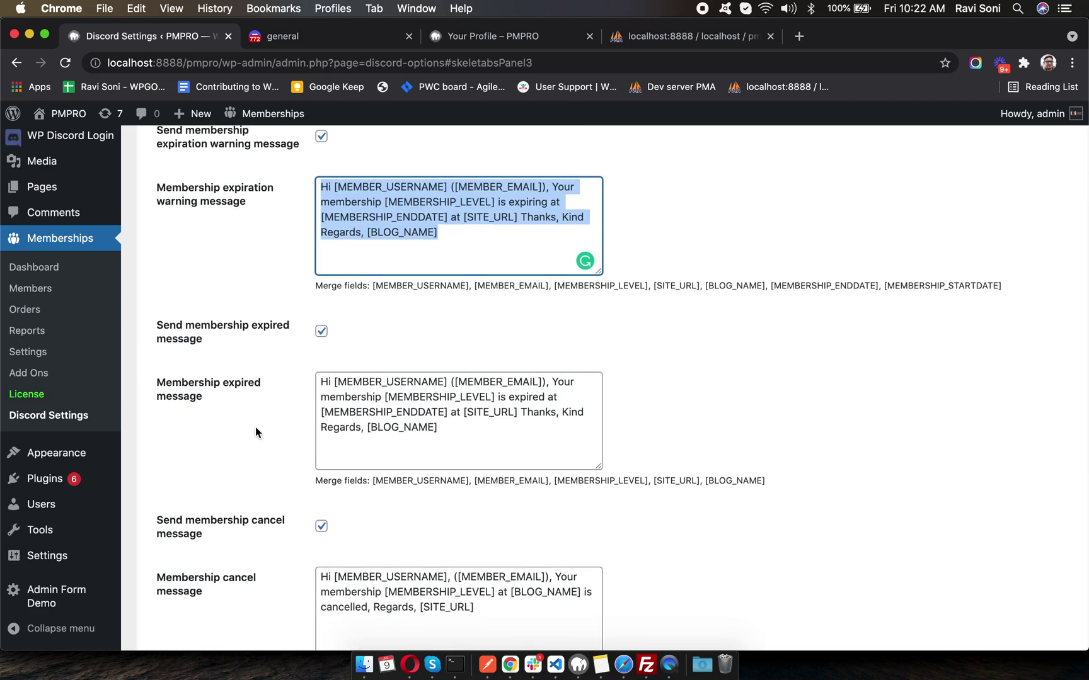
scroll(255, 428, "down", 3)
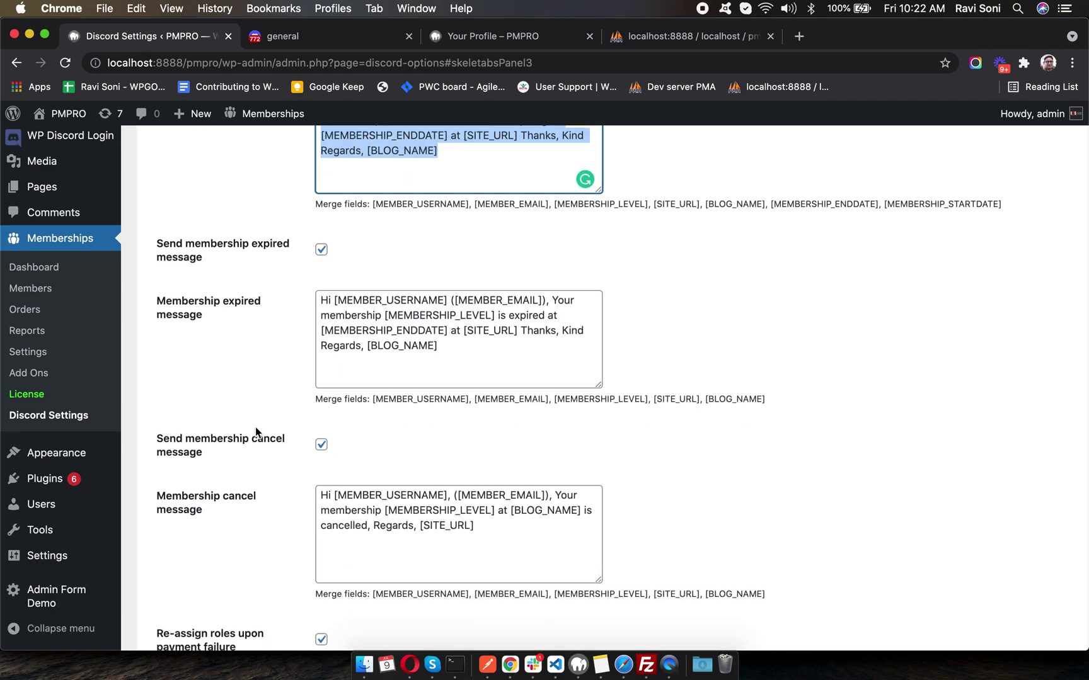
scroll(255, 426, "down", 3)
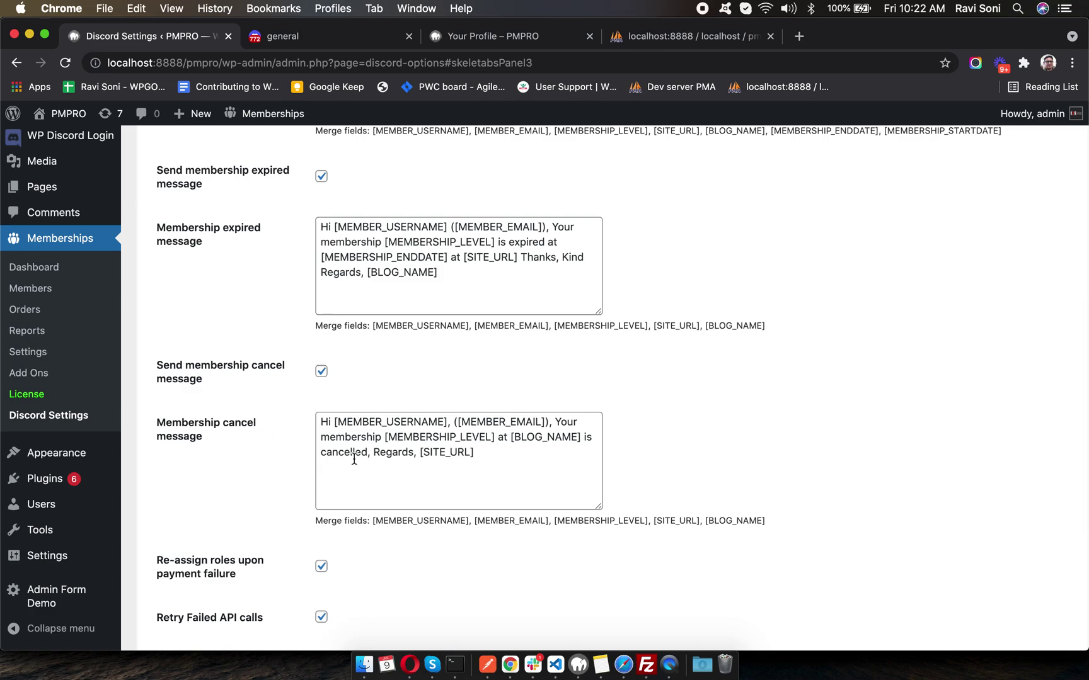
scroll(250, 474, "down", 8)
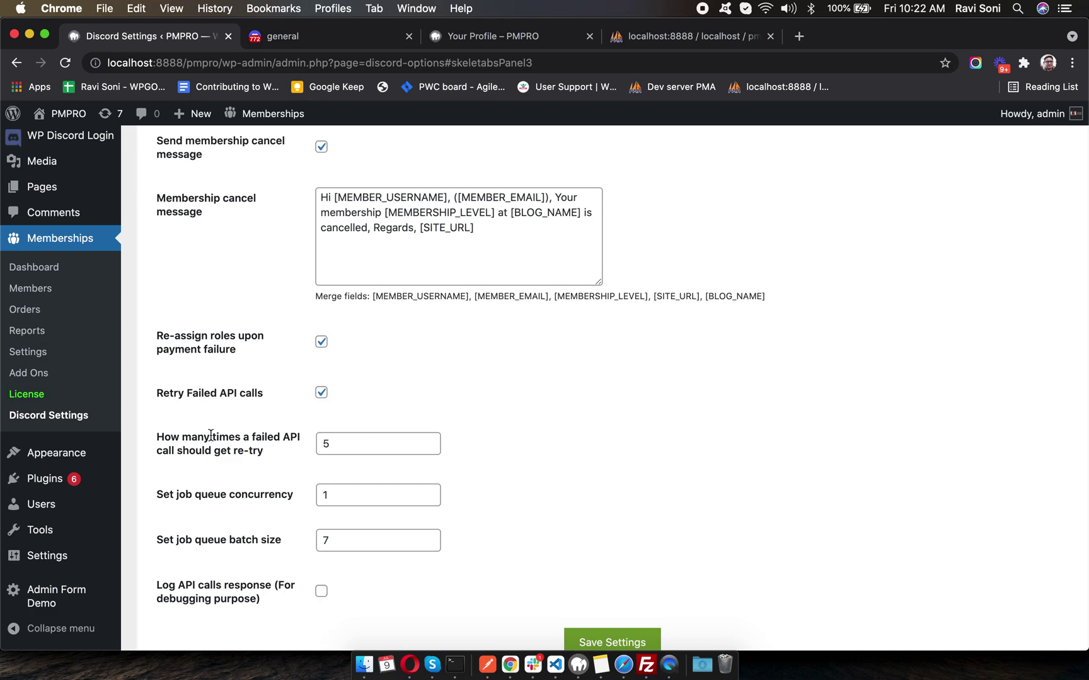
left_click_drag(158, 337, 271, 597)
left_click(272, 596)
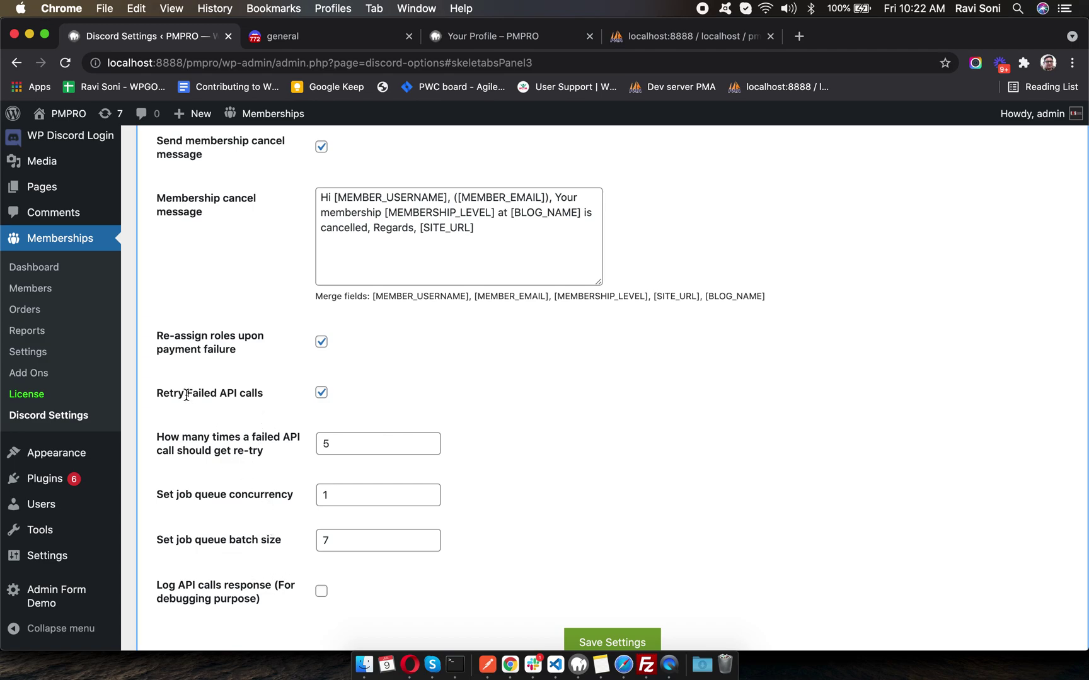
left_click(351, 443)
scroll(590, 403, "up", 15)
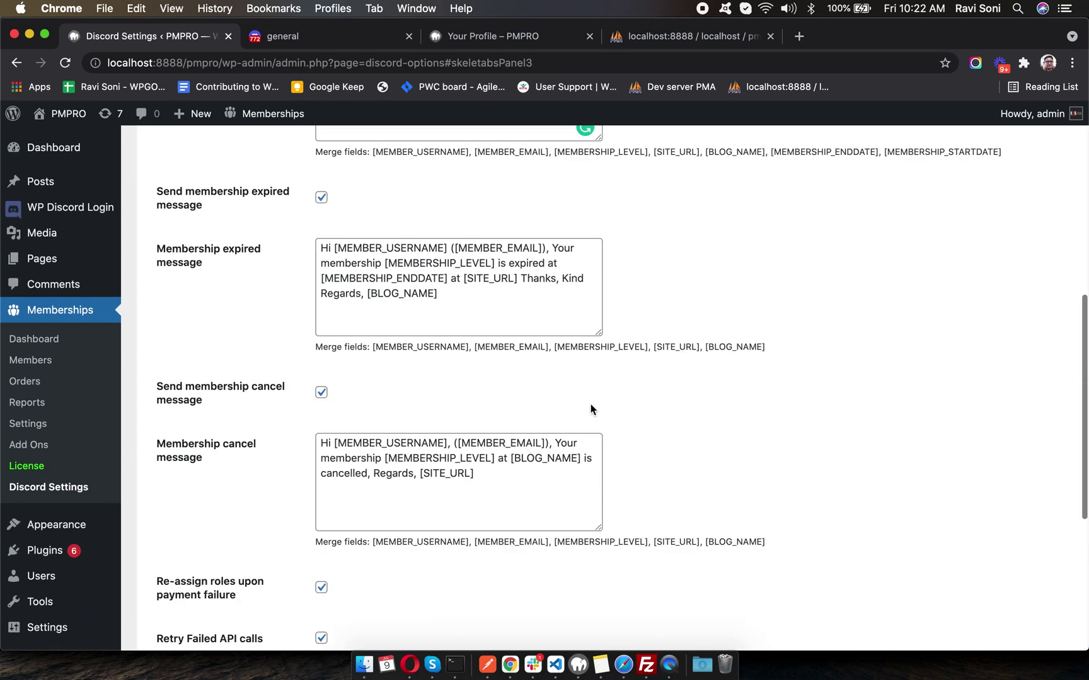
- Highlight the 50001:Missing Access error in the logs, then bring up the Discord general channel
left_click(505, 226)
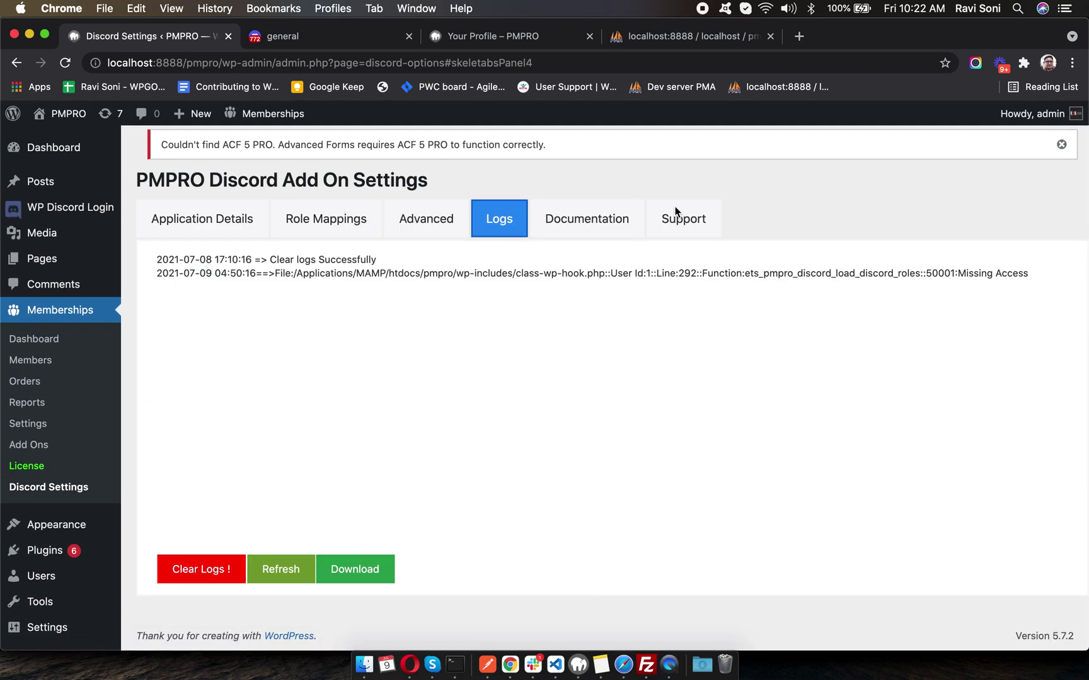
left_click_drag(926, 273, 1024, 278)
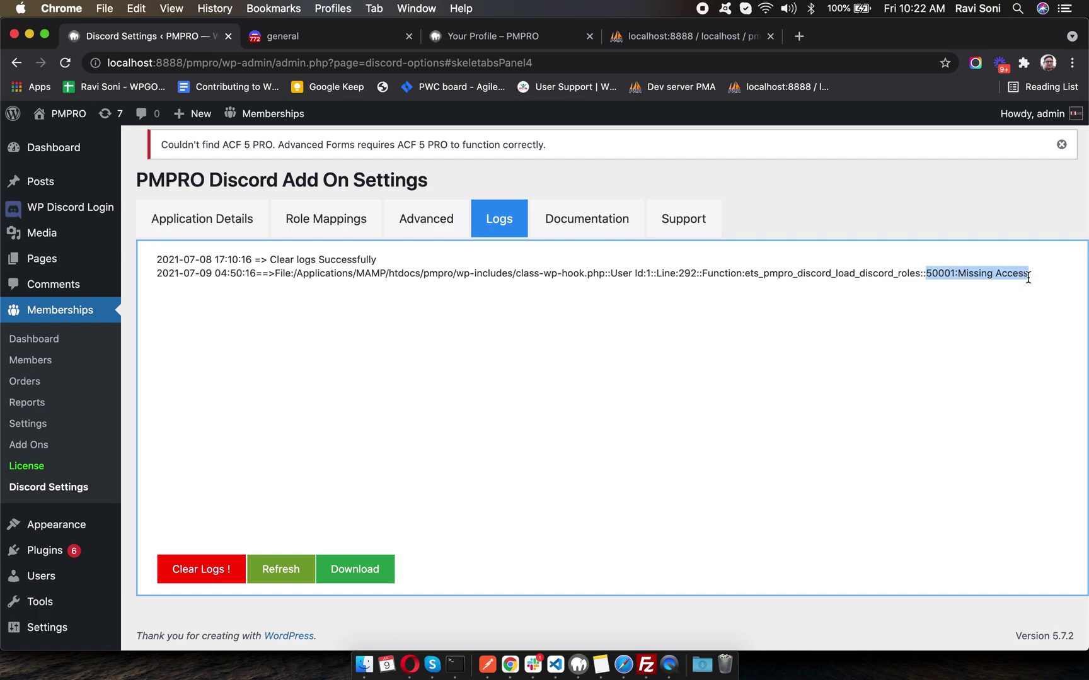
left_click(329, 39)
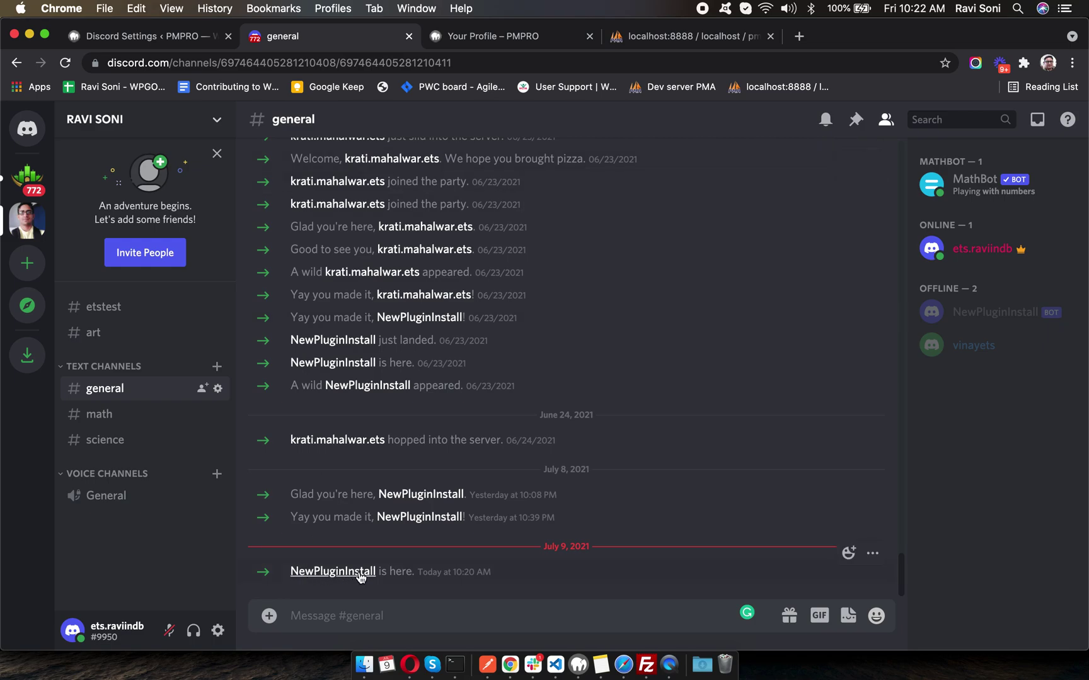
- In Discord Server Settings > Roles, drag NewPluginInstall to the top and save changes
left_click(218, 124)
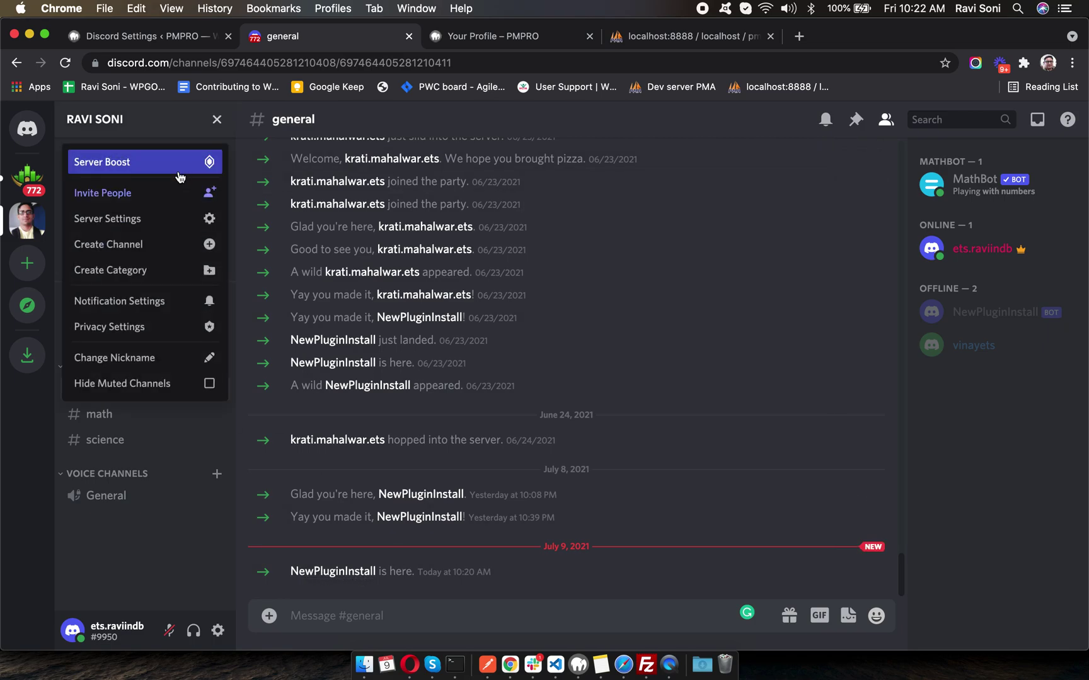
left_click(175, 214)
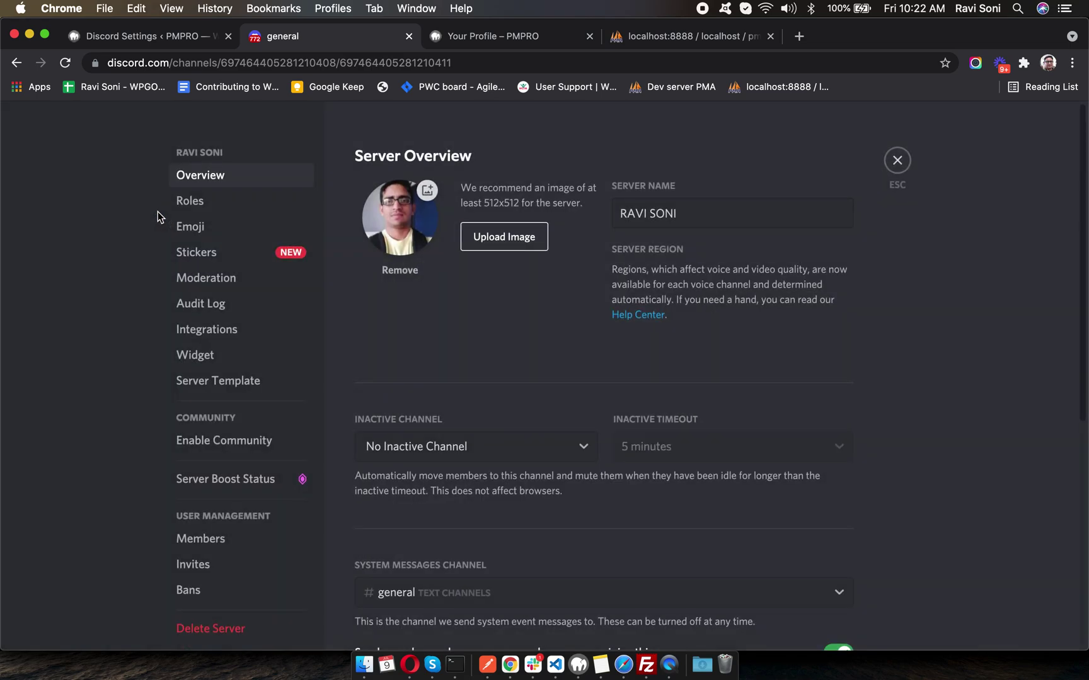
left_click(188, 206)
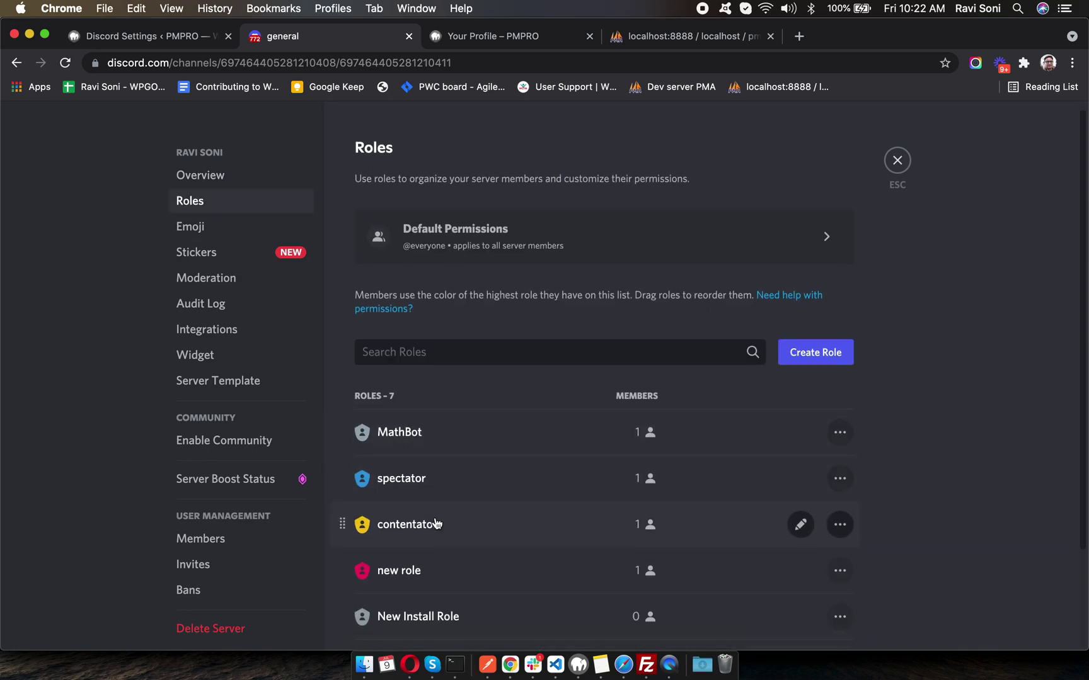
scroll(437, 522, "down", 2)
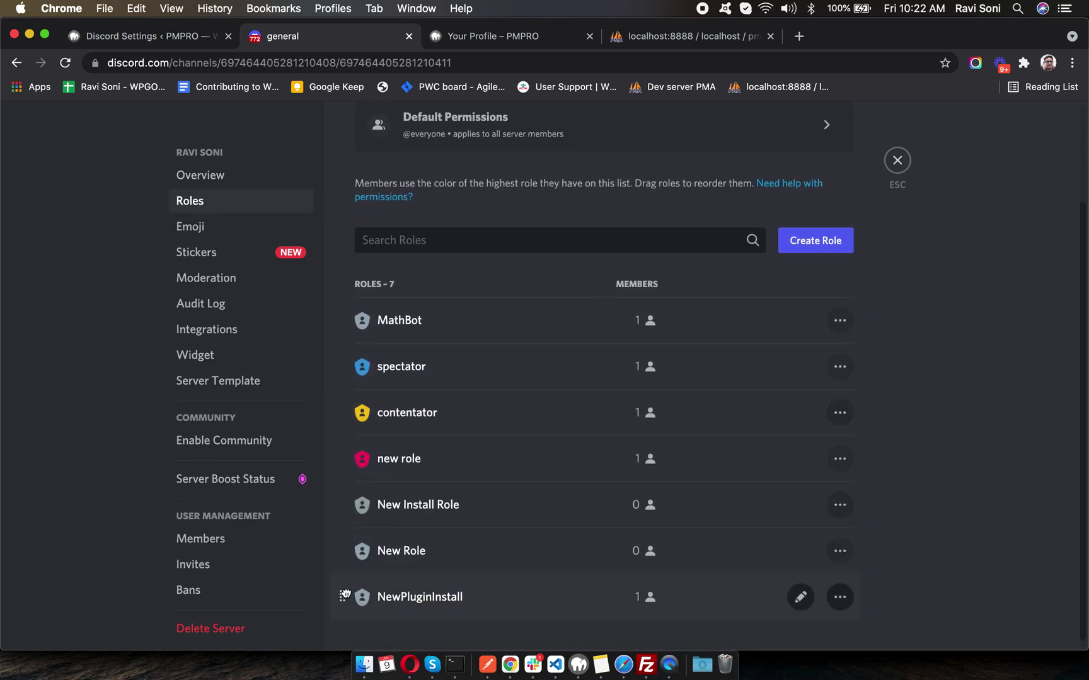
left_click_drag(344, 595, 360, 315)
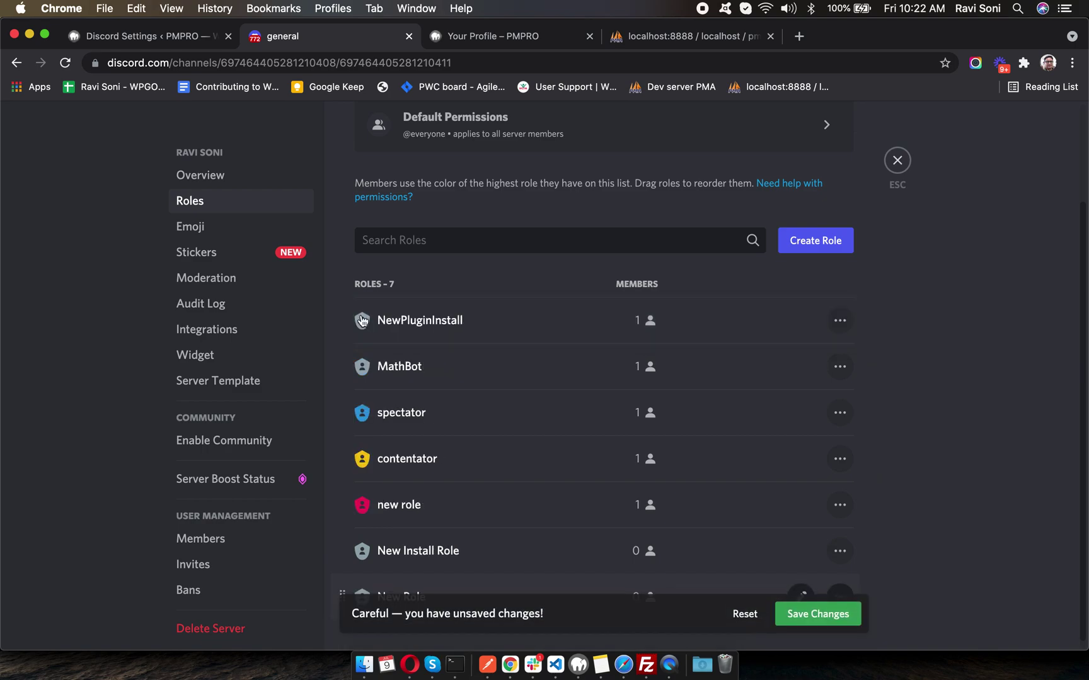
left_click(828, 633)
- Clear the add-on's logs and reload the page to confirm
left_click(189, 41)
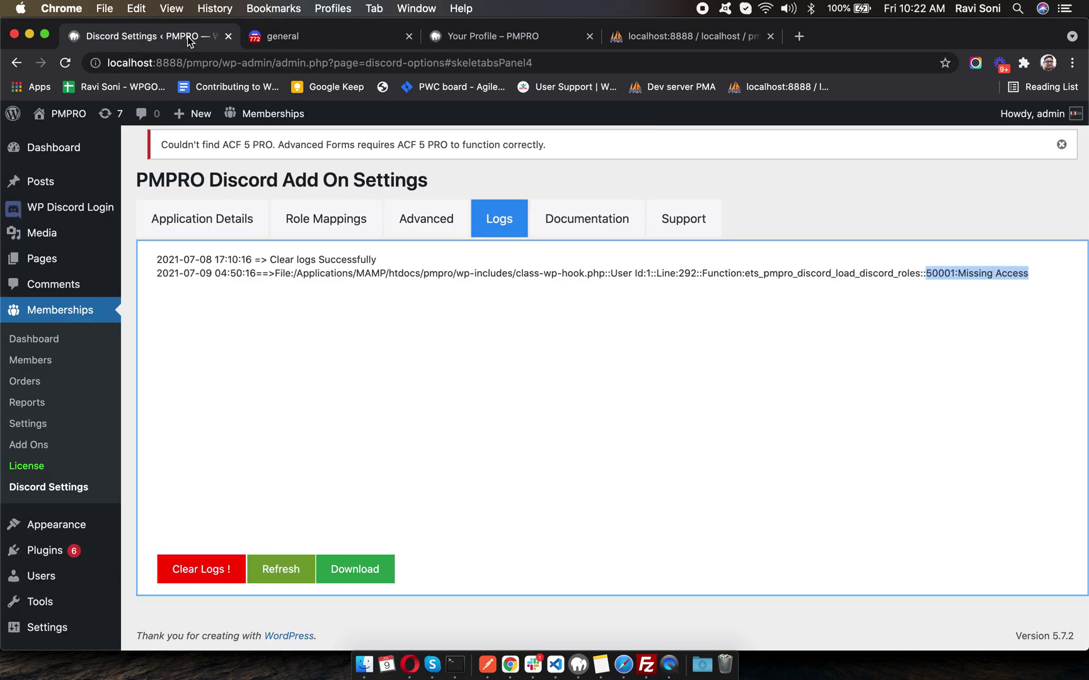
left_click(216, 569)
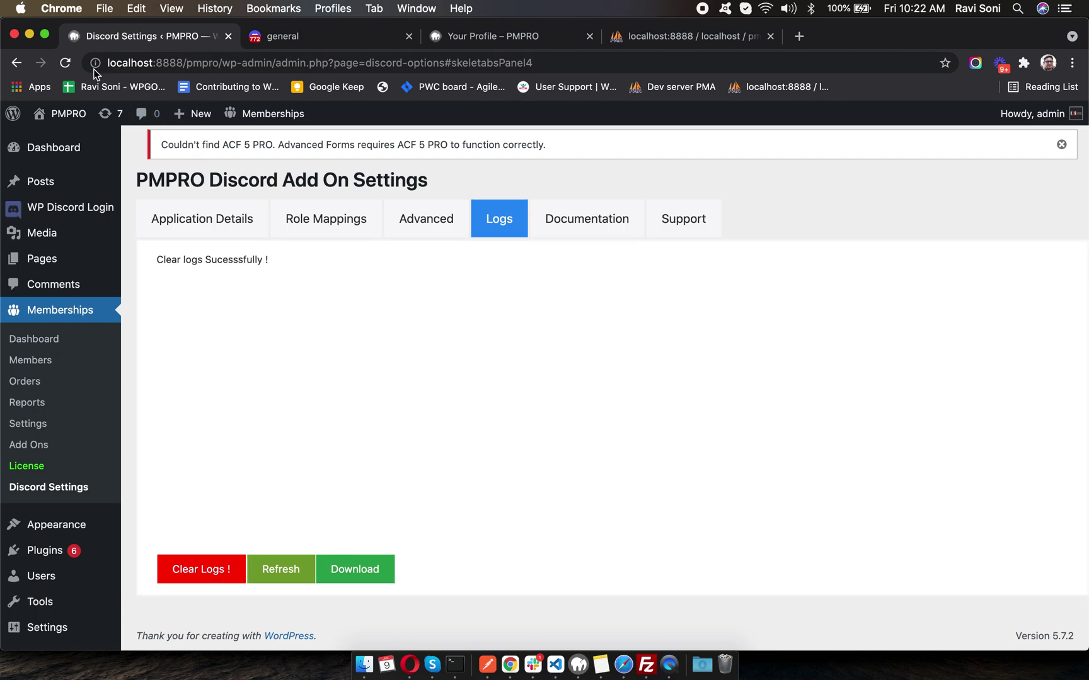
left_click(65, 63)
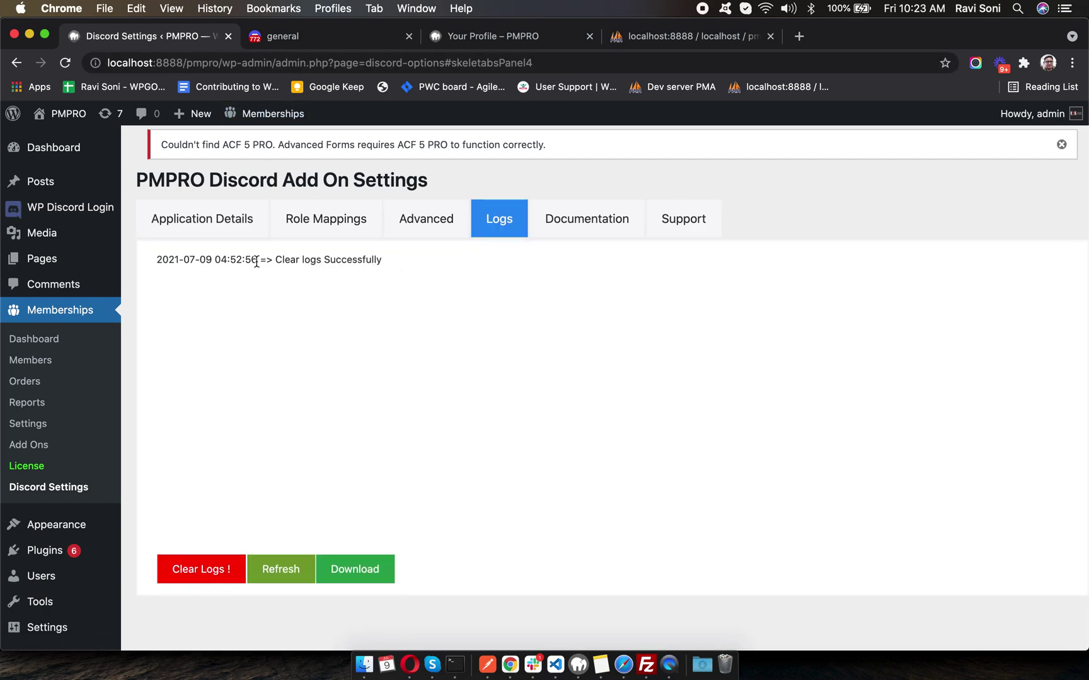
- Save the add-on's Role Mappings settings
left_click(309, 230)
scroll(573, 475, "down", 1)
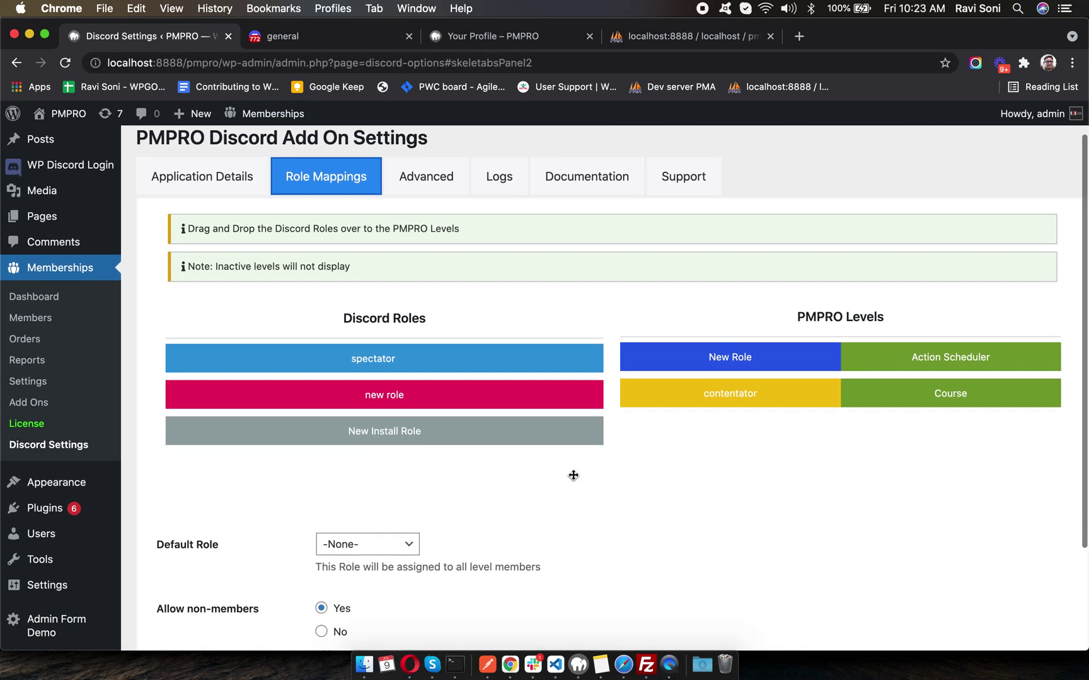
scroll(555, 492, "down", 2)
left_click(566, 633)
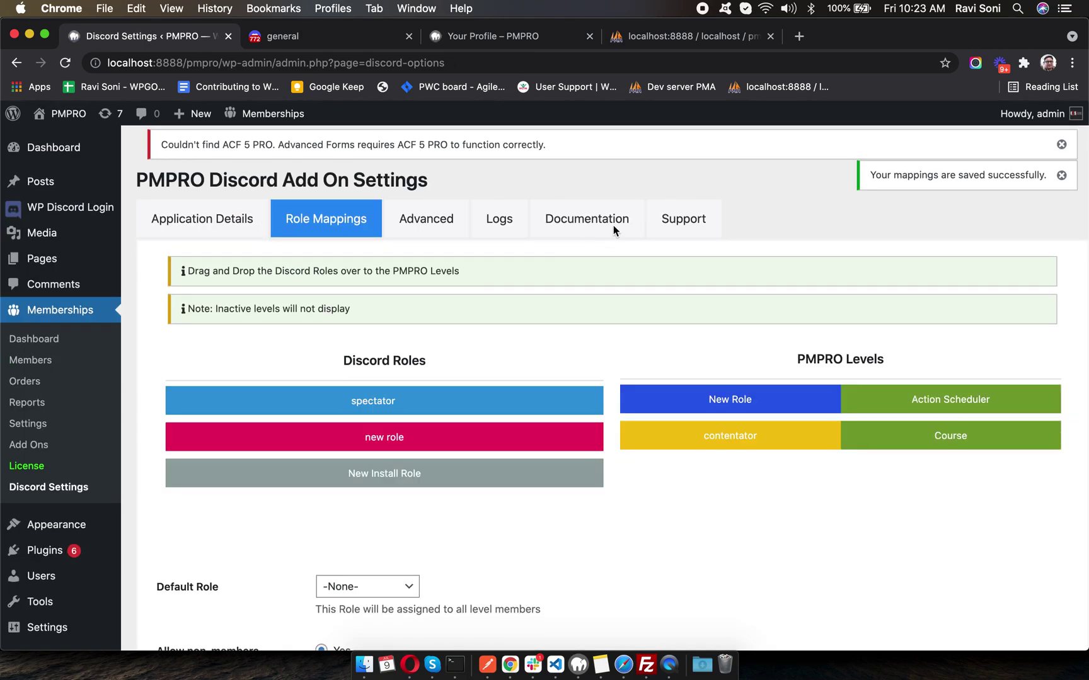
- Browse the add-on's Documentation and Support pages, then go to the member profile page
left_click(614, 227)
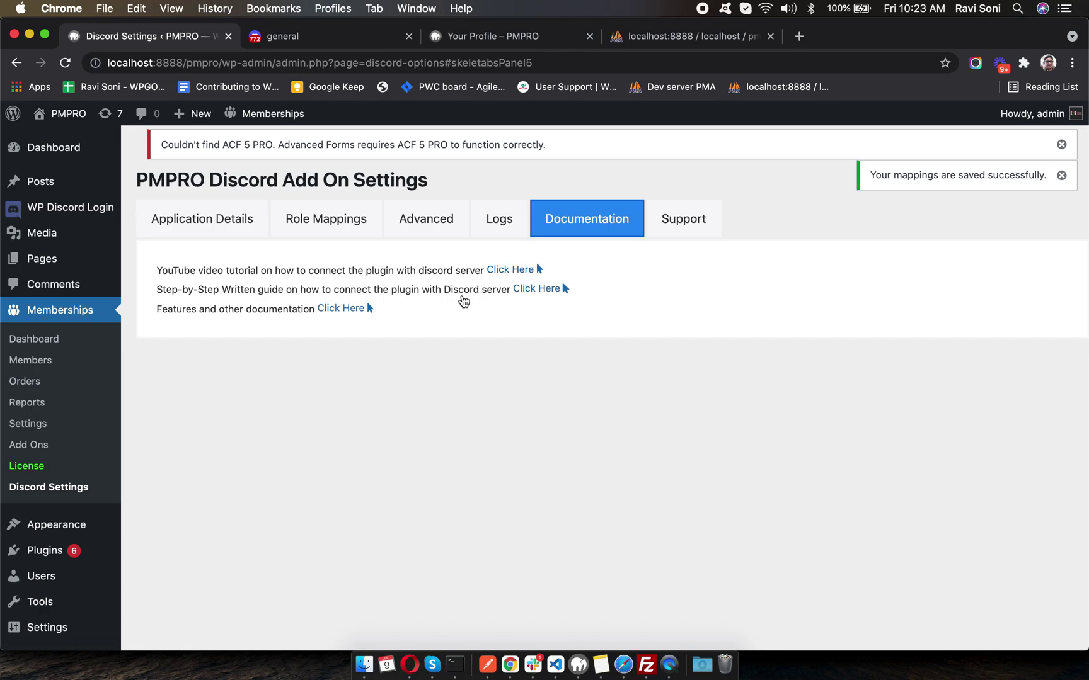
left_click(284, 316)
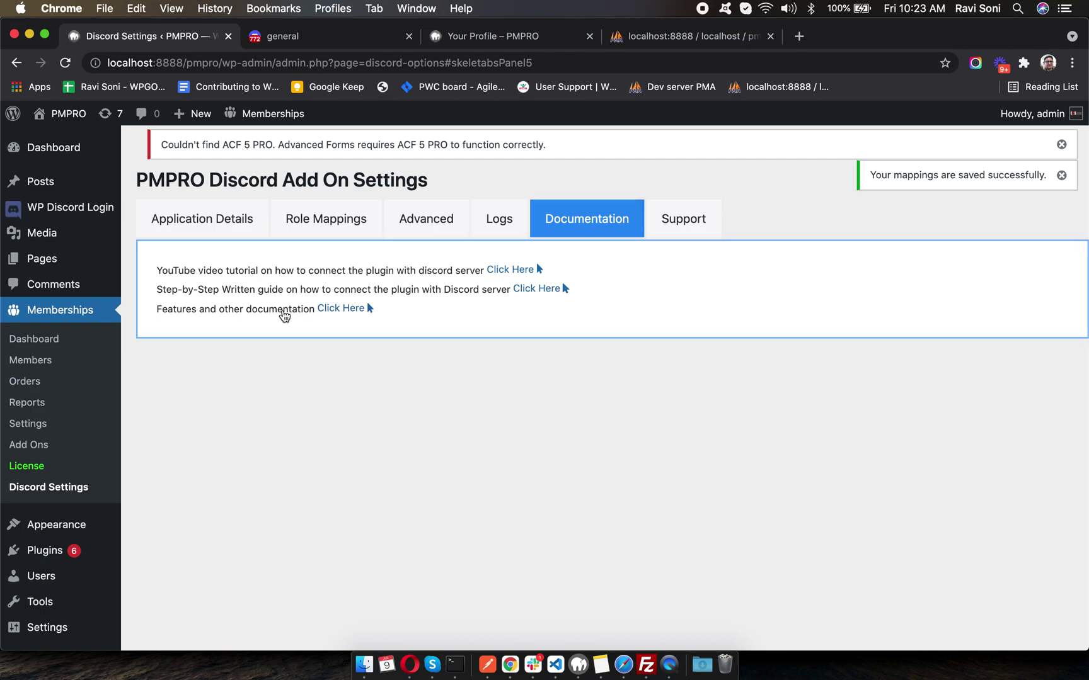
left_click_drag(285, 316, 439, 313)
left_click(700, 219)
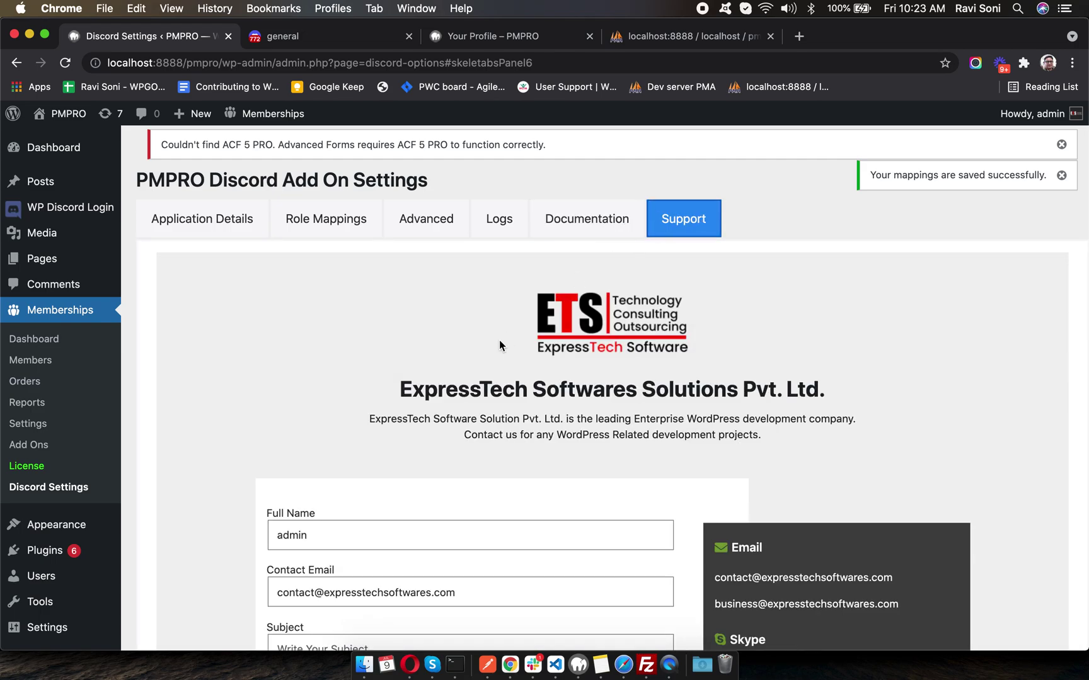
scroll(499, 345, "down", 5)
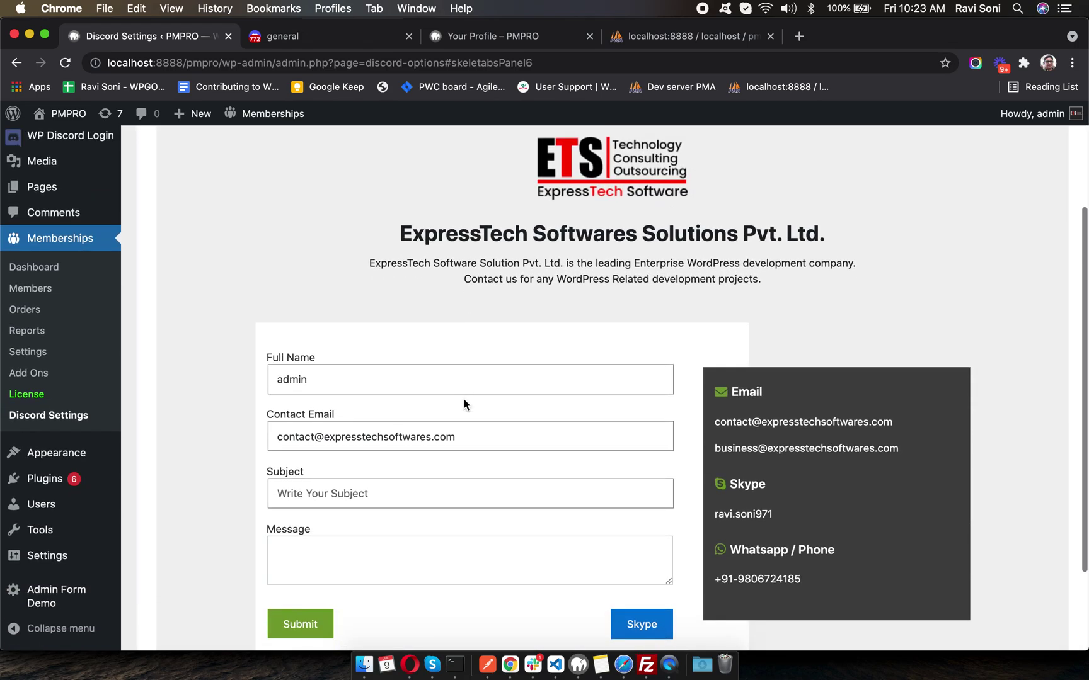
scroll(464, 398, "up", 2)
scroll(464, 399, "down", 5)
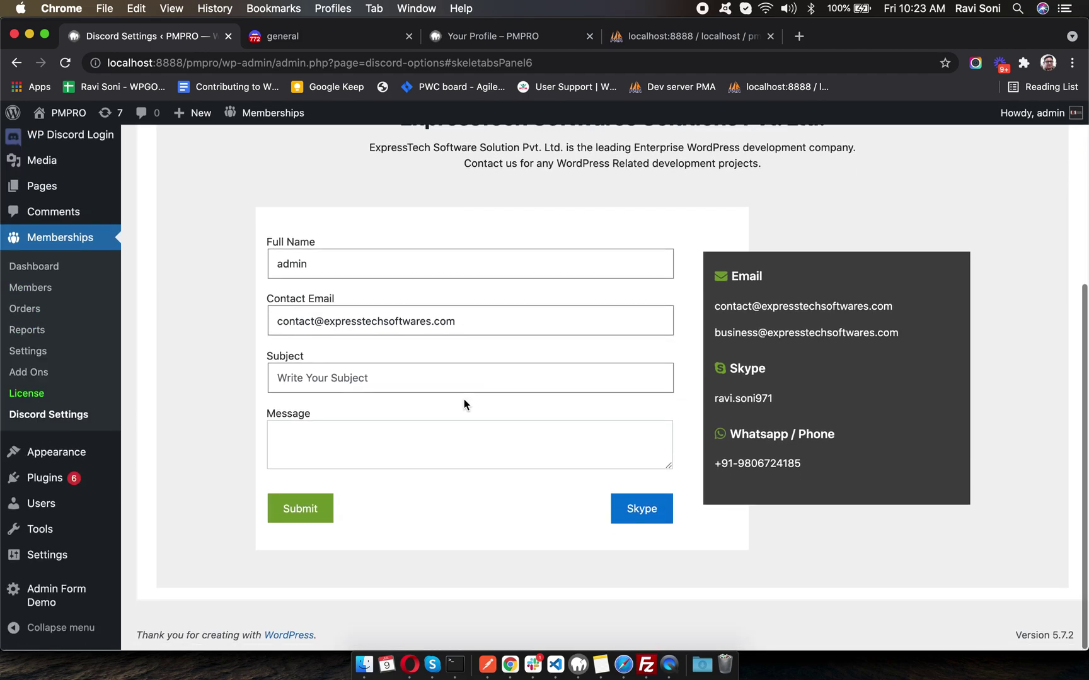
scroll(464, 399, "up", 8)
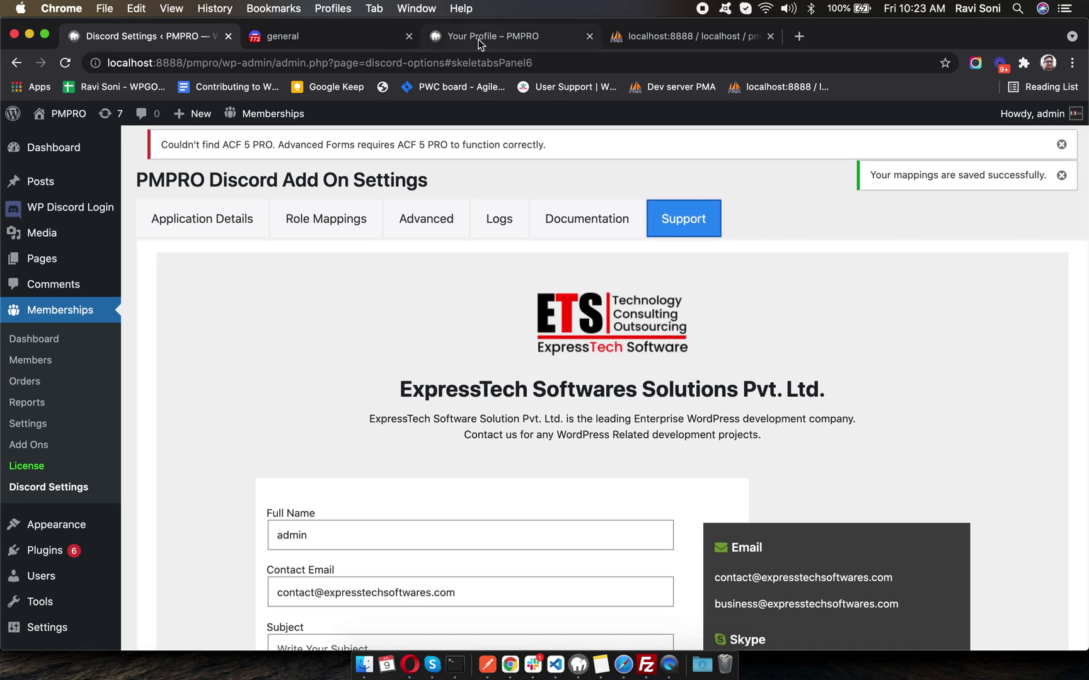
left_click(479, 39)
left_click(469, 65)
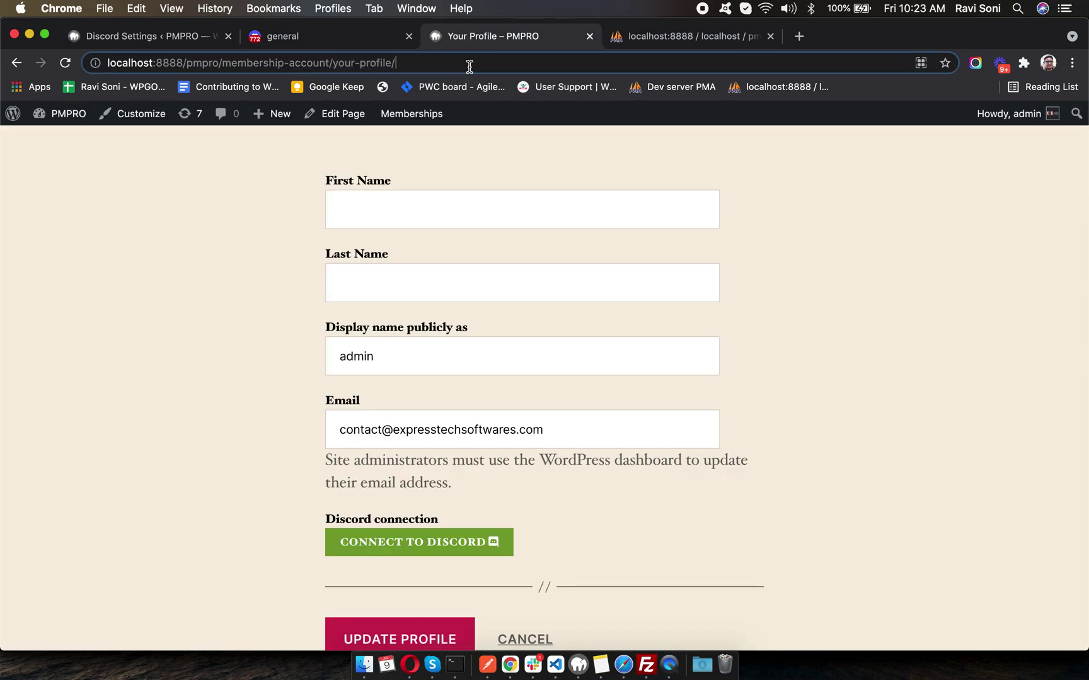
left_click(170, 45)
left_click(433, 41)
key("Return")
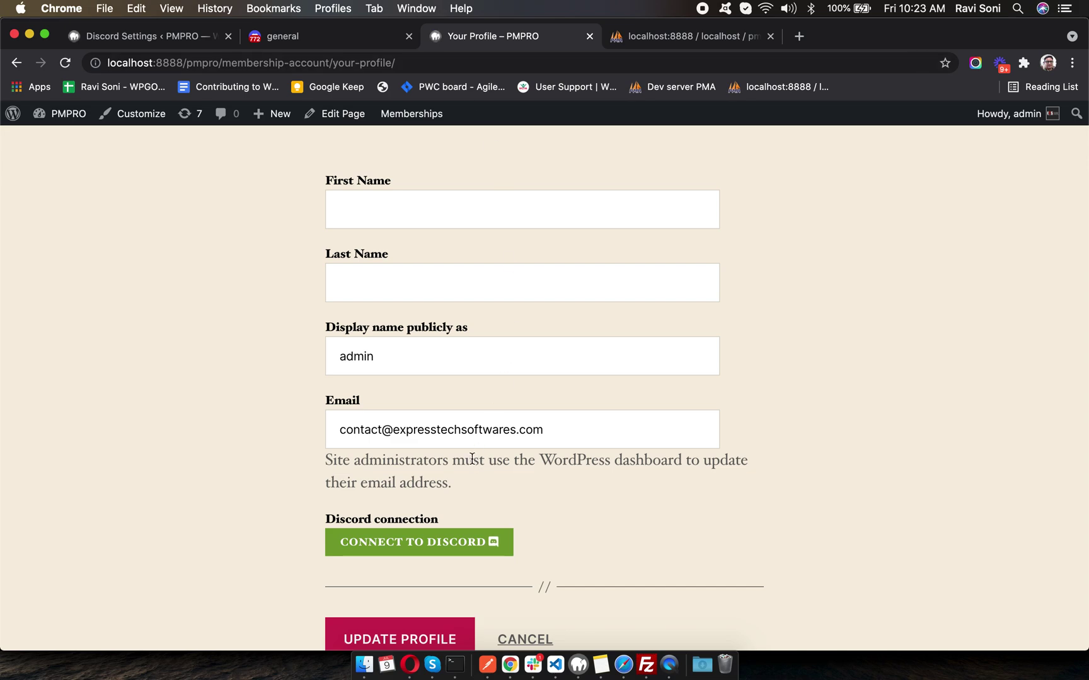
scroll(472, 458, "down", 3)
left_click_drag(331, 382, 445, 433)
left_click(446, 433)
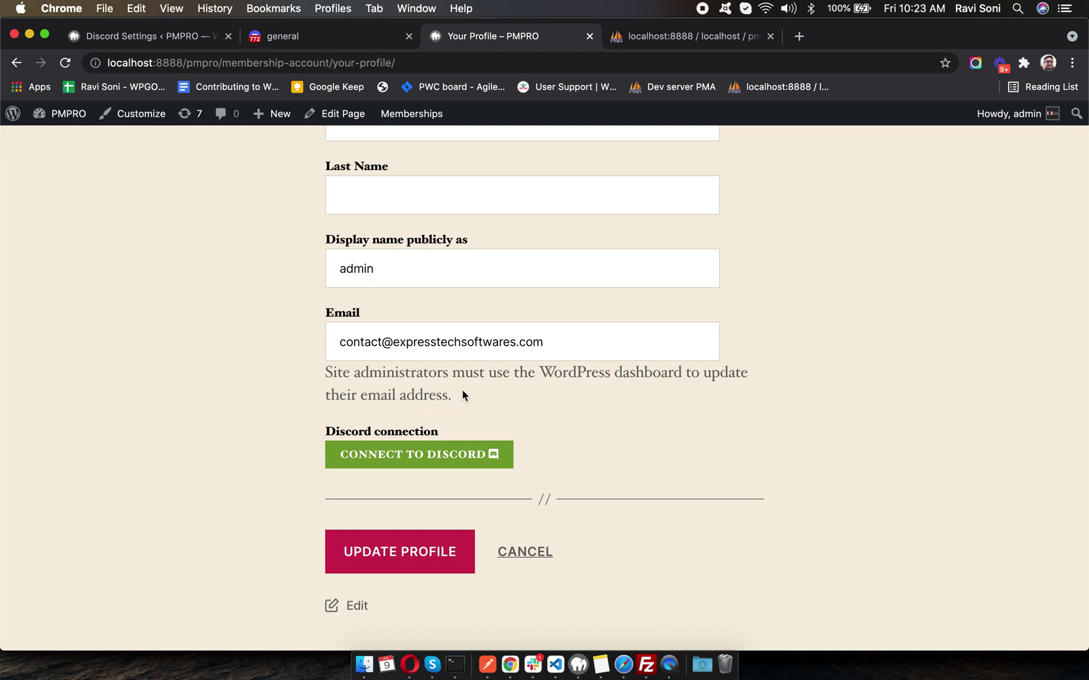
scroll(500, 305, "up", 3)
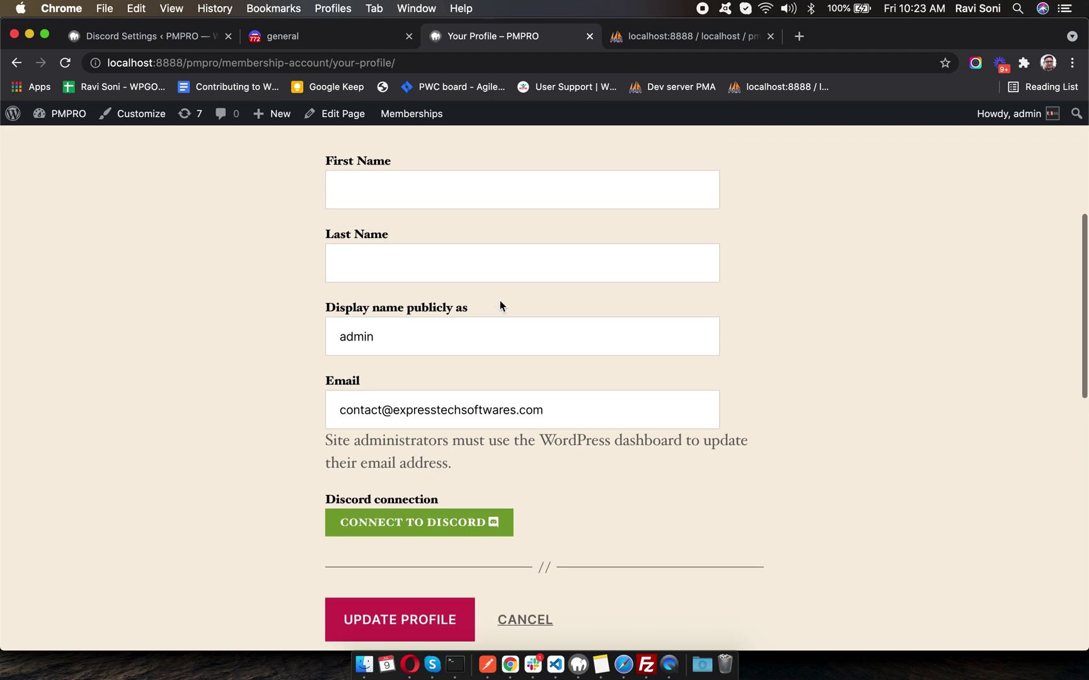
scroll(499, 300, "down", 3)
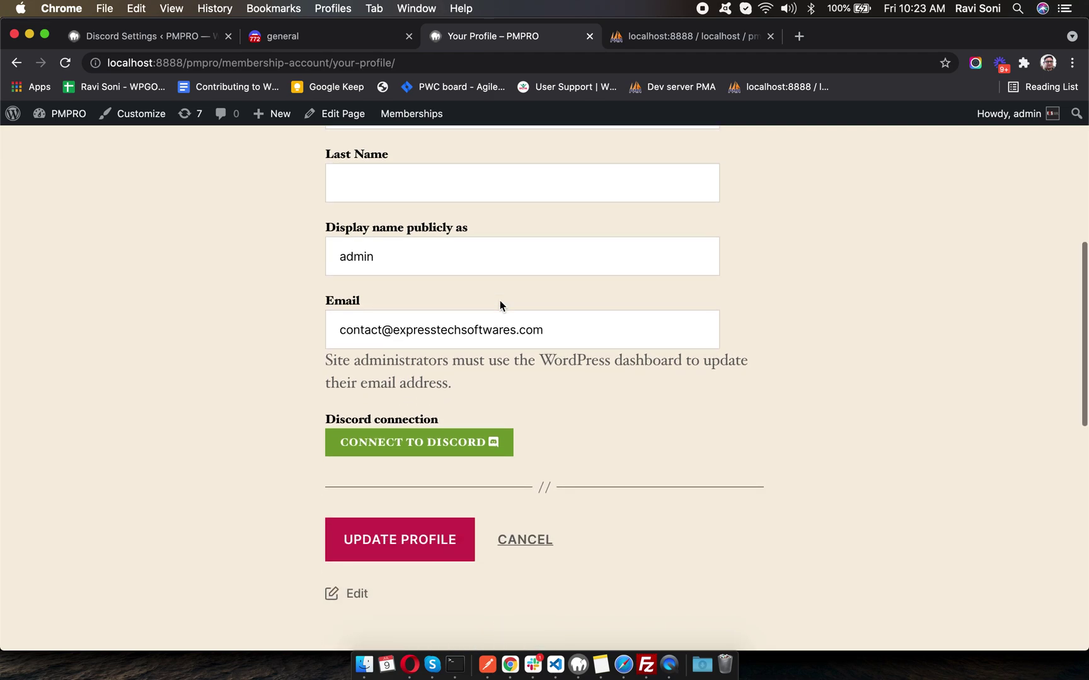
scroll(499, 302, "up", 3)
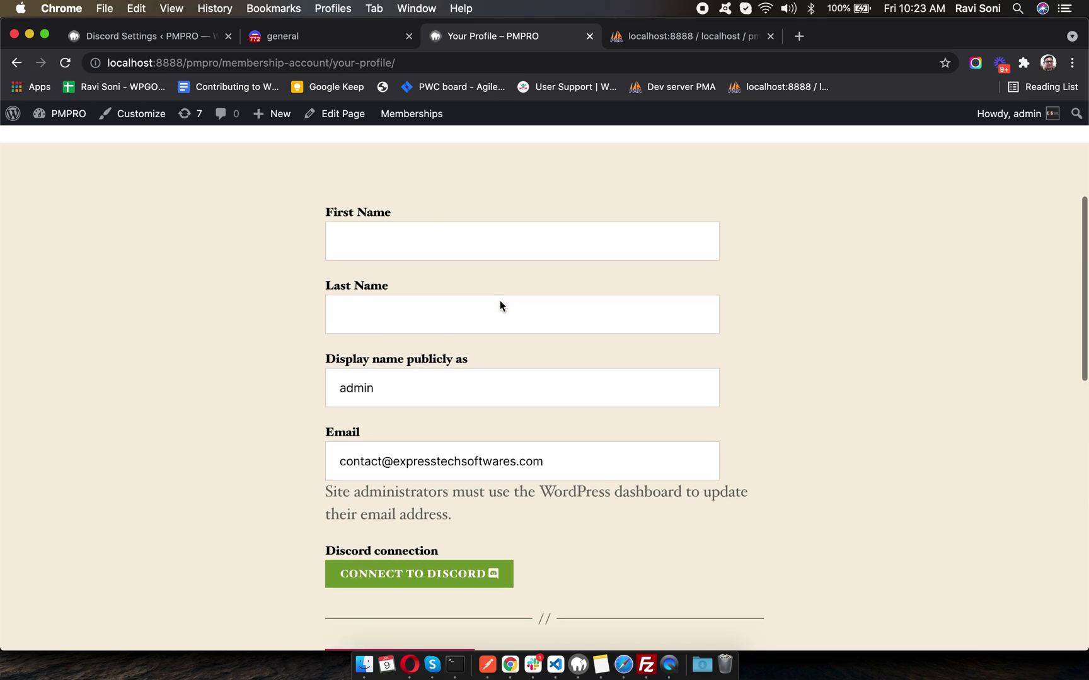
scroll(499, 302, "down", 4)
left_click(380, 66)
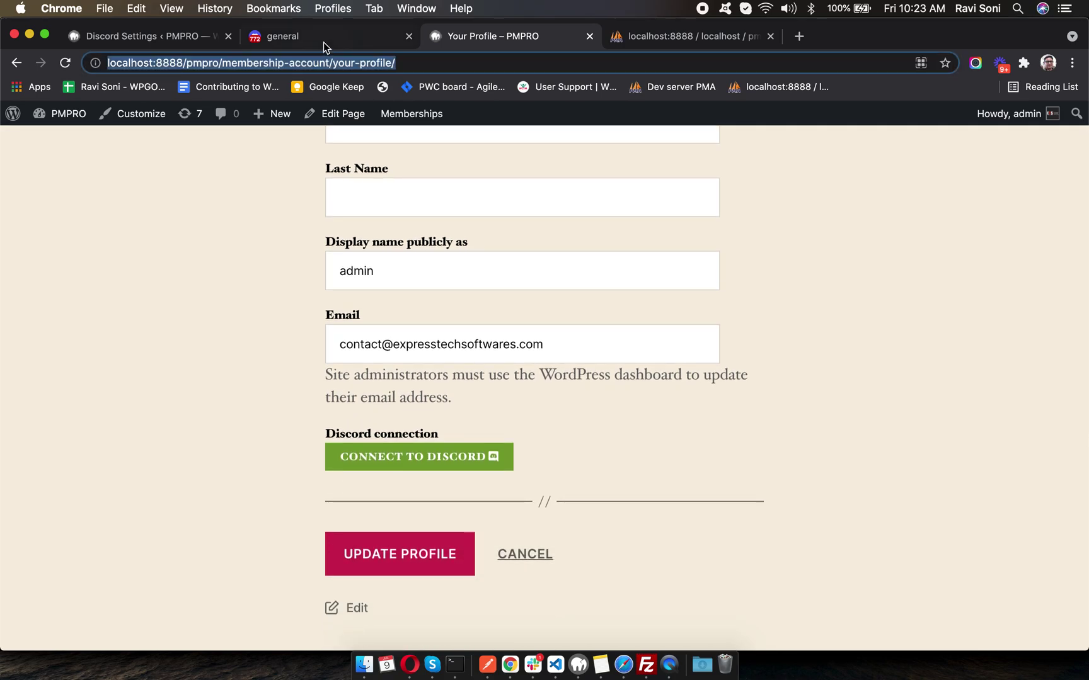
left_click(324, 40)
- Return to the add-on settings and view Application Details, which report Bot Connected
left_click(372, 57)
left_click(462, 30)
left_click(304, 36)
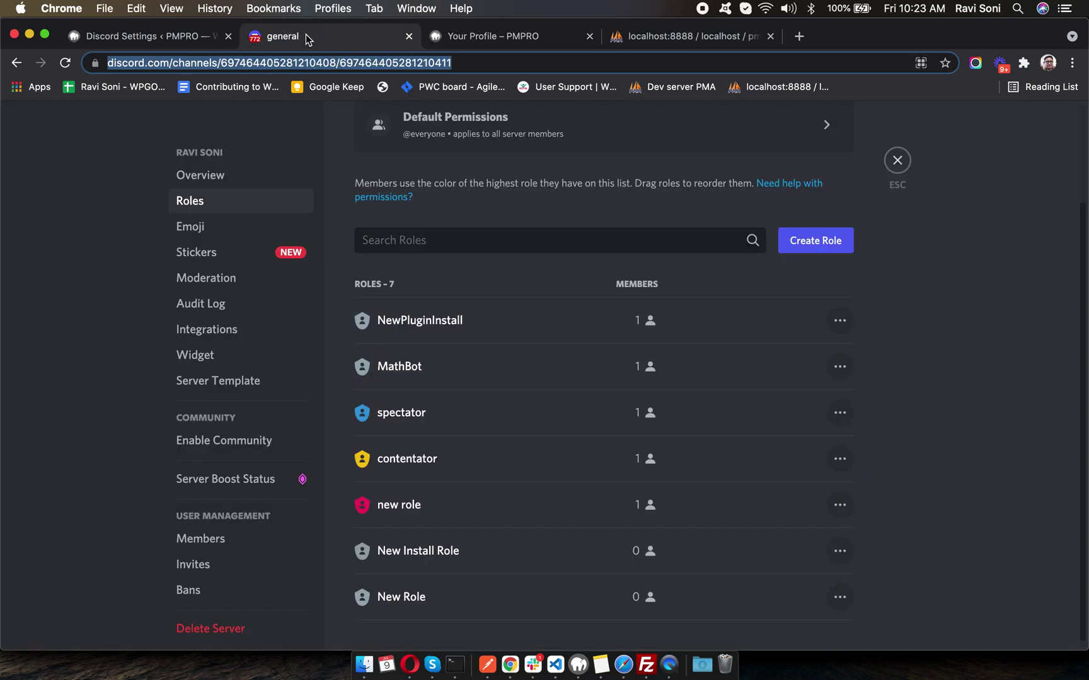
left_click(192, 38)
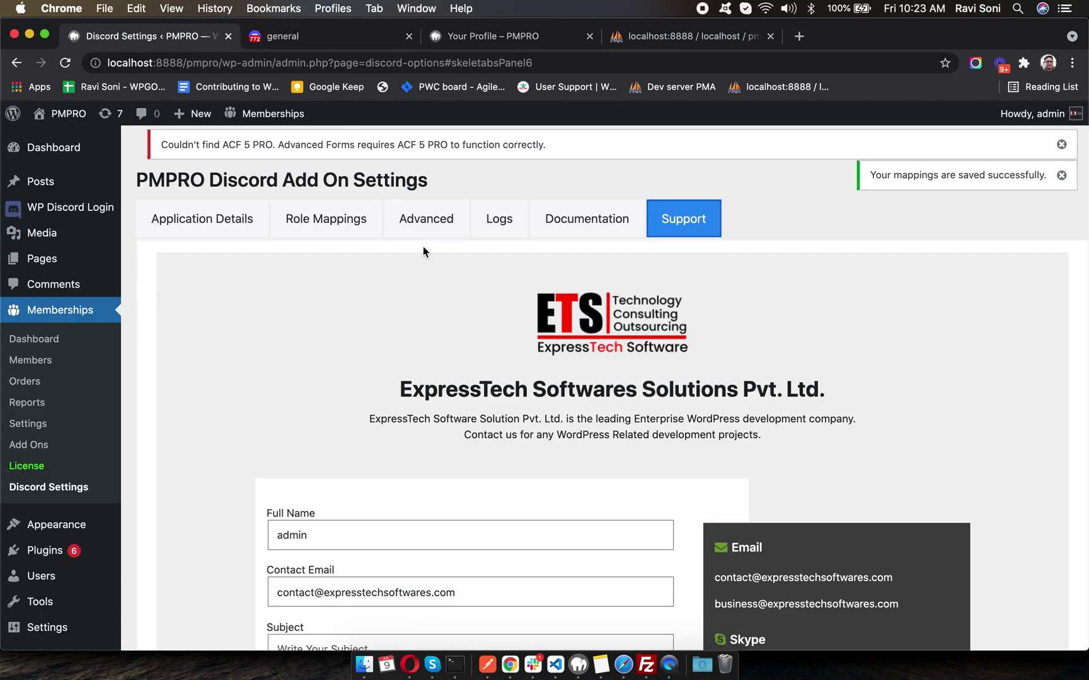
left_click(237, 208)
scroll(377, 455, "down", 2)
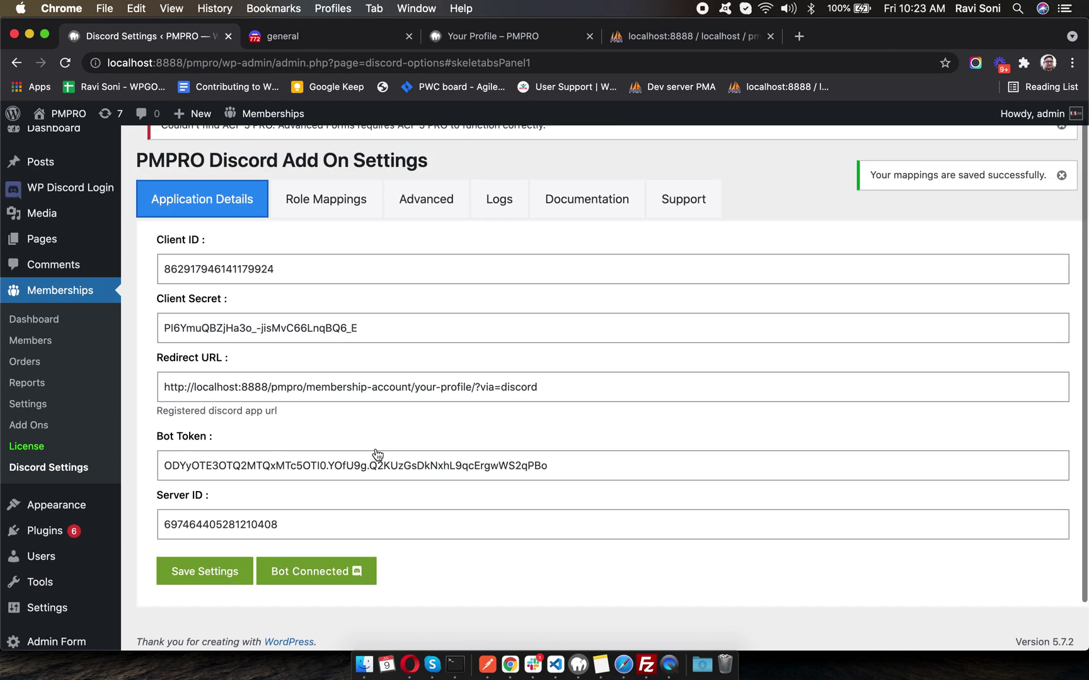
scroll(377, 454, "up", 2)
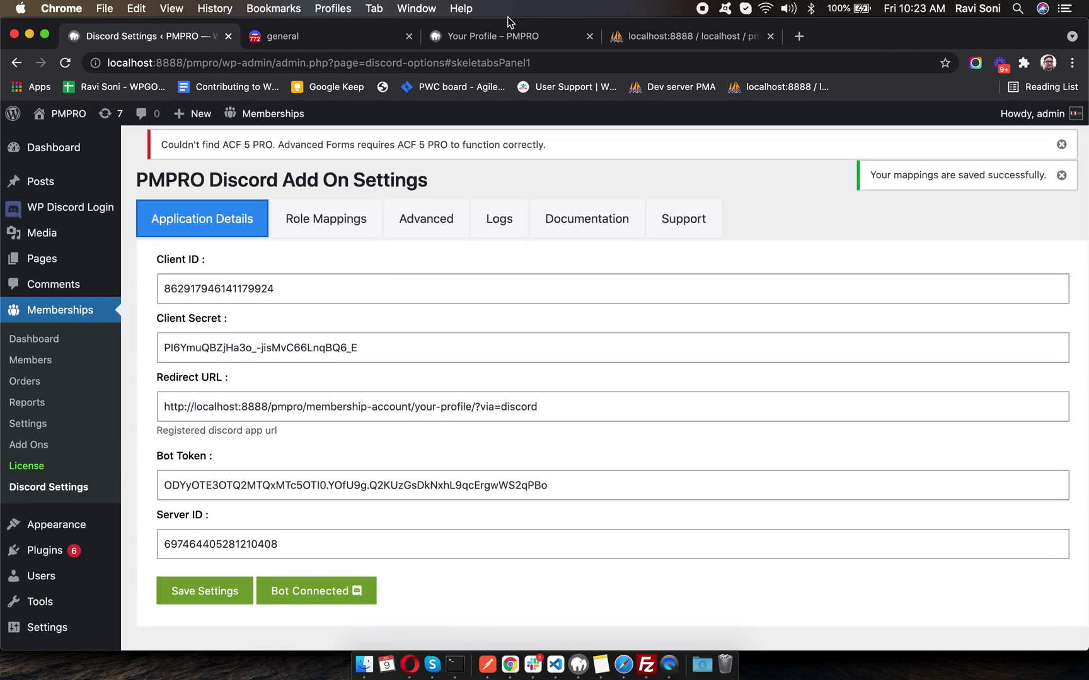